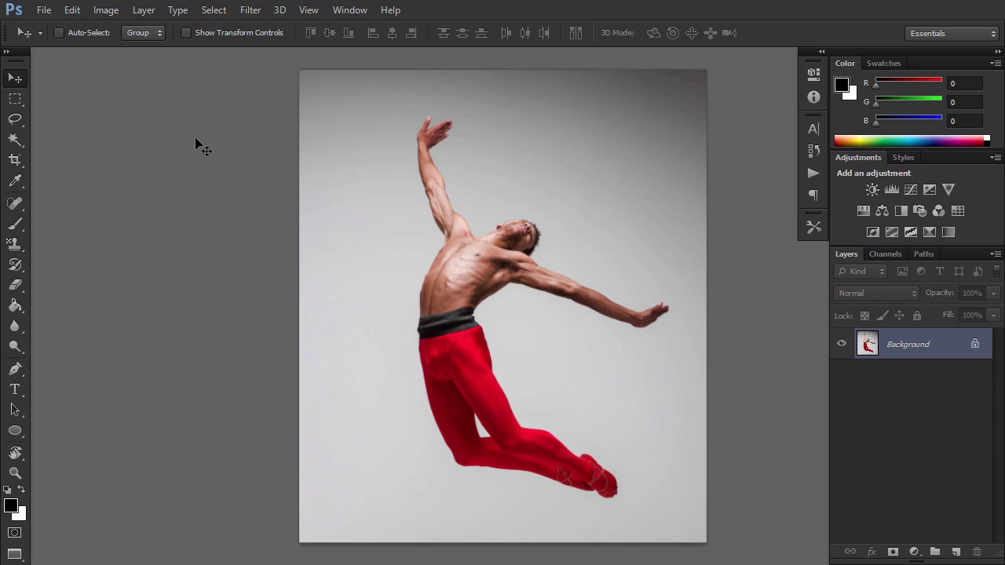
Check the photo's colour mode, and resize the image to 1500 pixels wide with its proportions constrained
left_click(106, 9)
mouse_move(142, 29)
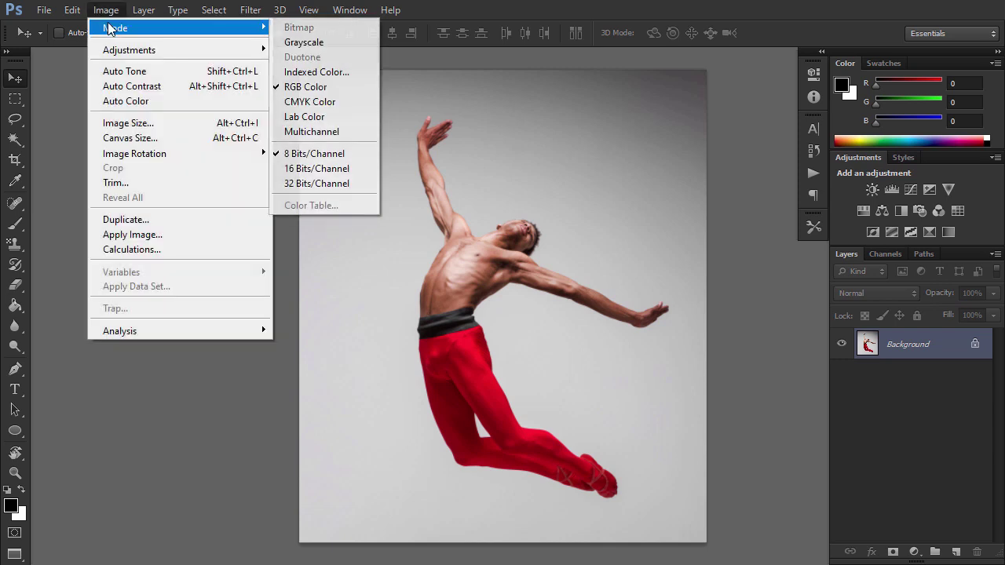
key("Escape")
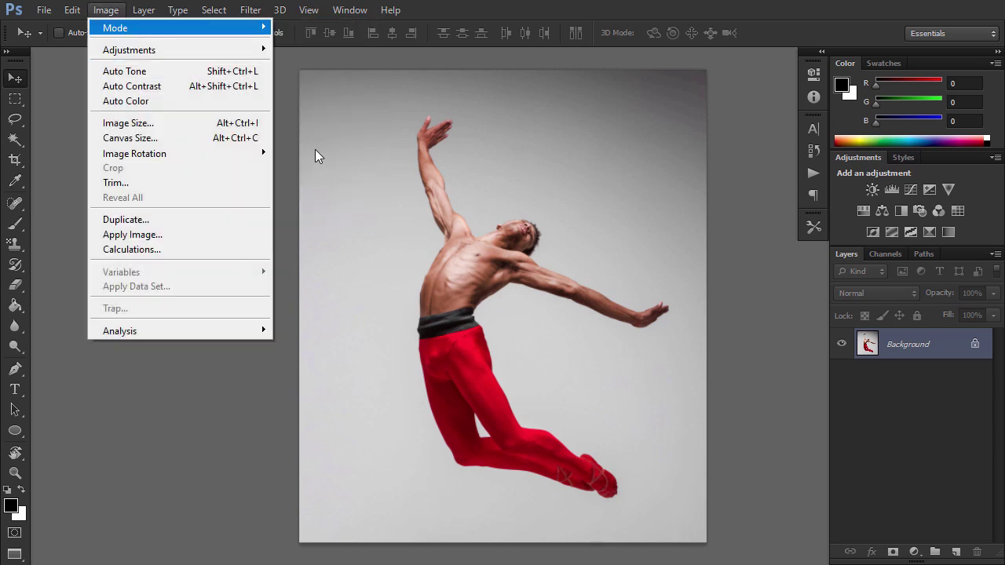
key("Escape")
left_click(107, 10)
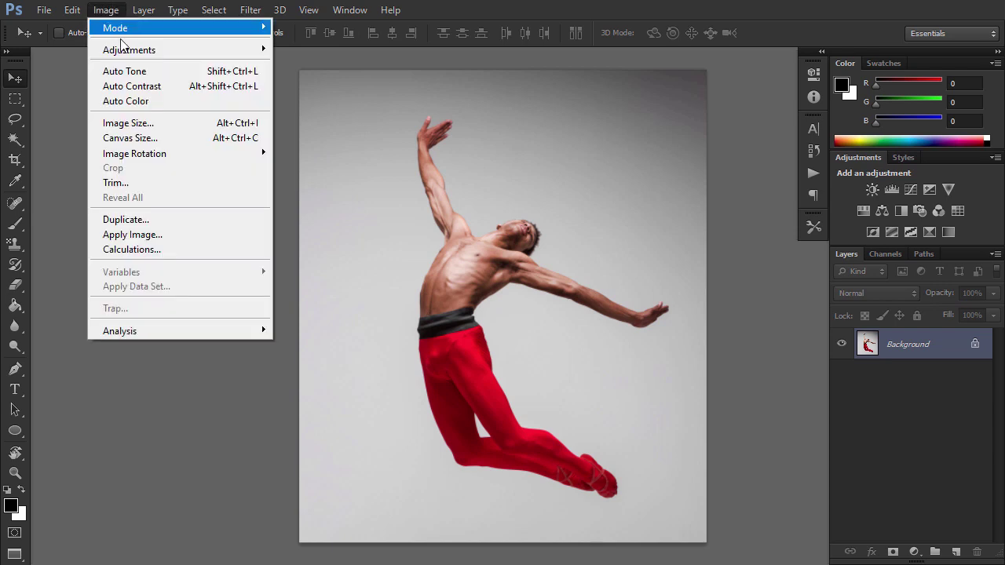
left_click(133, 122)
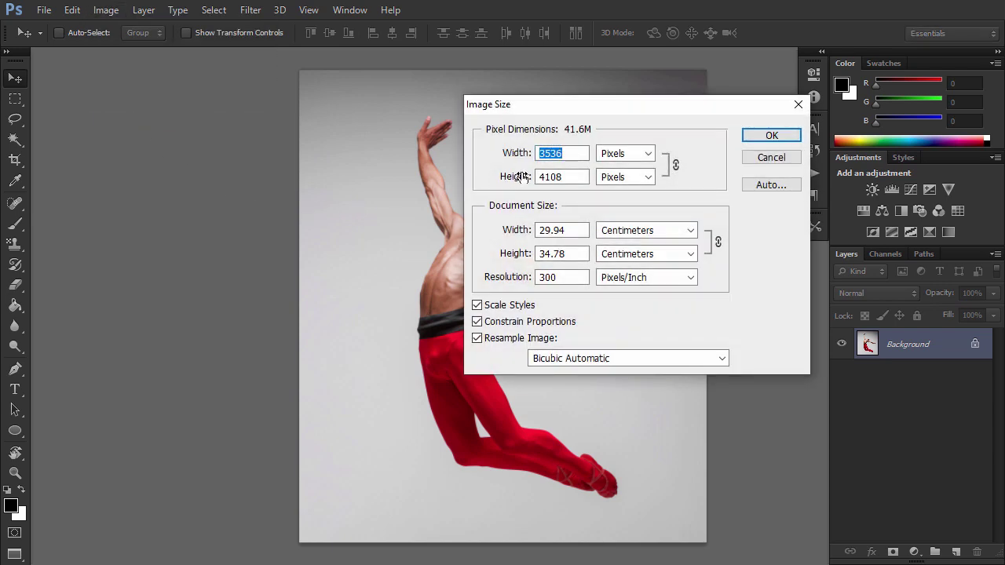
type("1500")
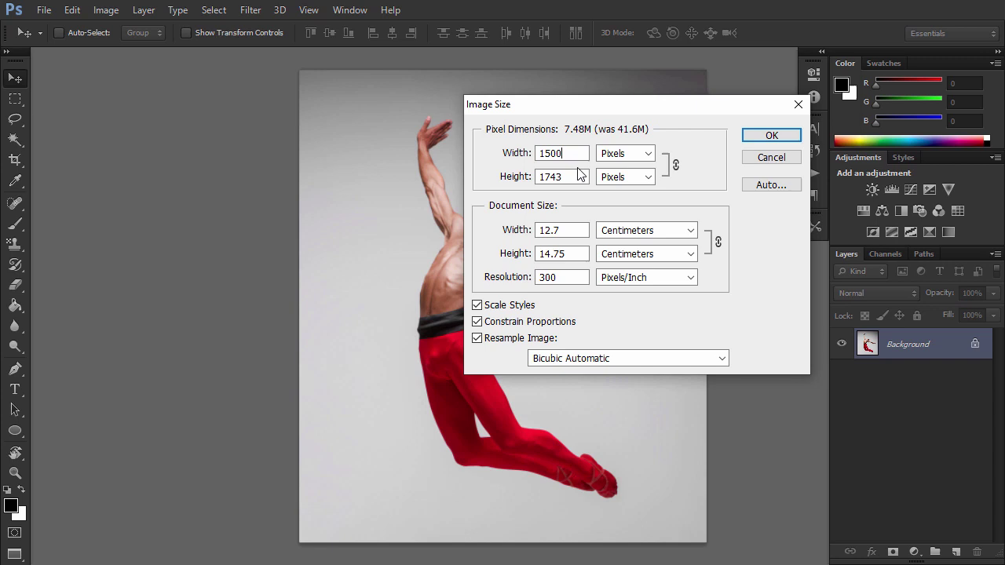
left_click(774, 137)
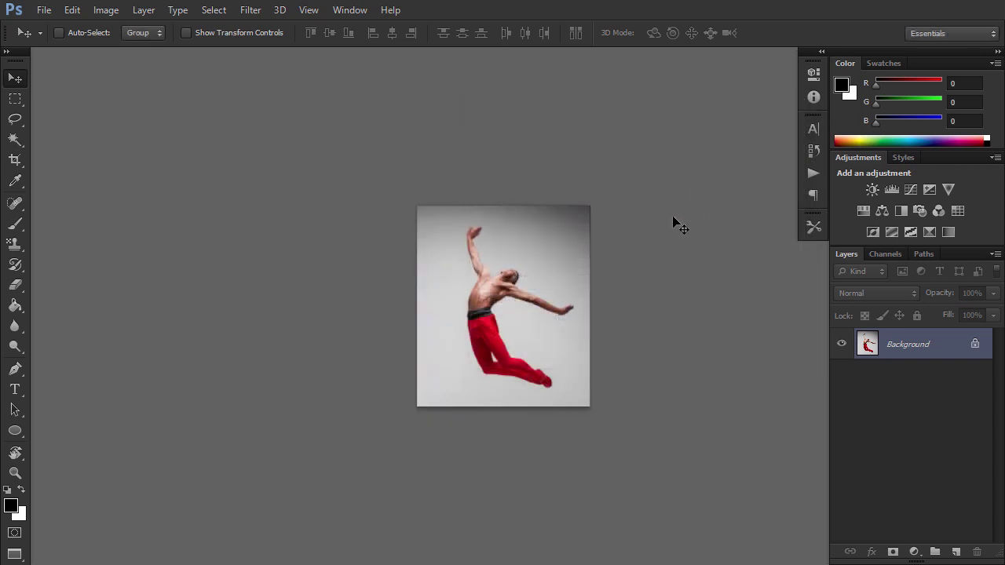
key("ctrl+0")
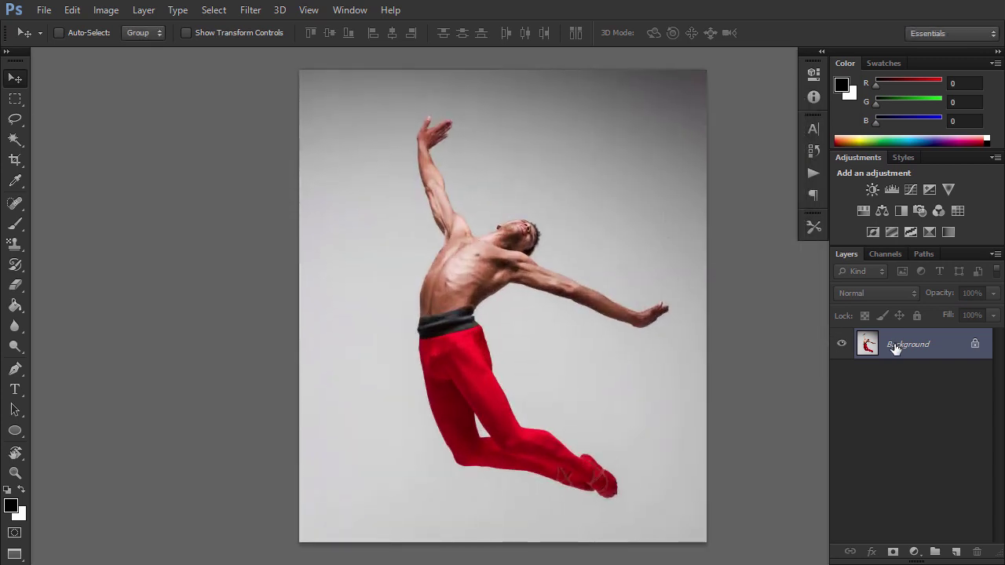
left_click(143, 9)
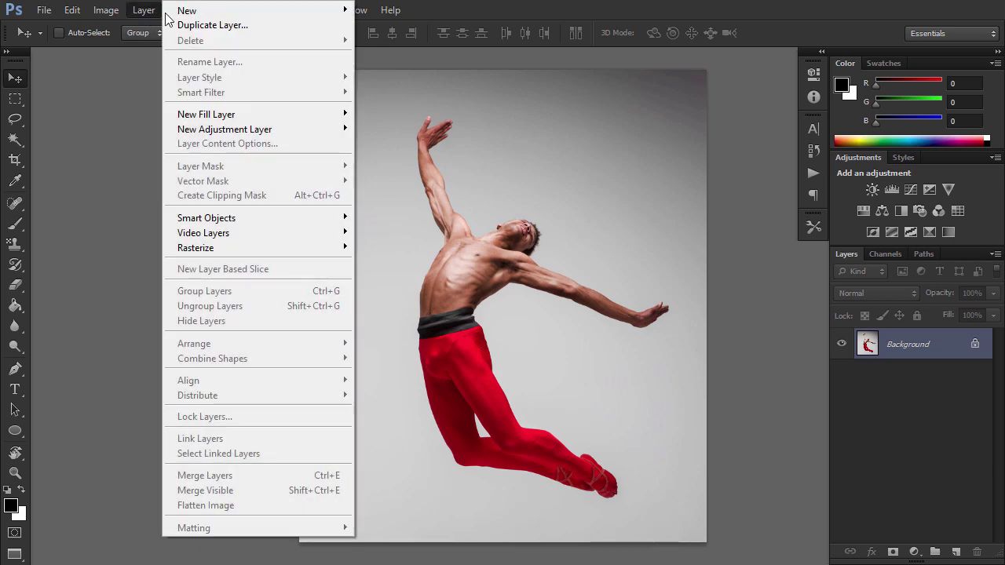
mouse_move(191, 13)
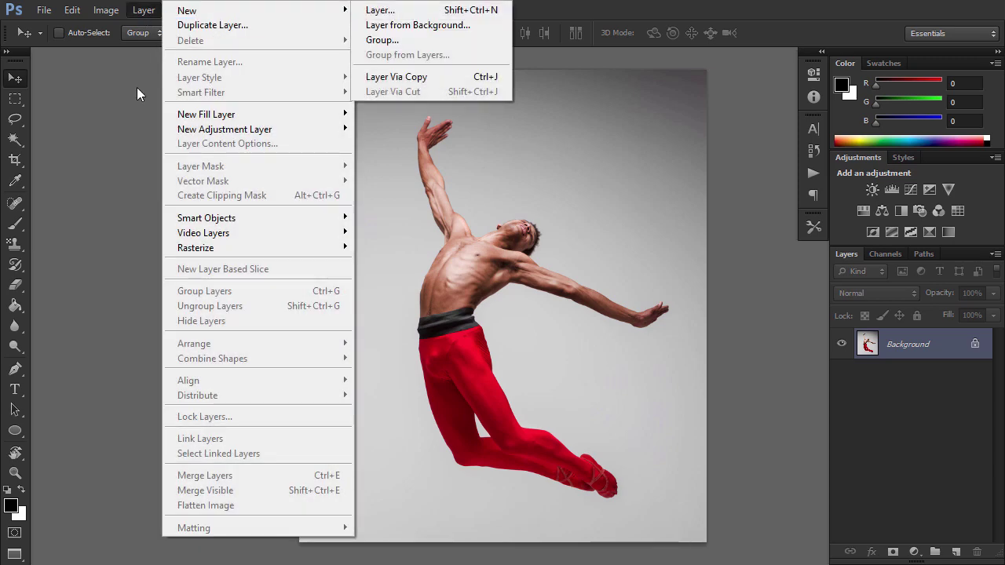
left_click(135, 95)
Create a new document named Pattern 1, 133 by 133 pixels at 300 pixels/inch with a white background
left_click(44, 9)
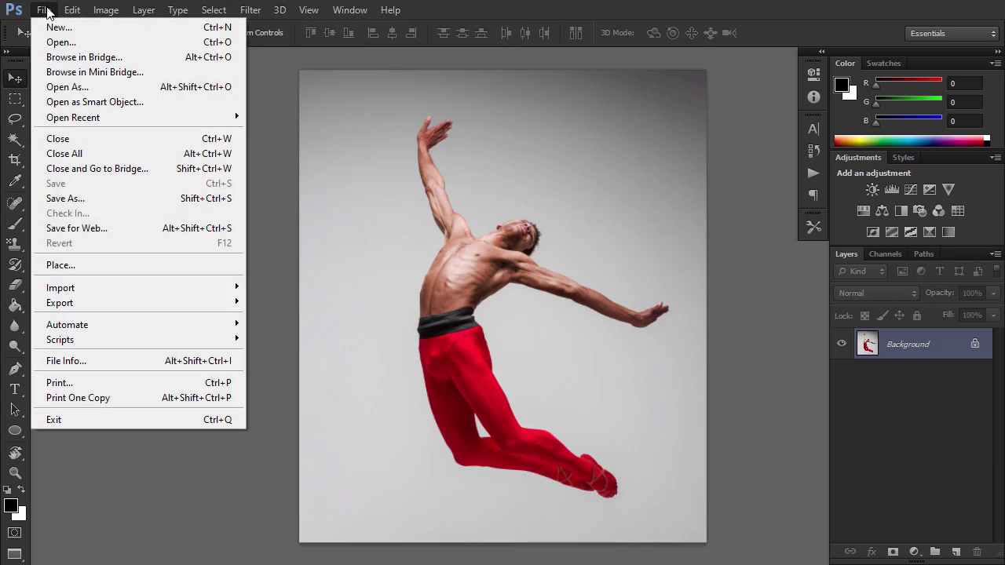
left_click(52, 29)
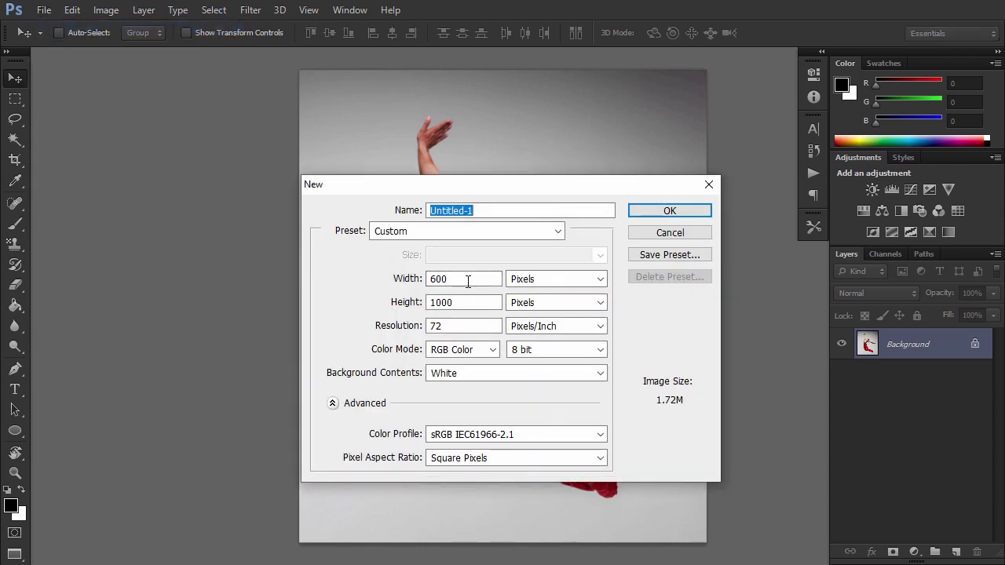
type("Pat")
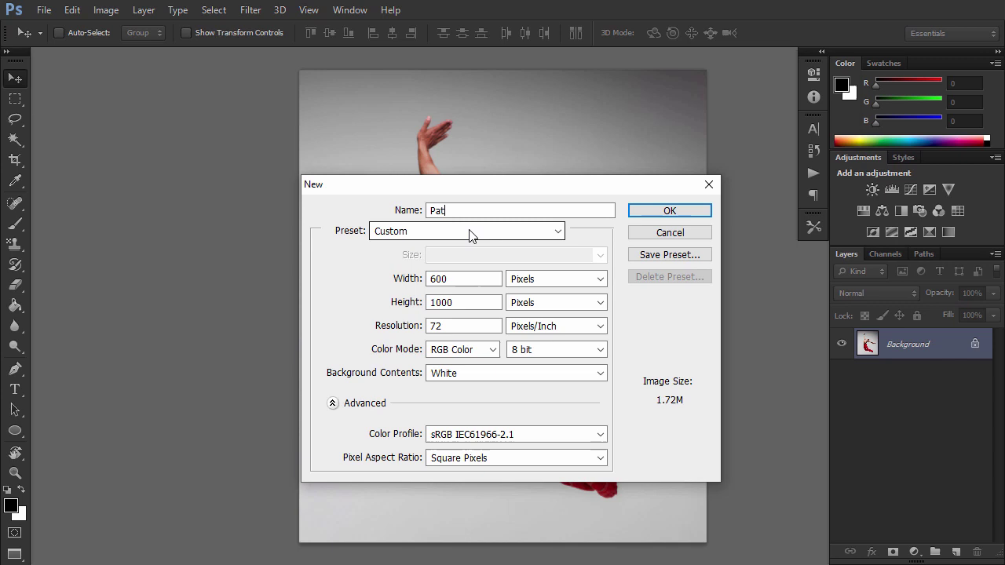
type("tern 1")
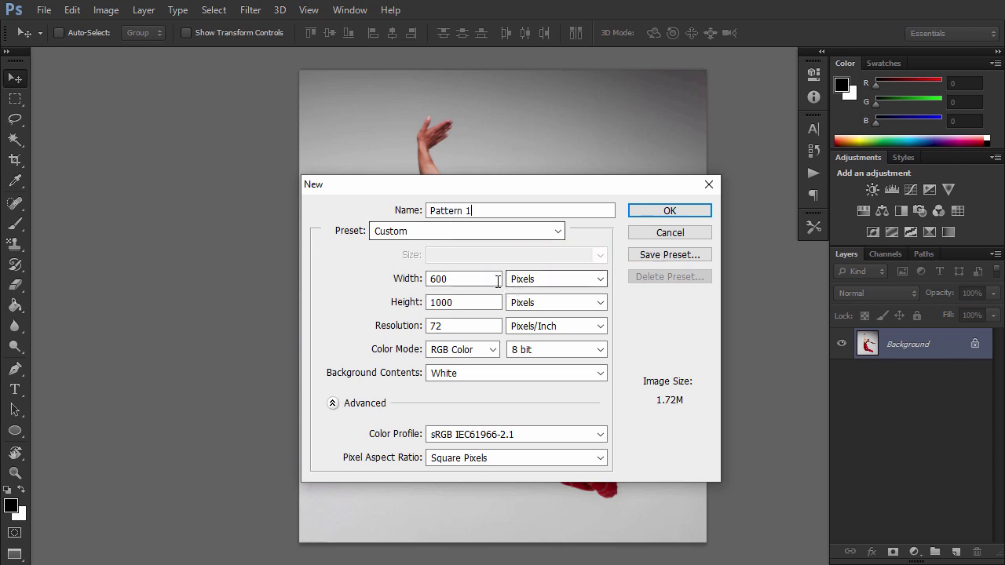
left_click_drag(471, 281, 393, 279)
type("133")
left_click_drag(468, 303, 389, 325)
type("133")
type("300")
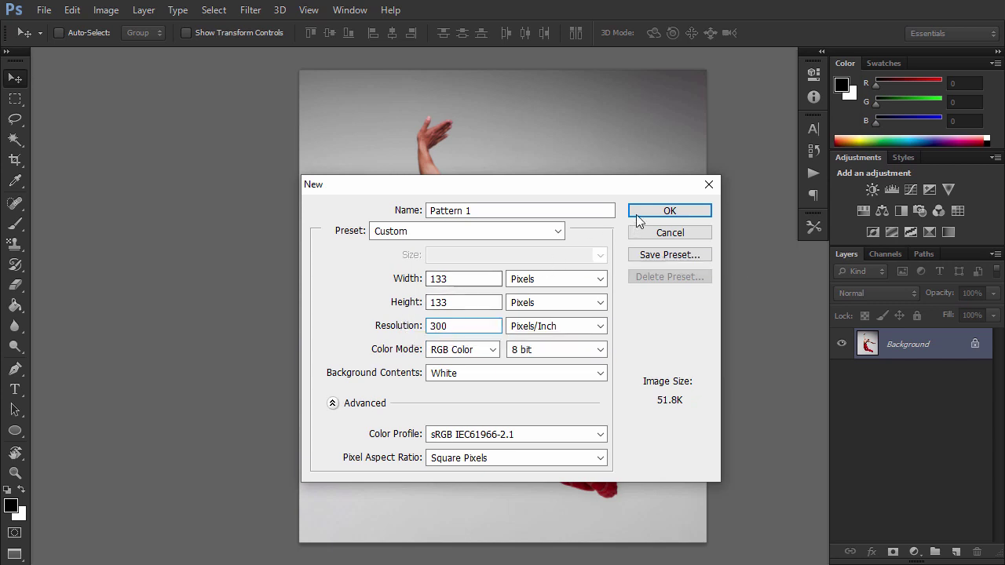
left_click(638, 213)
Create a black 33 by 33 px circle from the centre of the canvas with the Ellipse tool
left_click_drag(24, 431, 73, 454)
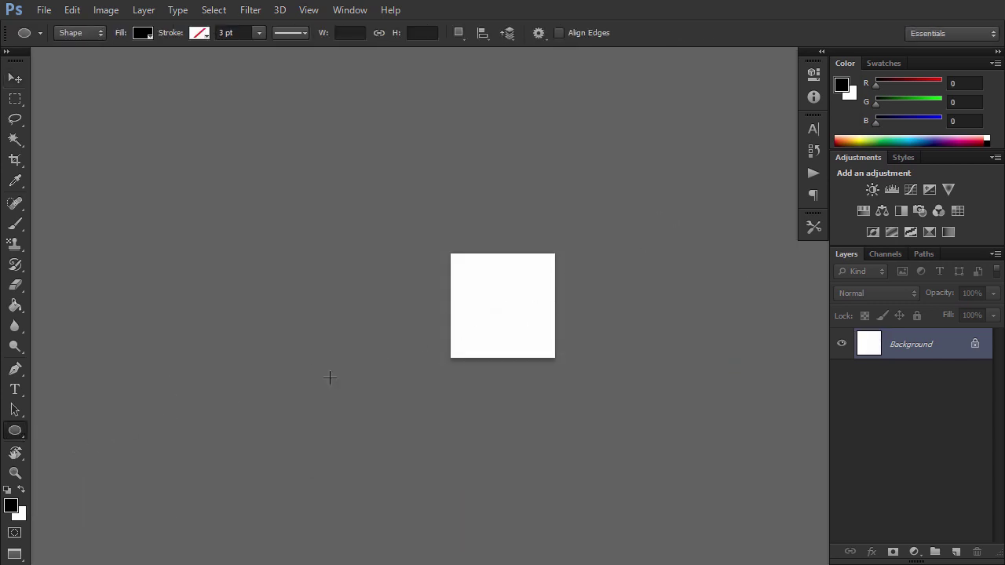
left_click(505, 305)
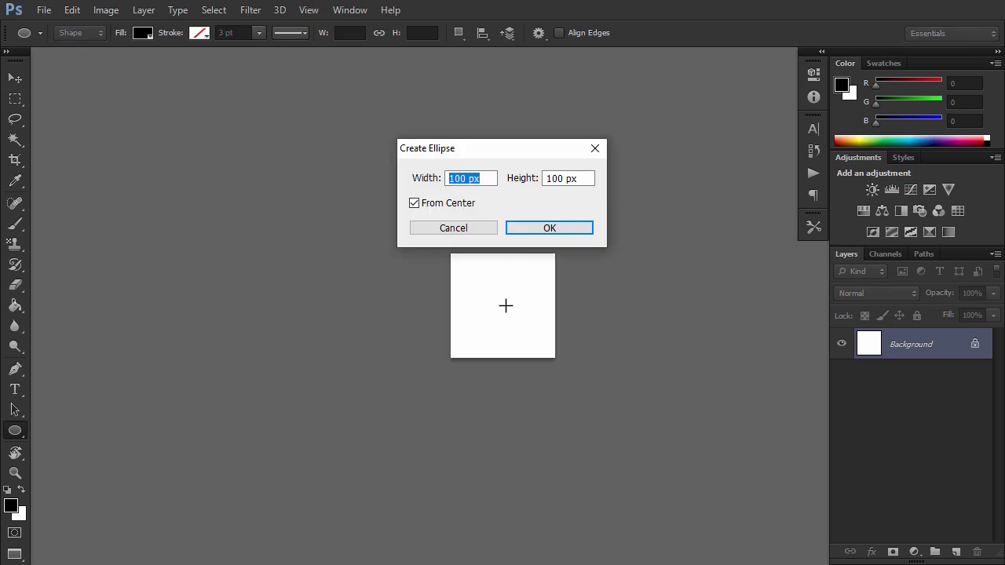
type("33")
key("Tab")
type("33")
left_click(545, 228)
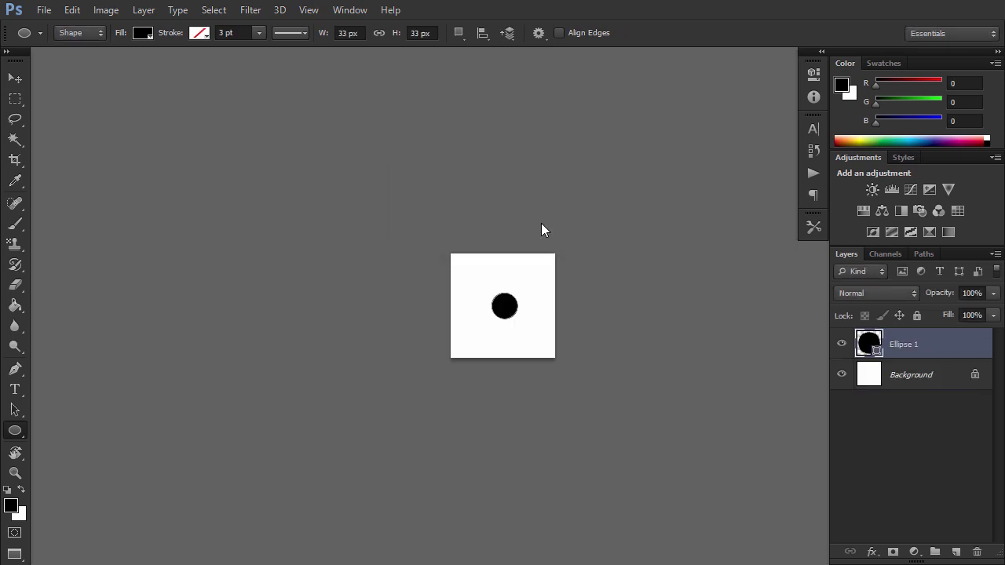
Align the circle with the Background layer by horizontal centers, leaving only the ellipse layer selected
key("v")
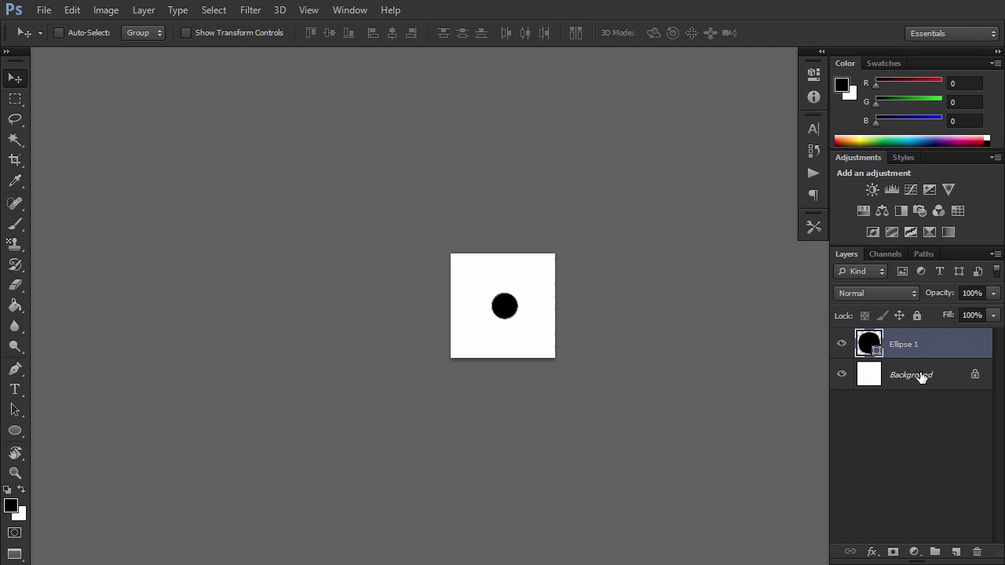
left_click(923, 376, "shift")
left_click(391, 35)
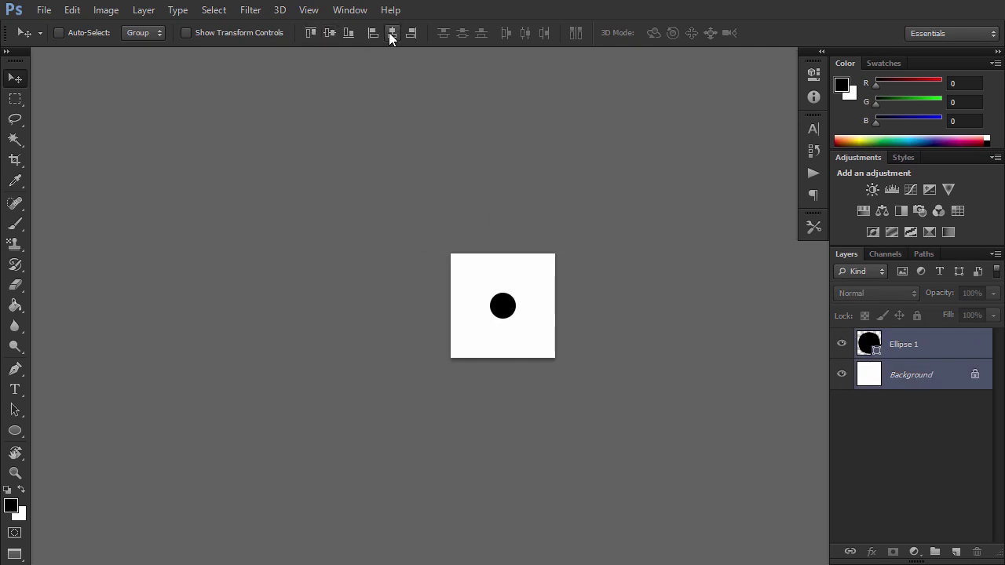
left_click(914, 350)
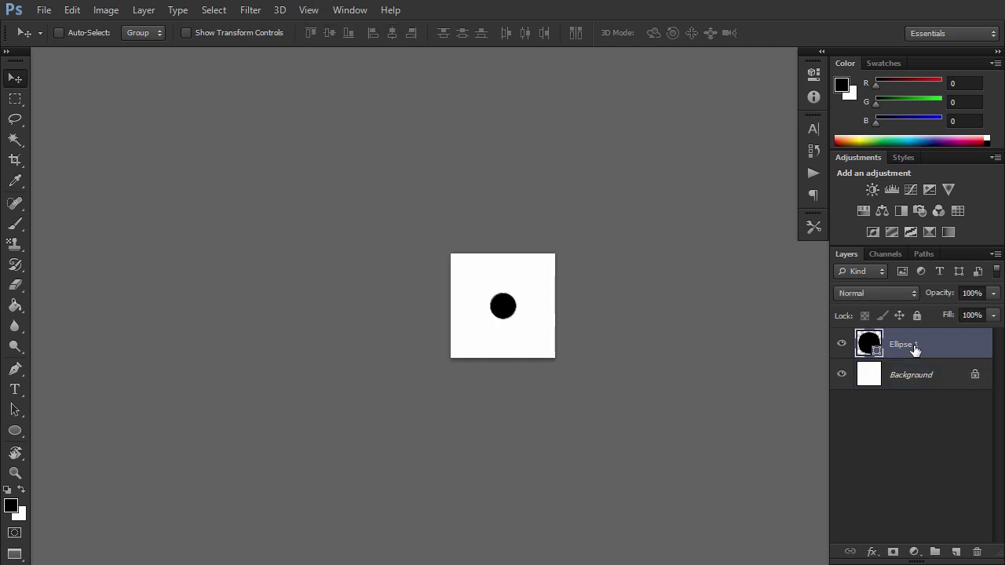
Hide the Background layer and define the circle as a pattern named Circle_Pattern_1
left_click(841, 375)
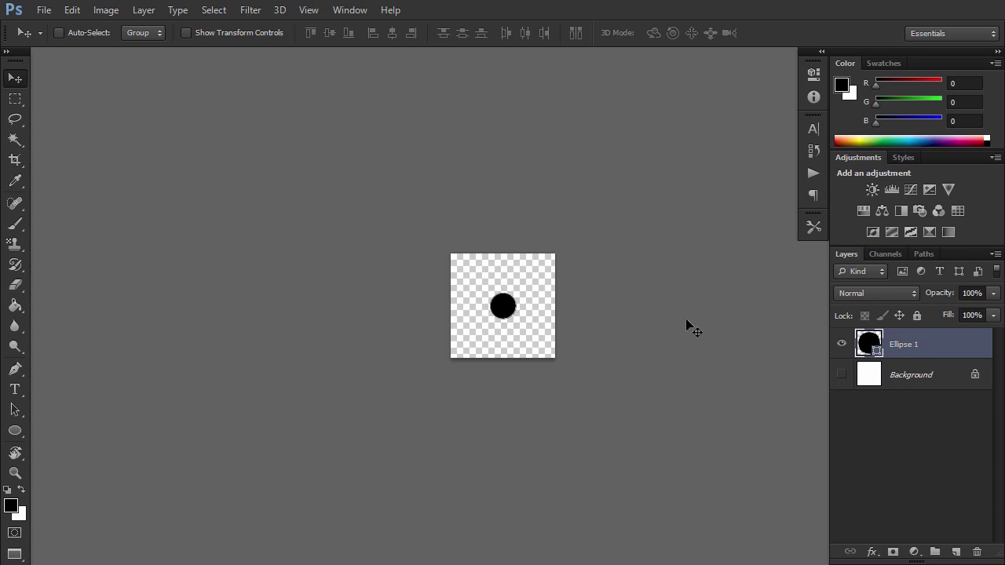
left_click(74, 14)
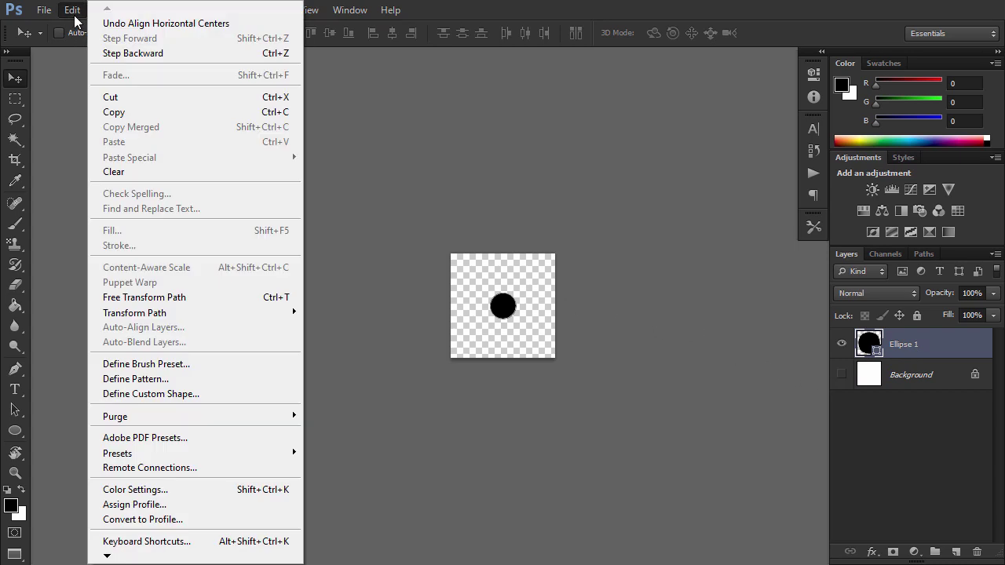
left_click(161, 378)
type("Circle_Pattern_1")
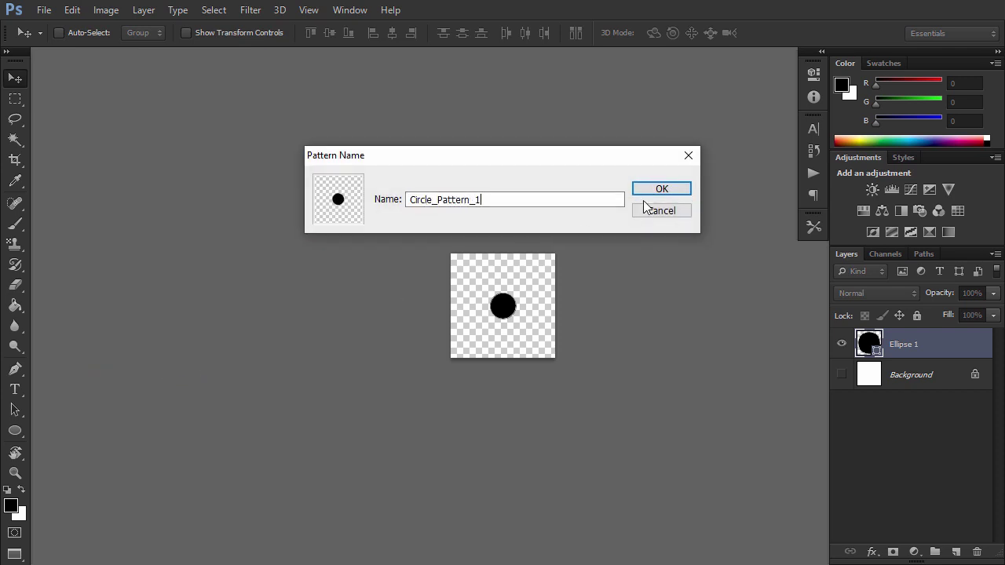
left_click(650, 192)
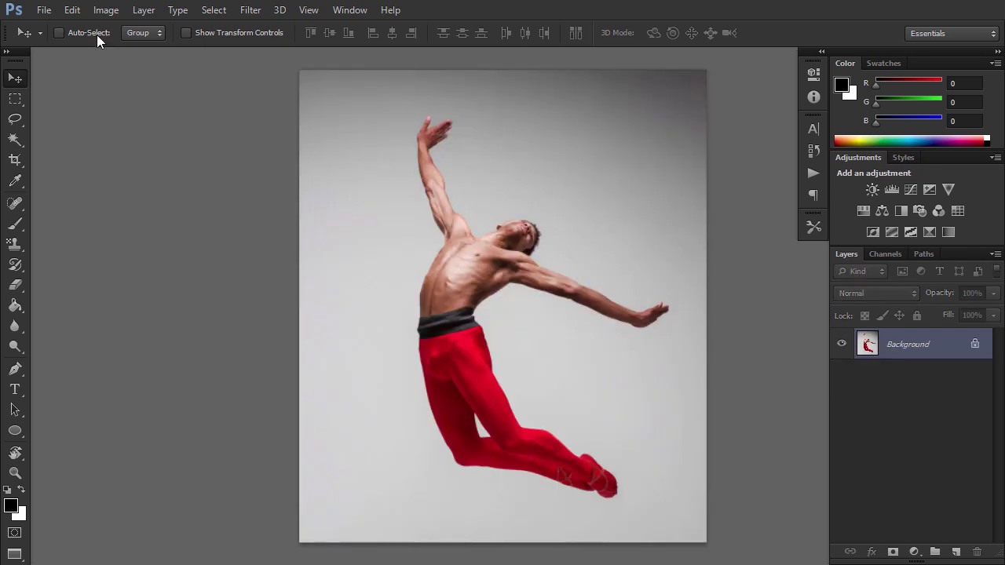
Create a second new document named Pattern 2, 67 by 67 pixels
left_click(44, 9)
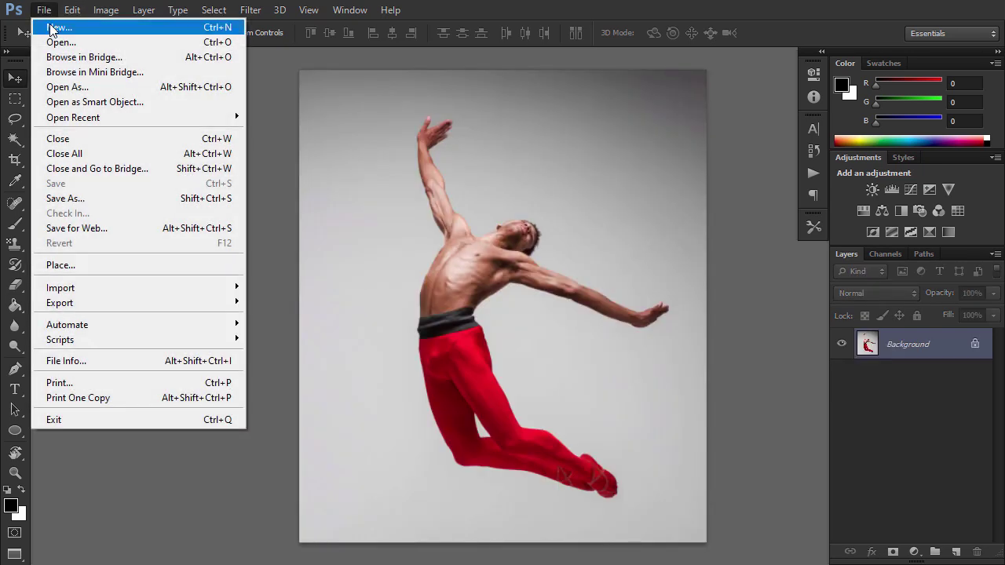
left_click(51, 29)
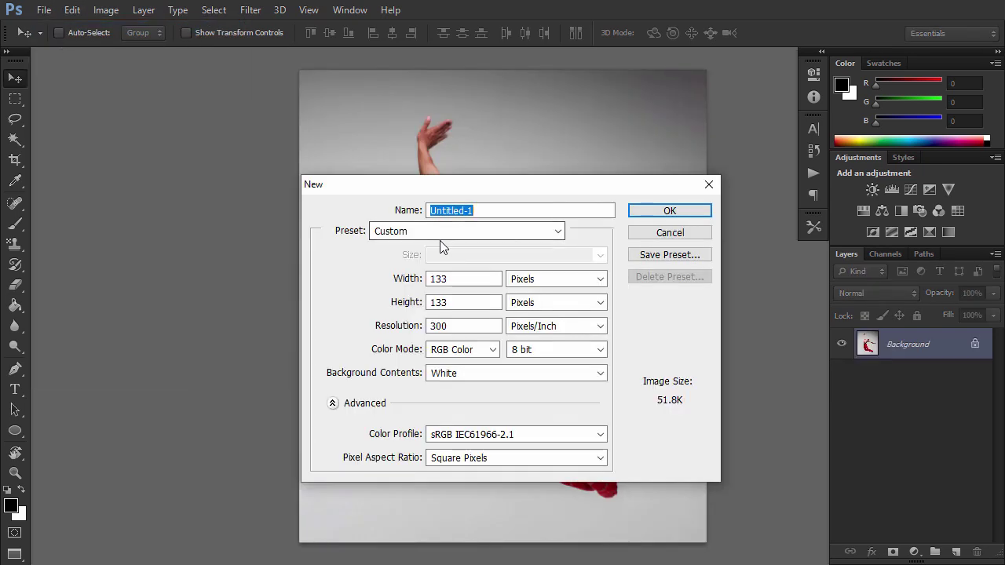
type("Pattern 2")
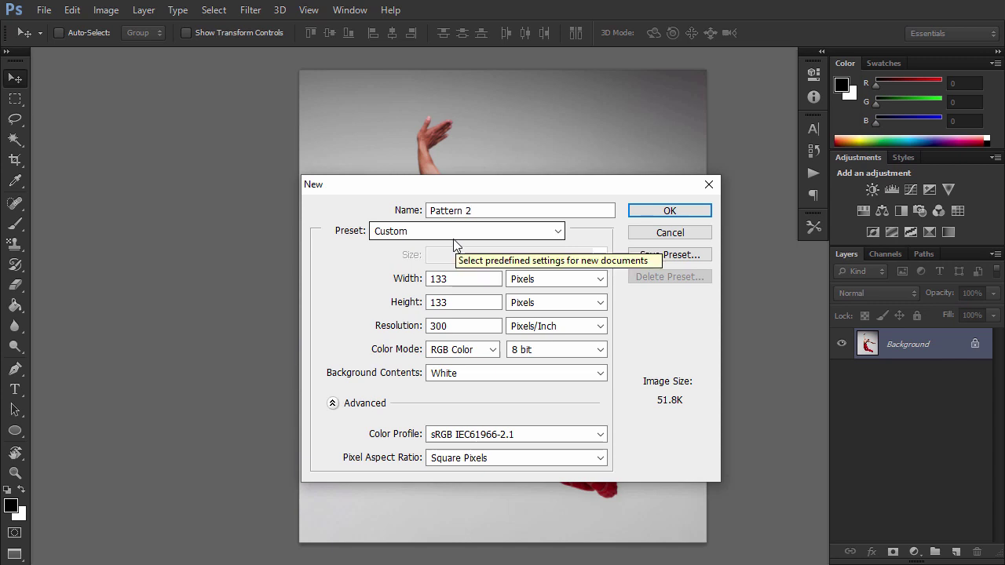
key("Tab")
type("67")
double_click(426, 303)
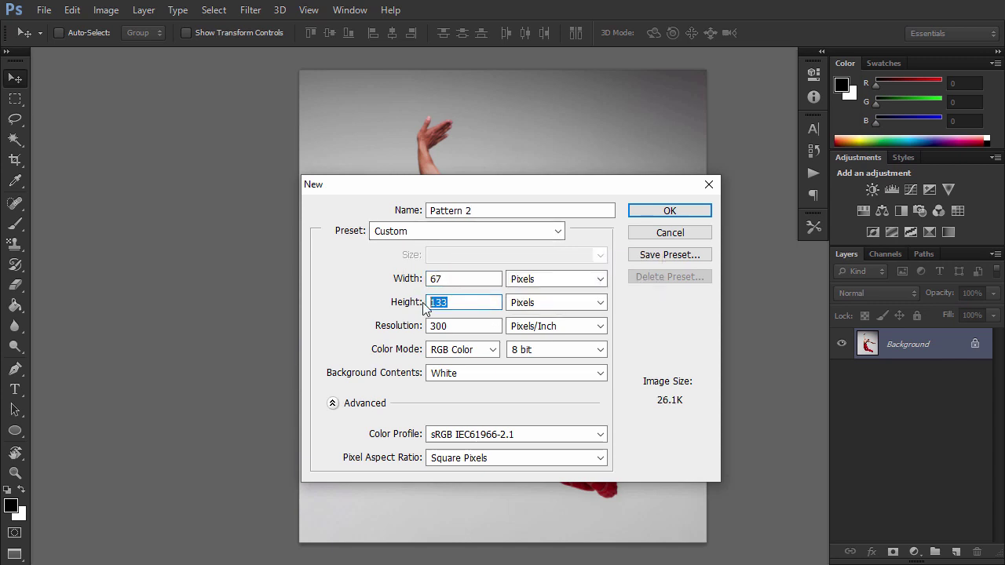
type("67")
left_click(671, 211)
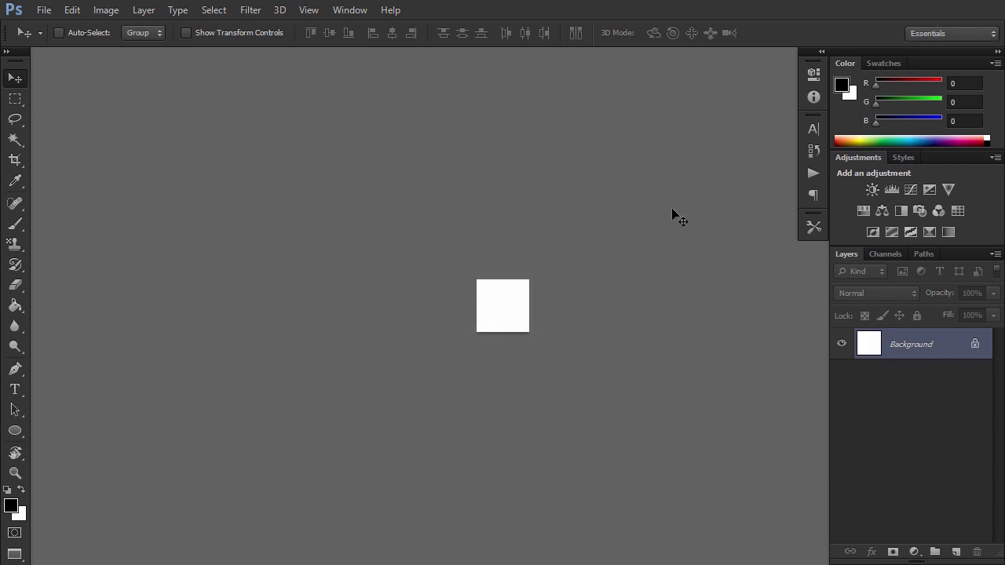
Create a black 16.63 by 16.63 px circle near the middle of the Pattern 2 canvas
left_click(15, 430)
left_click(504, 307)
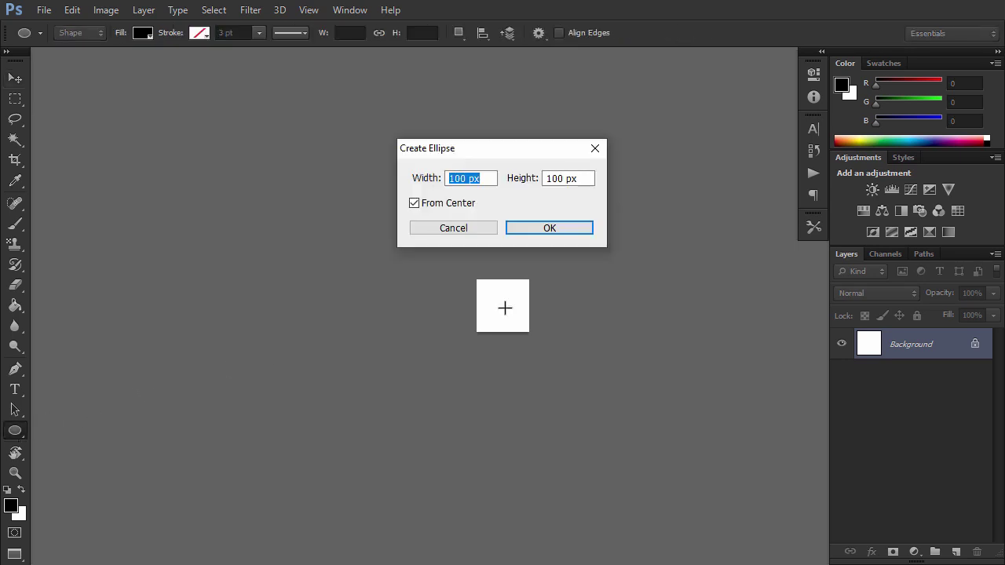
type("16.63")
key("Tab")
type("16.63")
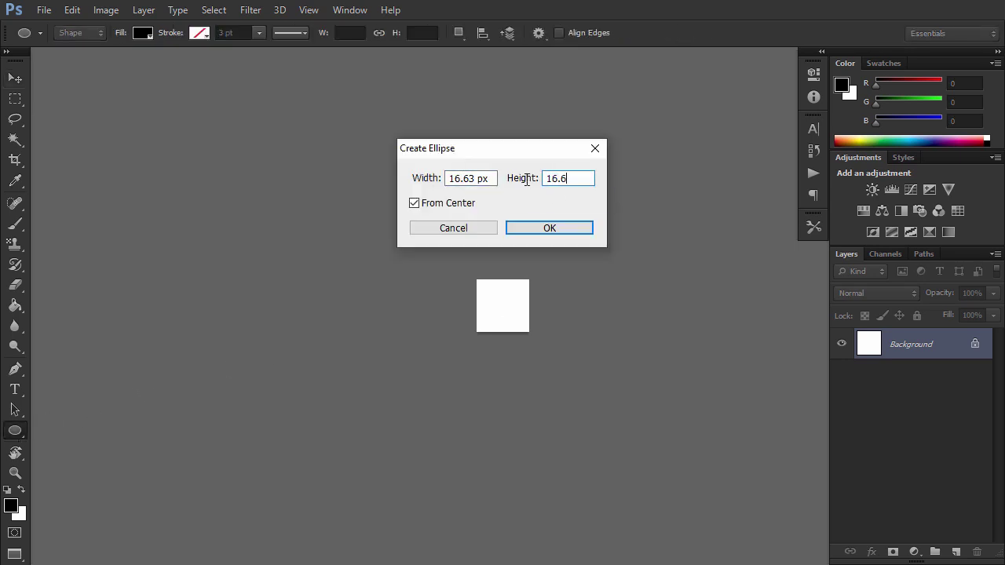
left_click(514, 232)
Align the small circle with the Background layer by vertical and horizontal centers
left_click(895, 378, "shift")
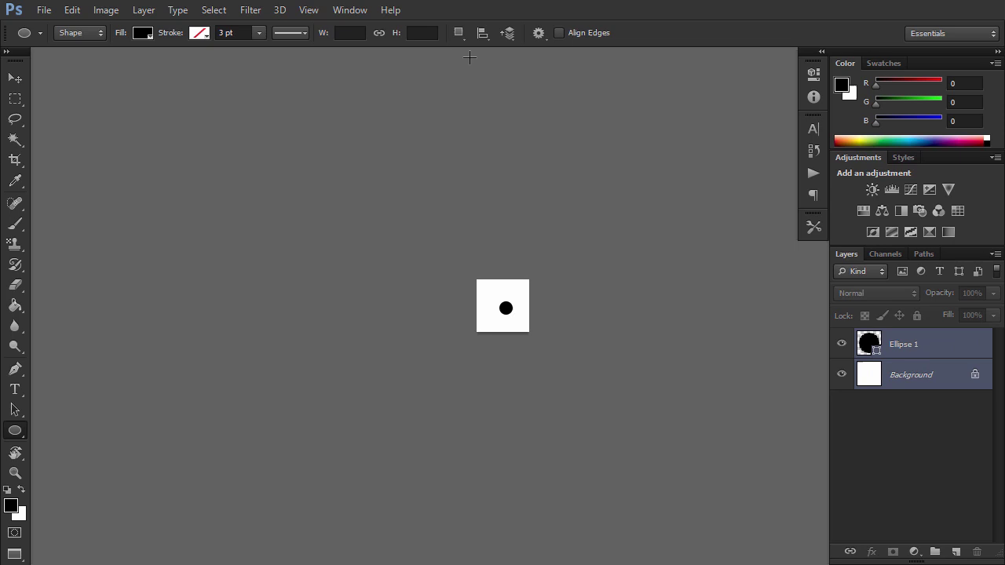
key("v")
left_click(330, 32)
left_click(391, 32)
Hide the Background layer and define the small circle as a pattern named Circle_Pattern_2
left_click(841, 374)
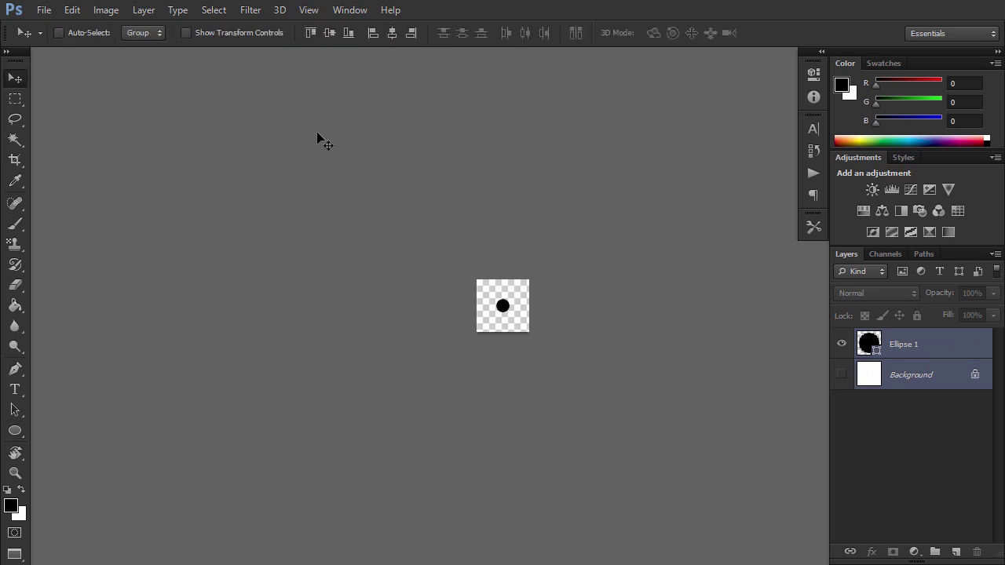
left_click(73, 9)
left_click(135, 380)
type("Circle_")
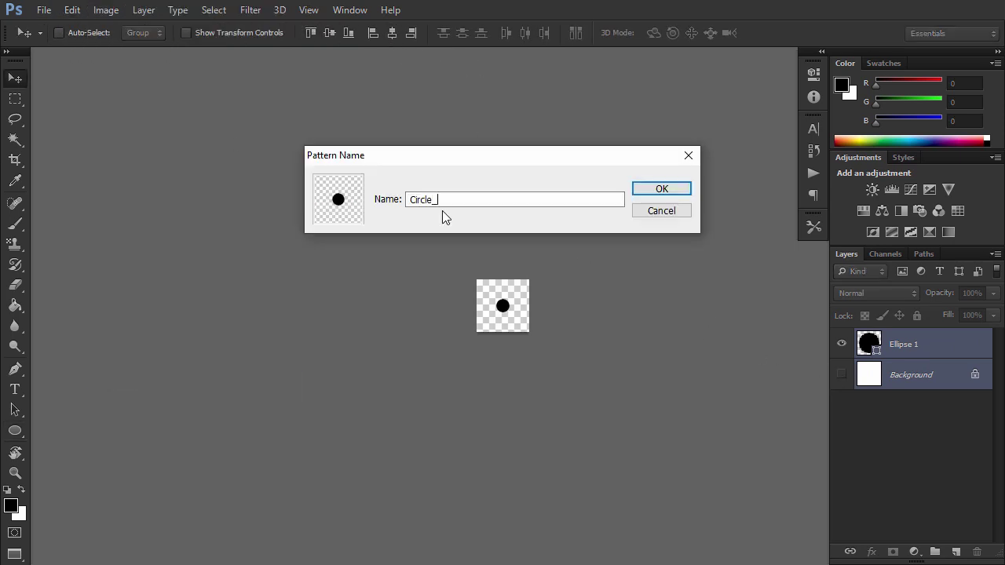
type("Pattern_2")
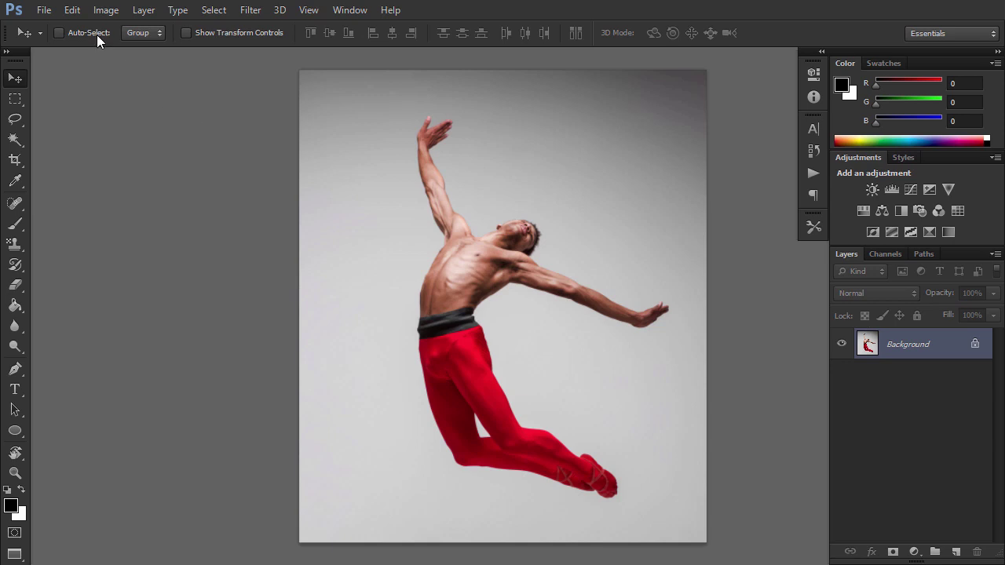
Create a new document named Pattern 3, 266 by 266 pixels
left_click(45, 10)
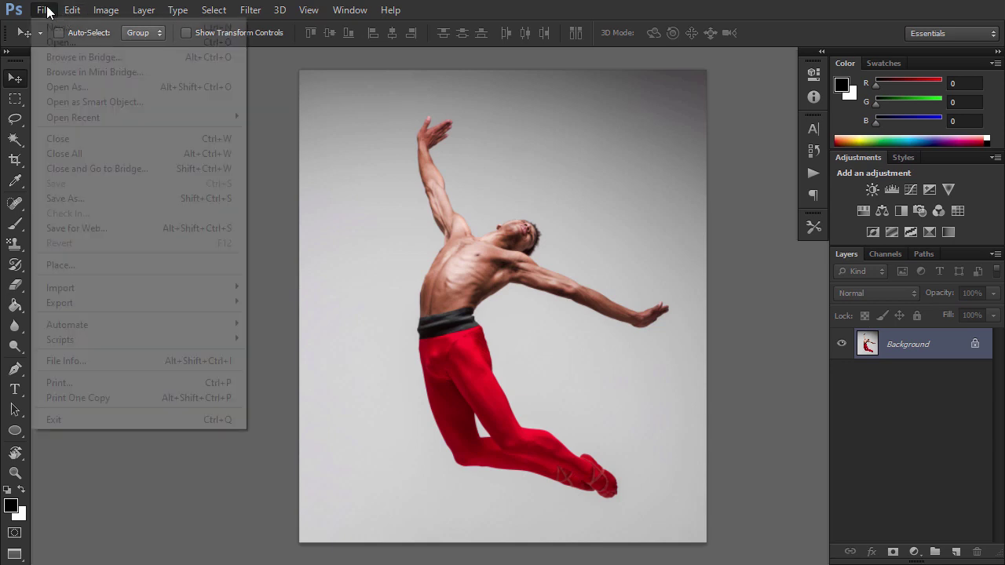
left_click(52, 28)
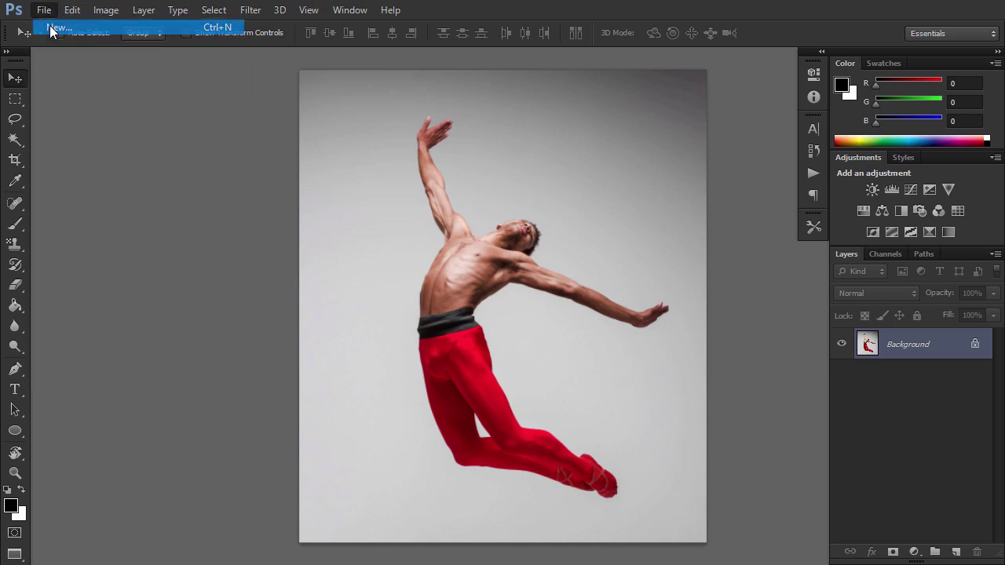
type("Pattern 3")
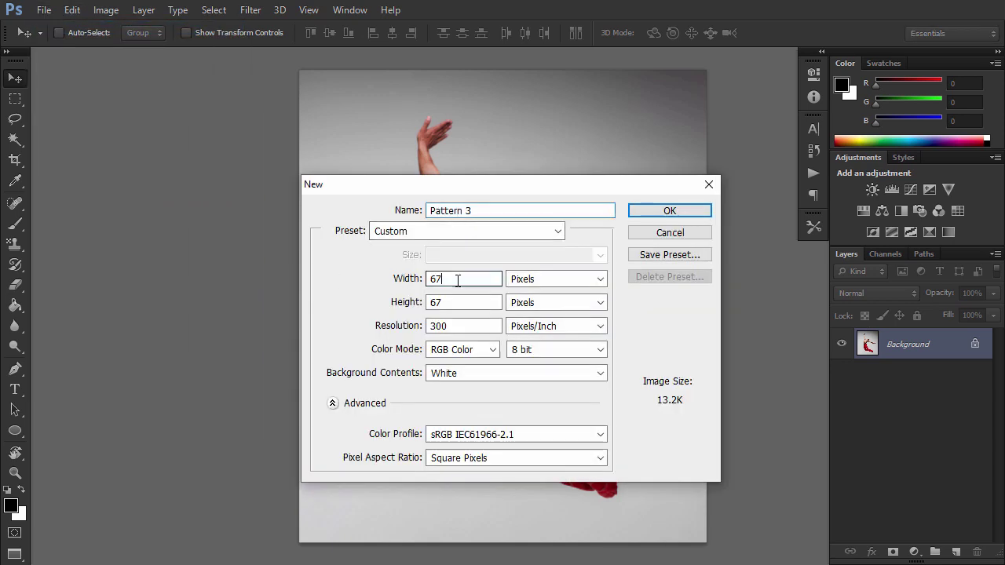
double_click(453, 283)
type("266")
key("Tab")
type("266")
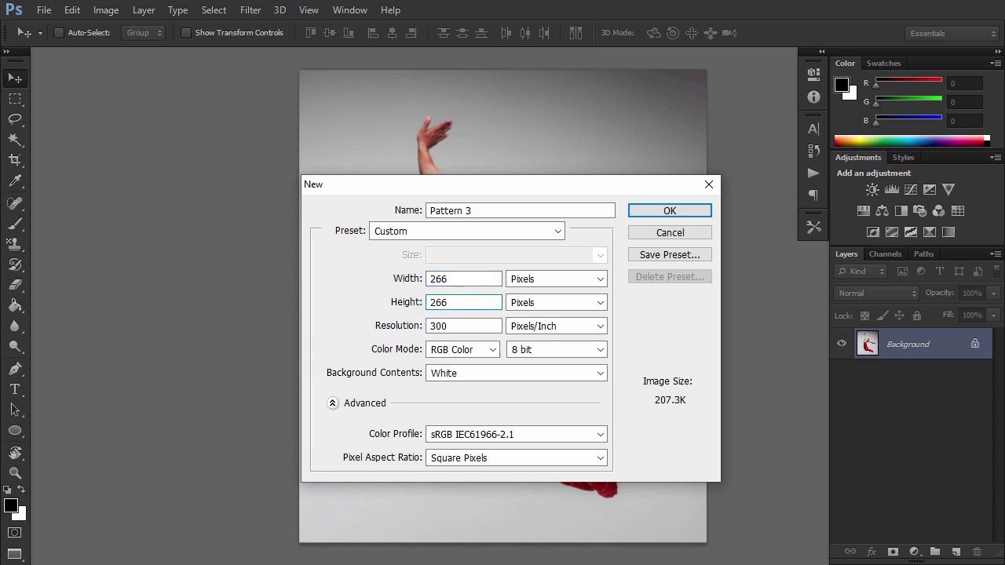
key("Return")
Create a black 66 by 66 px circle near the middle of the Pattern 3 canvas
left_click(15, 430)
left_click(487, 310)
type("66")
key("Tab")
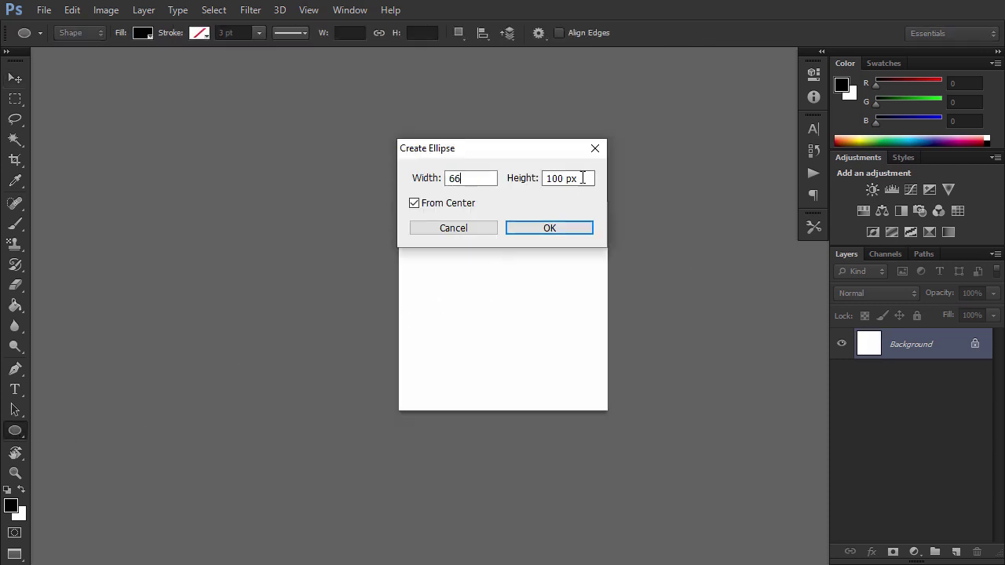
type("66")
left_click(547, 228)
Align the circle with the Background layer by vertical and horizontal centers
key("v")
left_click(930, 376, "shift")
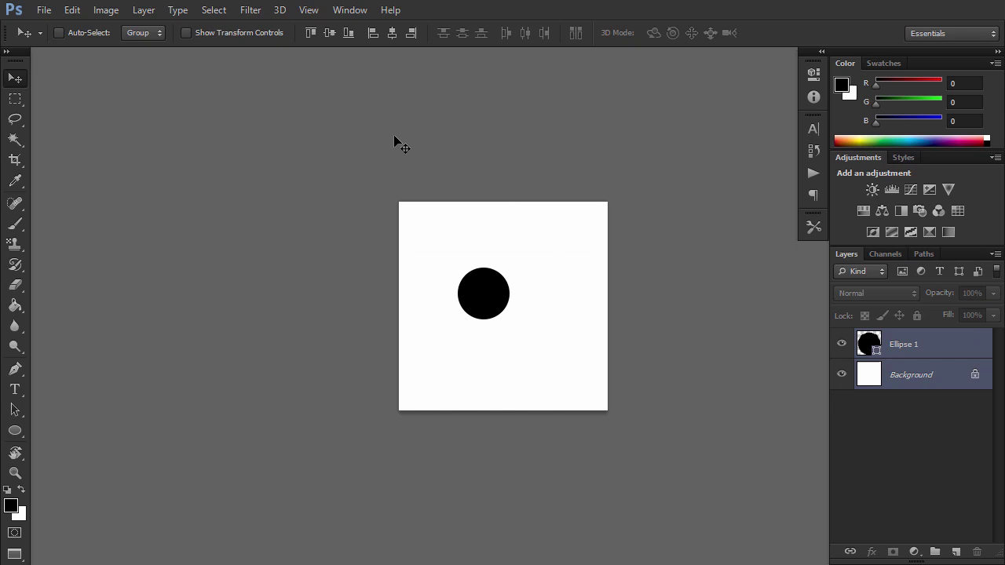
left_click(329, 33)
left_click(392, 33)
Hide the Background layer and define the centered circle as a pattern
left_click(841, 375)
left_click(72, 10)
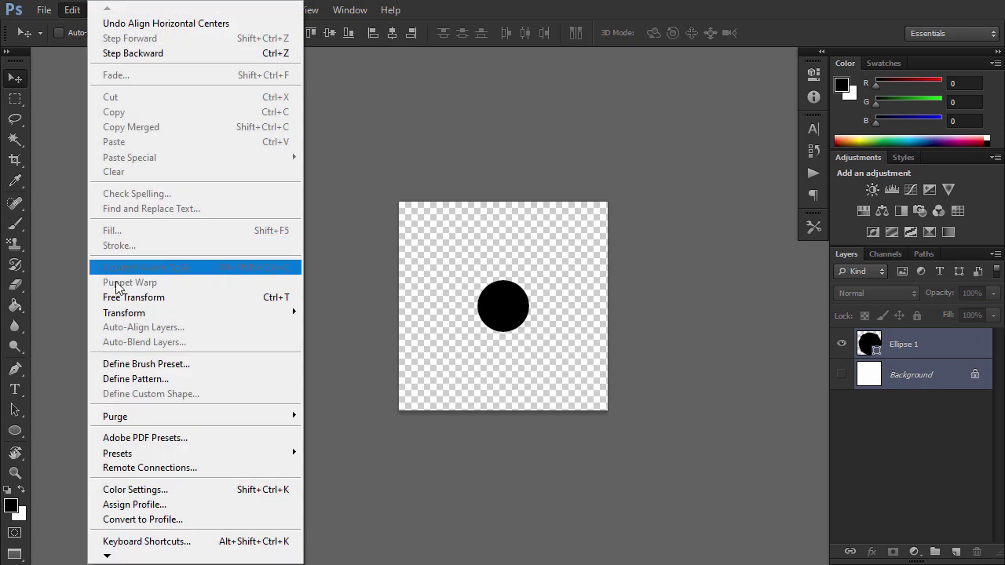
left_click(117, 462)
type("Circ")
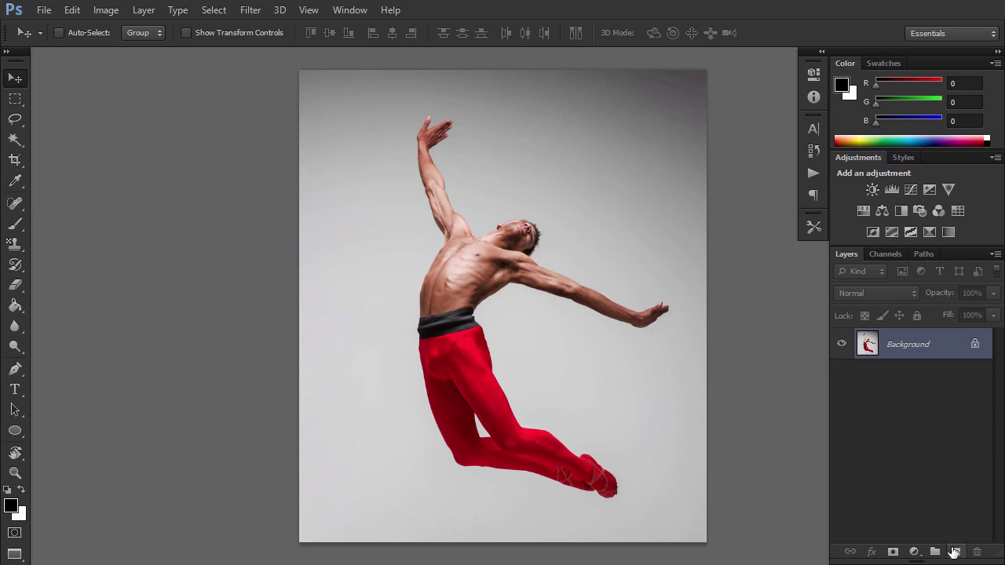
Add a new layer named Base above the dancer photo's Background
left_click(954, 552)
double_click(898, 344)
type("Base")
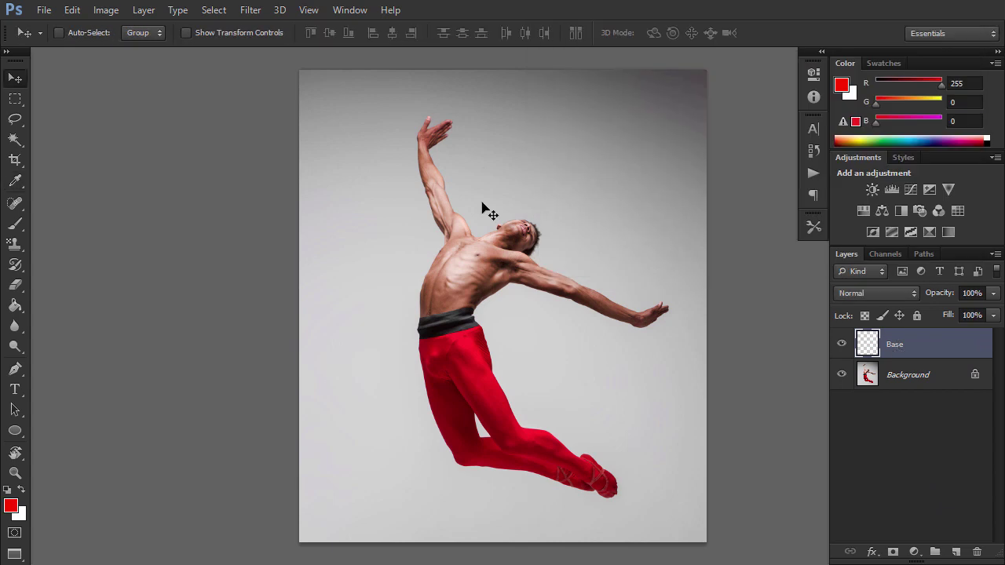
Paint red with a soft brush of about 35 px along the dancer's outstretched arm on the Base layer
key("b")
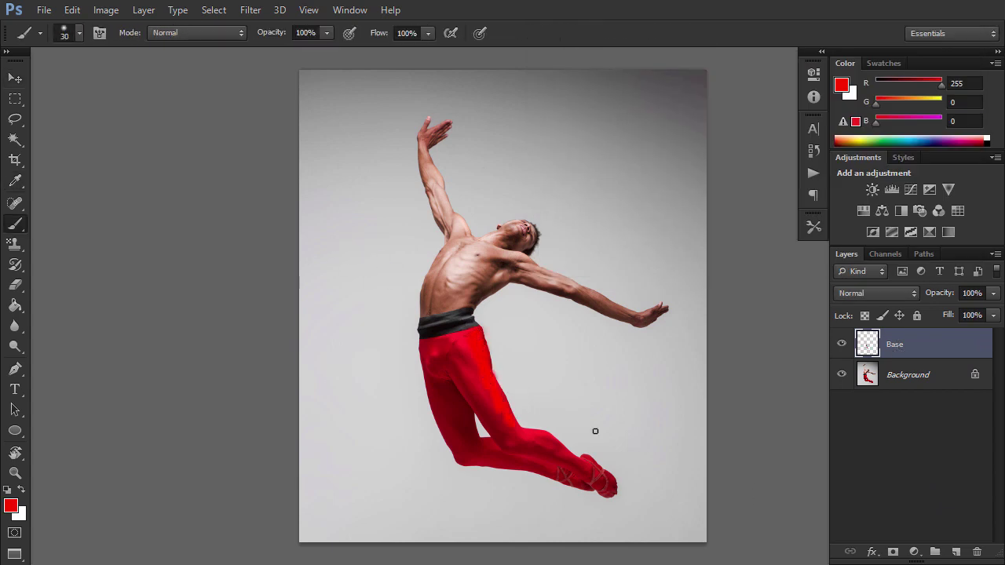
key("bracketright")
left_click_drag(526, 268, 657, 314)
left_click_drag(549, 280, 519, 268)
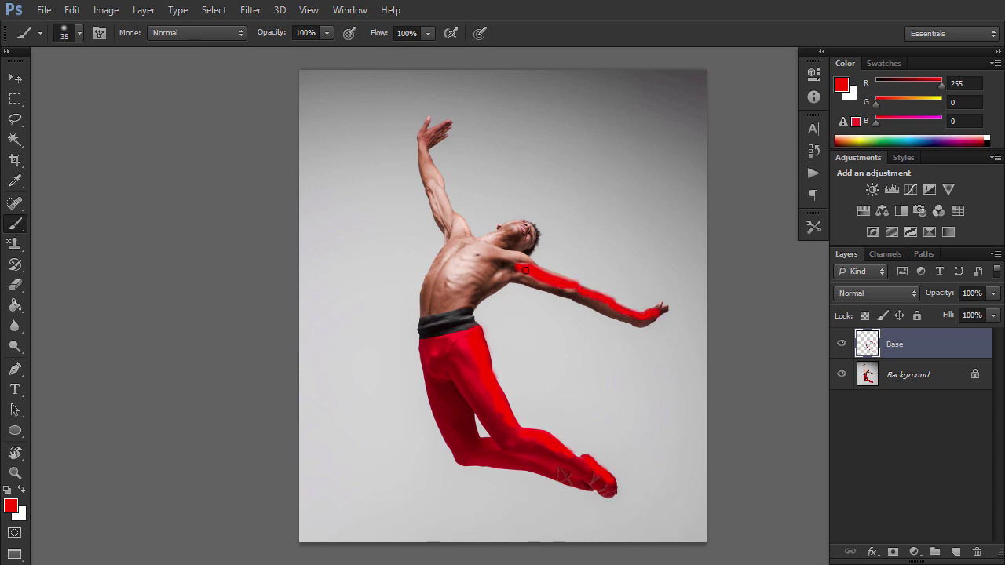
Paint red over the raised upper arm, the head and the waist, varying the brush size from 30 to 50 px
key("bracketleft")
key("bracketleft")
key("bracketleft")
left_click_drag(466, 236, 444, 195)
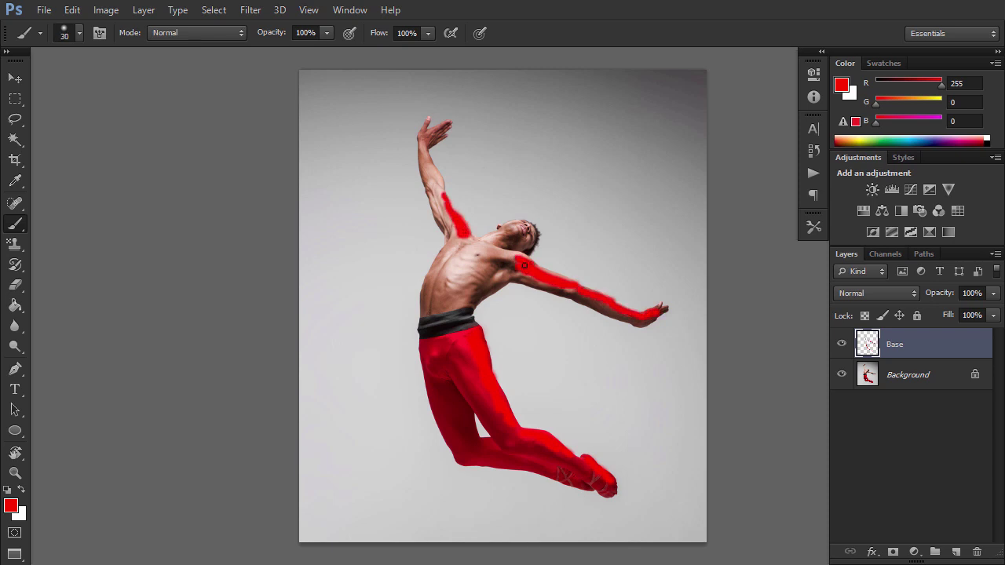
key("bracketright")
key("bracketright")
key("bracketright")
key("bracketright")
left_click_drag(532, 232, 528, 245)
key("bracketright")
left_click(467, 321)
Convert the Base layer's painted area into a work path with 1.0 pixel tolerance, keeping the Base layer hidden
left_click(868, 346, "ctrl")
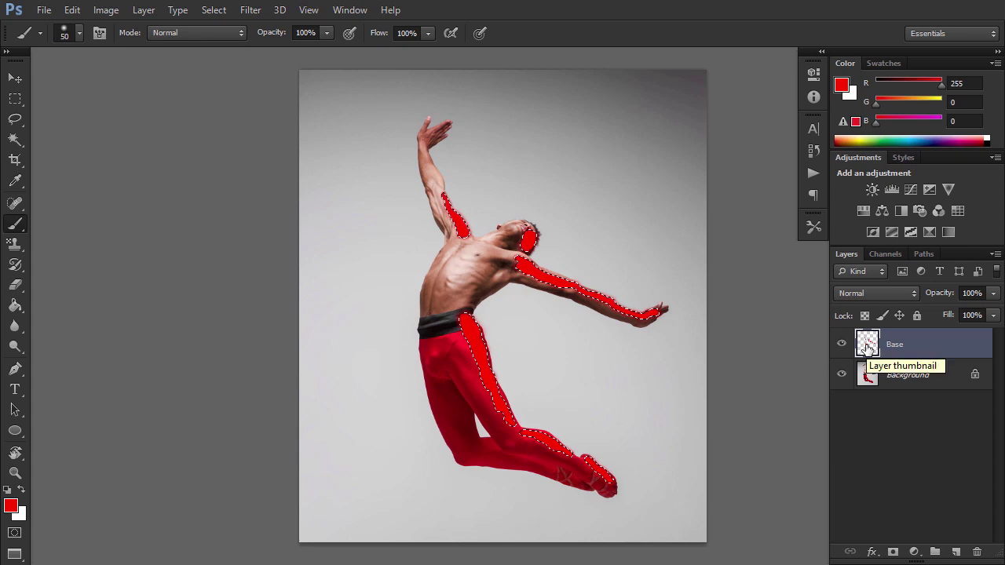
left_click(841, 344)
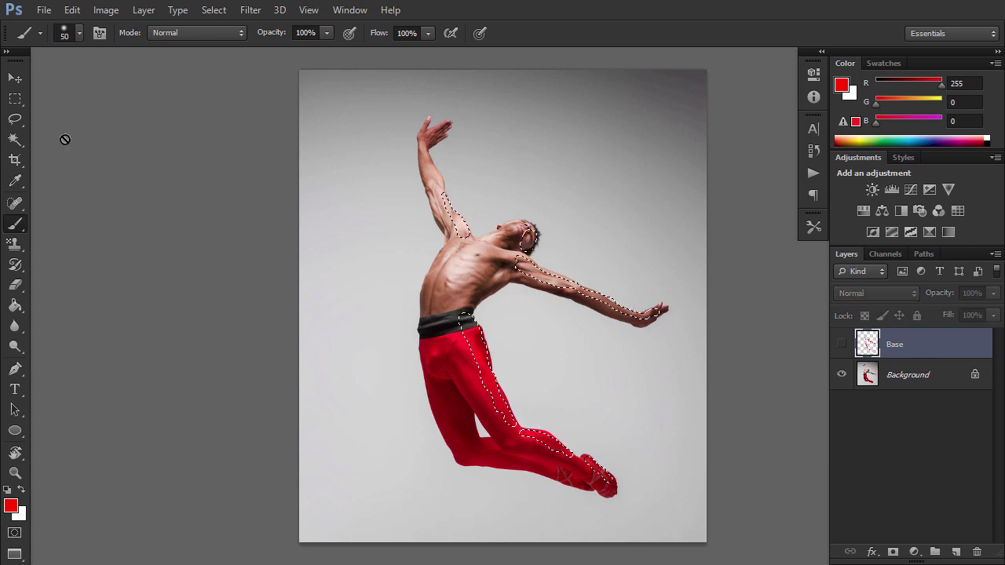
left_click(15, 119)
right_click(454, 295)
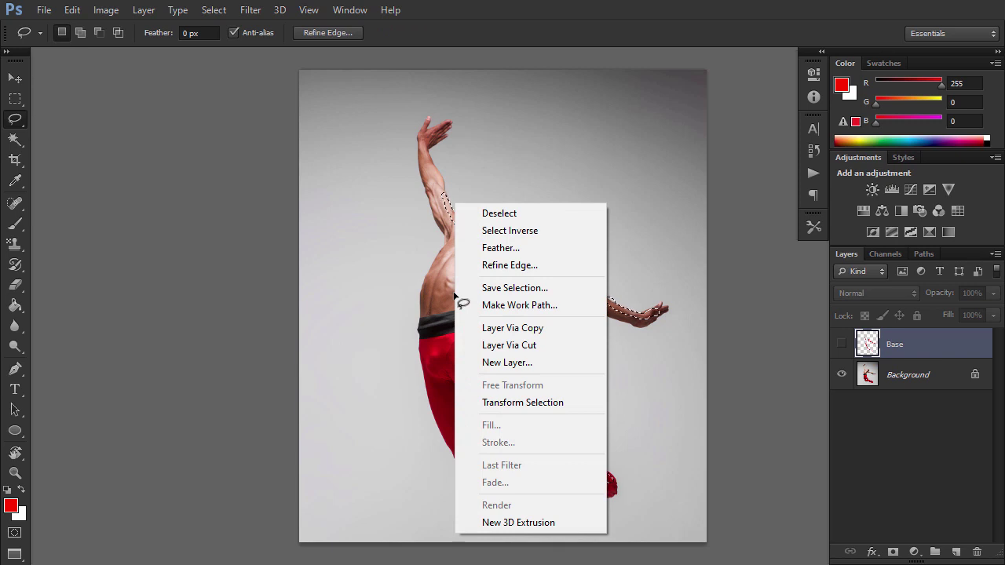
left_click(475, 305)
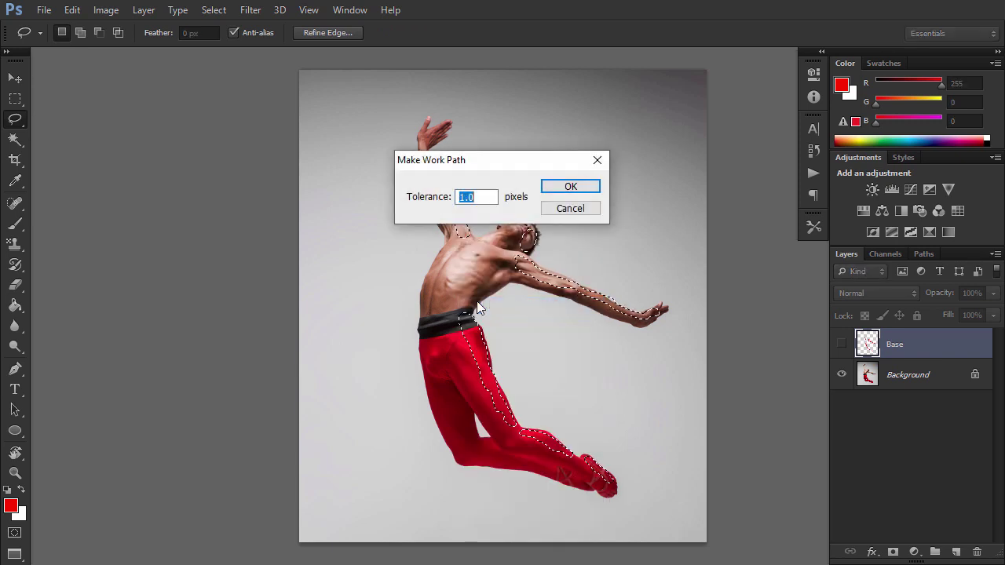
left_click(475, 197)
left_click(560, 194)
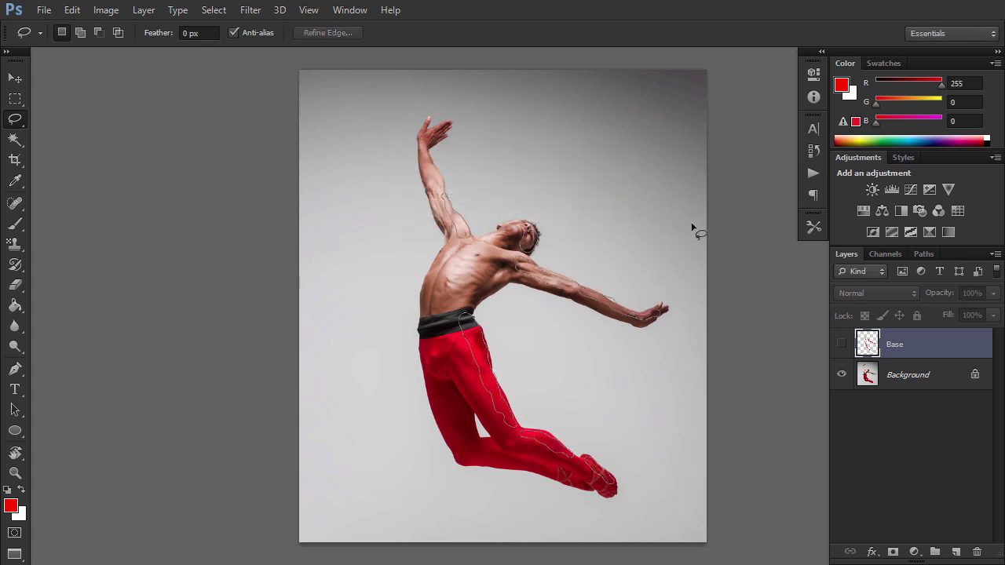
Add a layer above the Background and fill the work path on it with the circle pattern, using the Brick Fill script
left_click(944, 386)
left_click(955, 551)
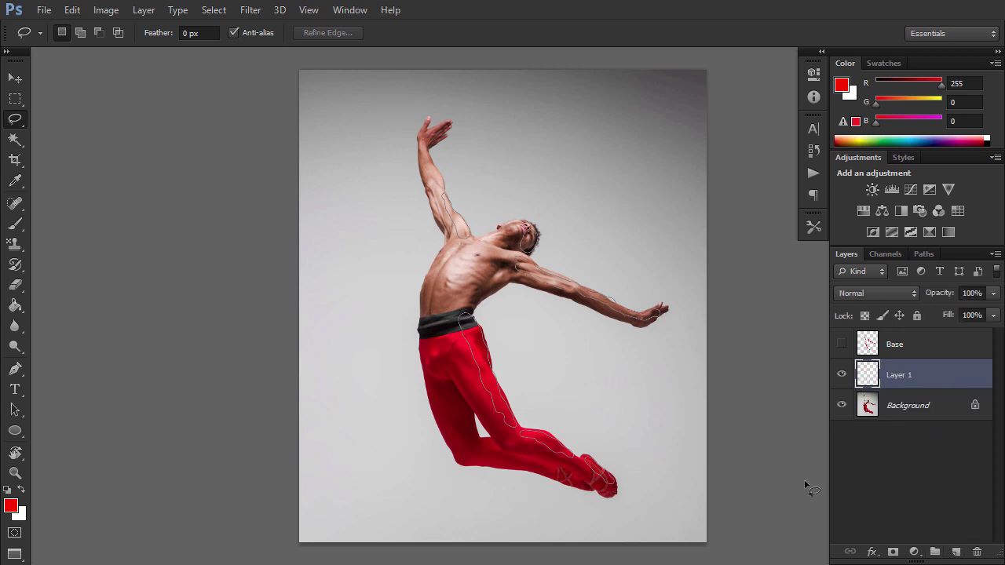
left_click(15, 369)
right_click(476, 286)
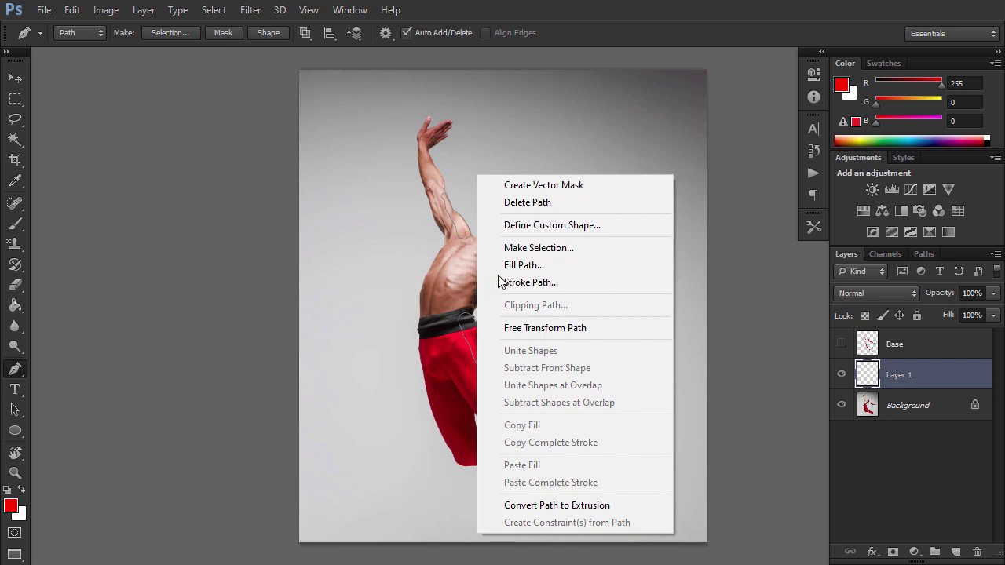
left_click(511, 267)
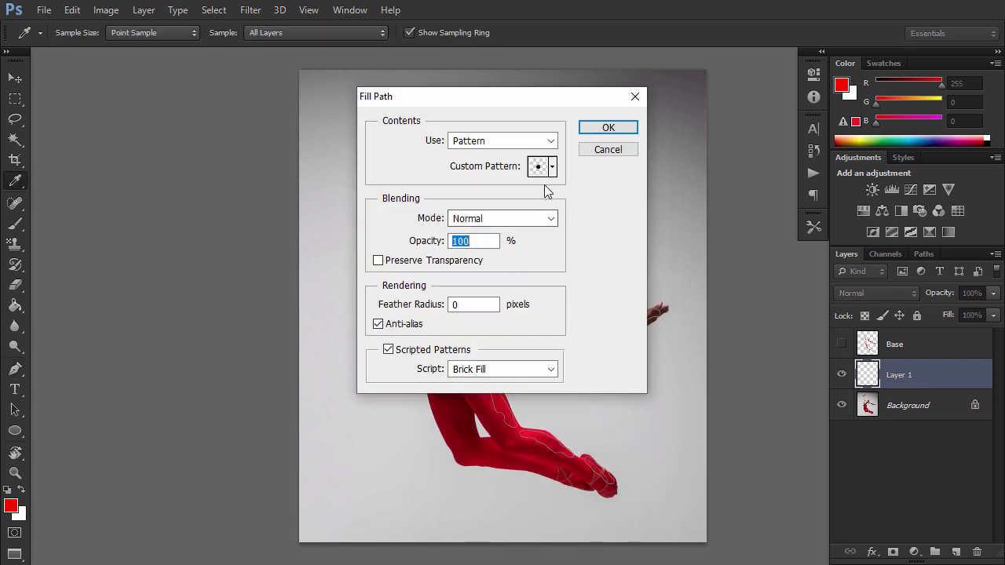
left_click(552, 166)
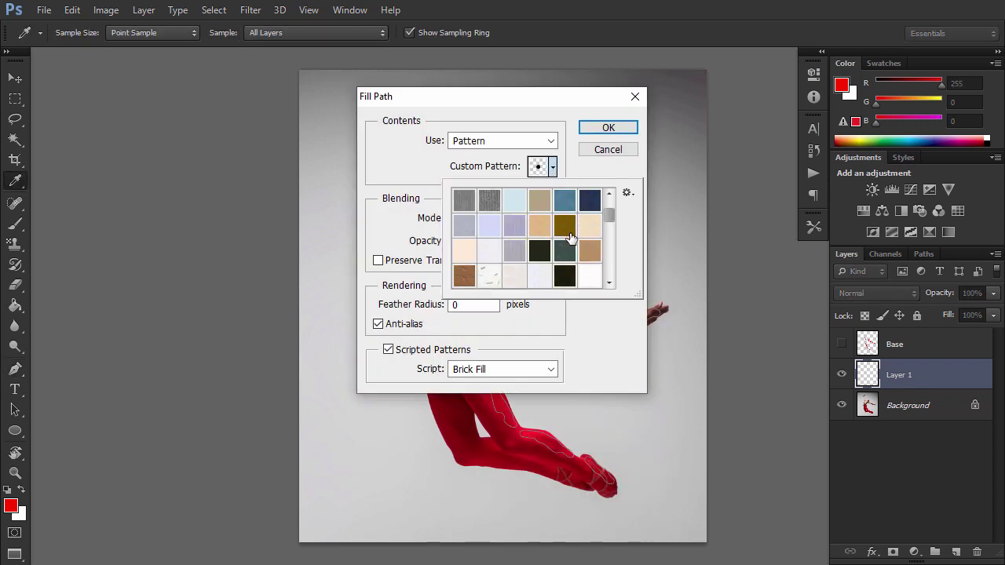
scroll(569, 238, "down", 10)
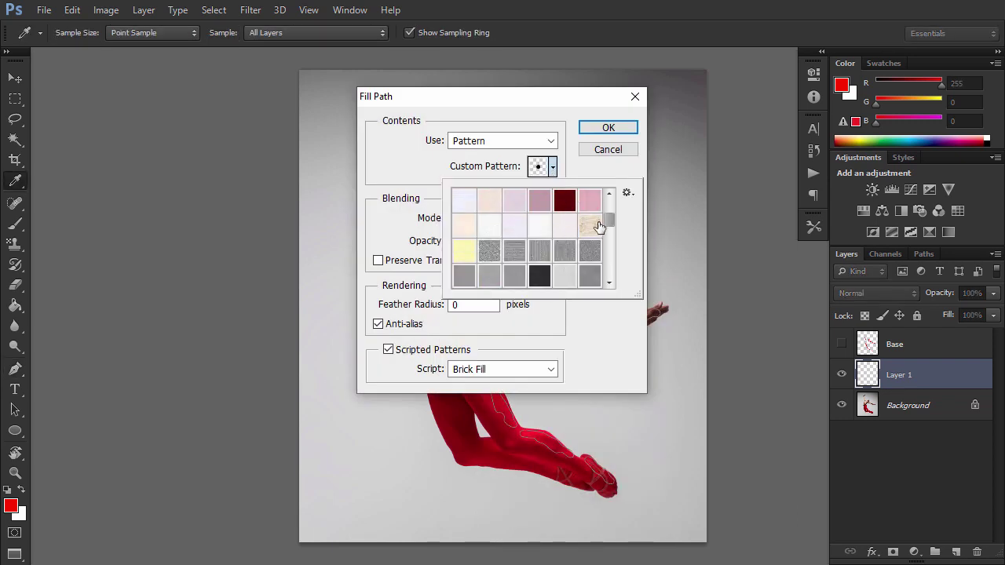
left_click(571, 310)
left_click(502, 369)
left_click(491, 404)
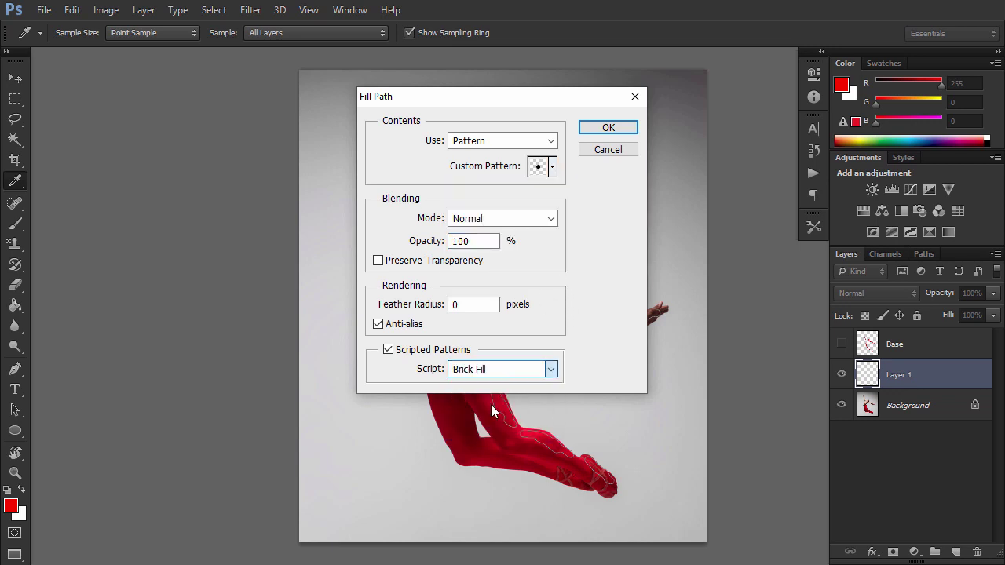
left_click(608, 127)
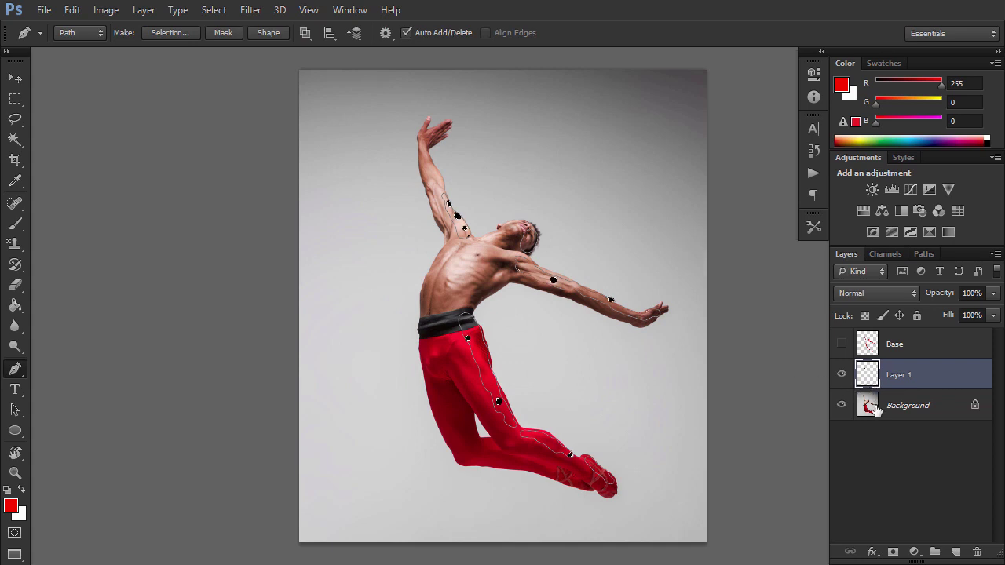
Copy the dot-shaped areas of the Background onto a layer named MP_1 and delete the pattern-filled layer
left_click(875, 408)
key("ctrl+shift+alt+n")
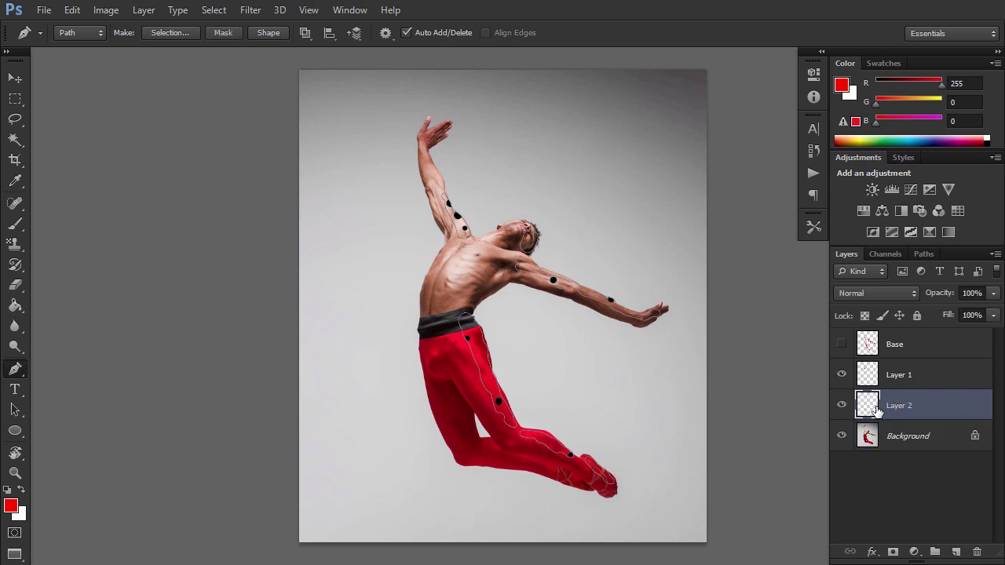
double_click(900, 405)
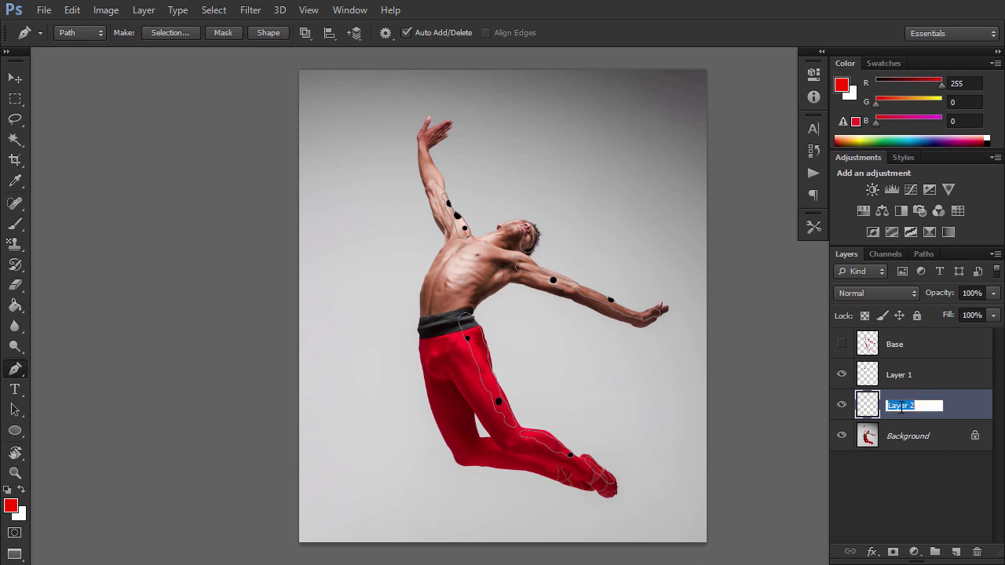
type("MP")
key("Return")
right_click(905, 383)
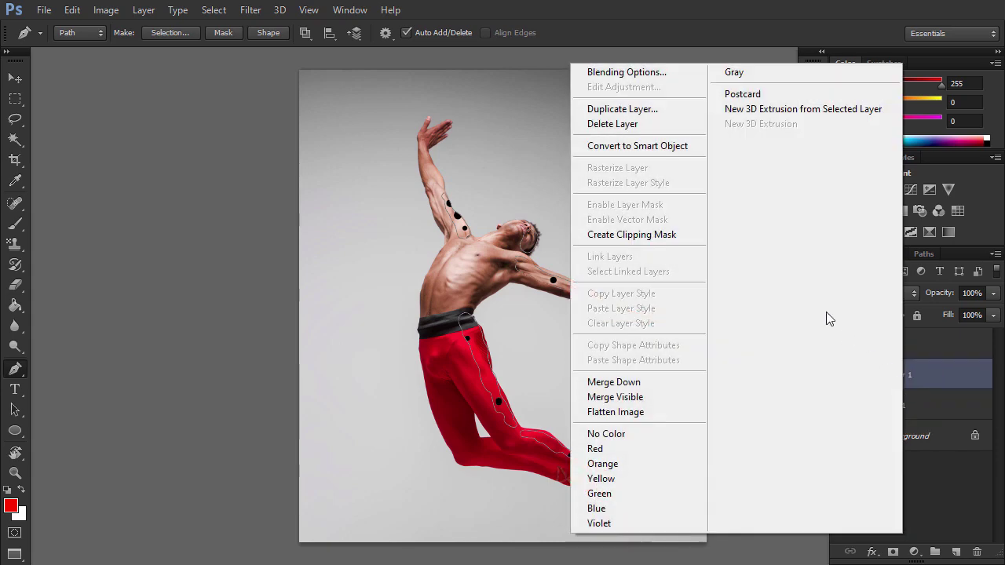
left_click(638, 126)
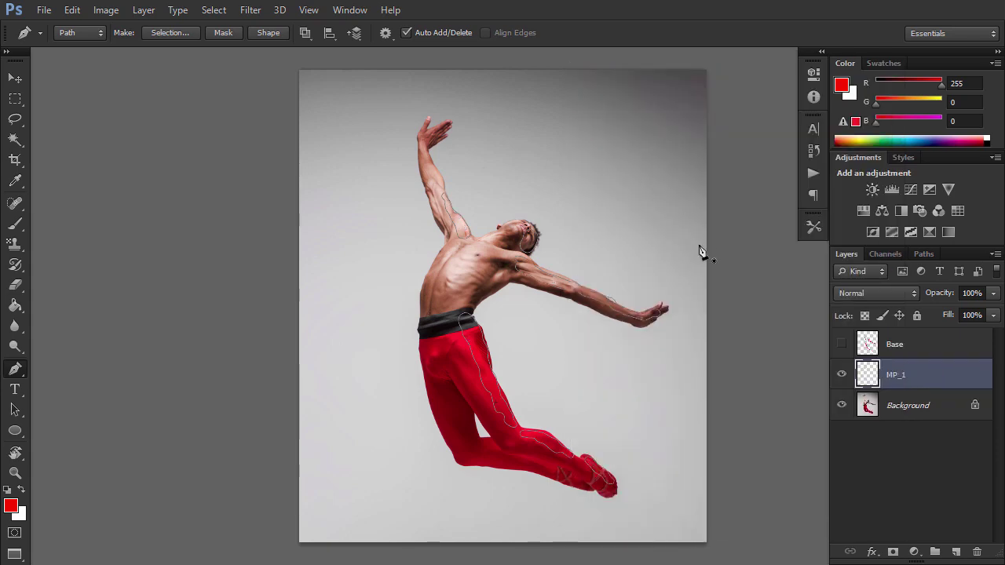
Start recording a new action named fill1
key("alt+F9")
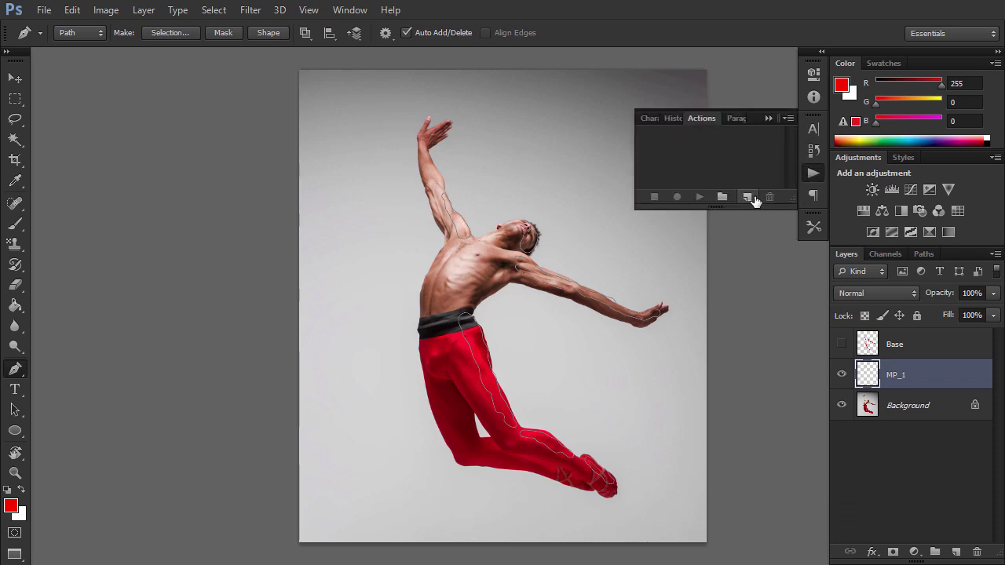
left_click(748, 196)
type("fill1")
key("Return")
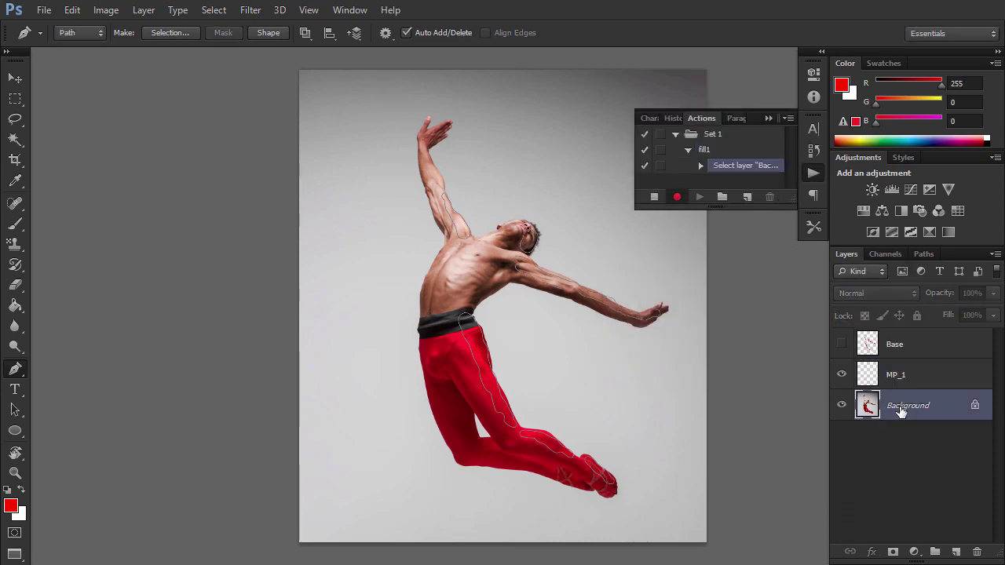
Record adding a layer above the Background and filling the work path on it with the circle pattern
left_click(956, 551)
right_click(533, 280)
left_click(543, 269)
left_click(597, 128)
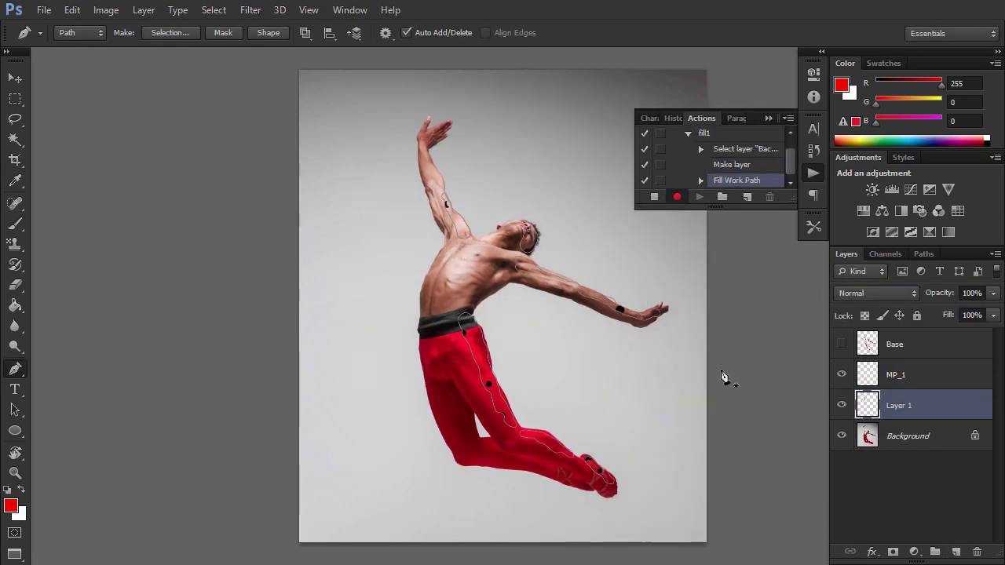
Record selecting the filled dots and copying those areas of the Background onto a layer named MP_
key("ctrl+Return")
left_click(903, 435)
key("ctrl+j")
left_click(900, 437)
type("MP")
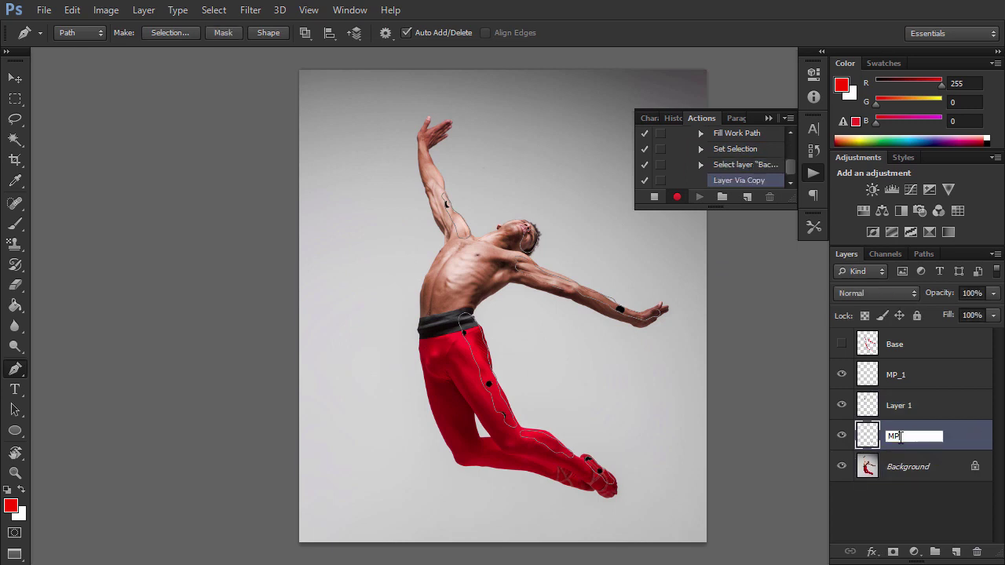
type("_")
key("Return")
Delete the pattern-filled layer and stop recording the action
right_click(900, 407)
left_click(608, 124)
left_click(655, 198)
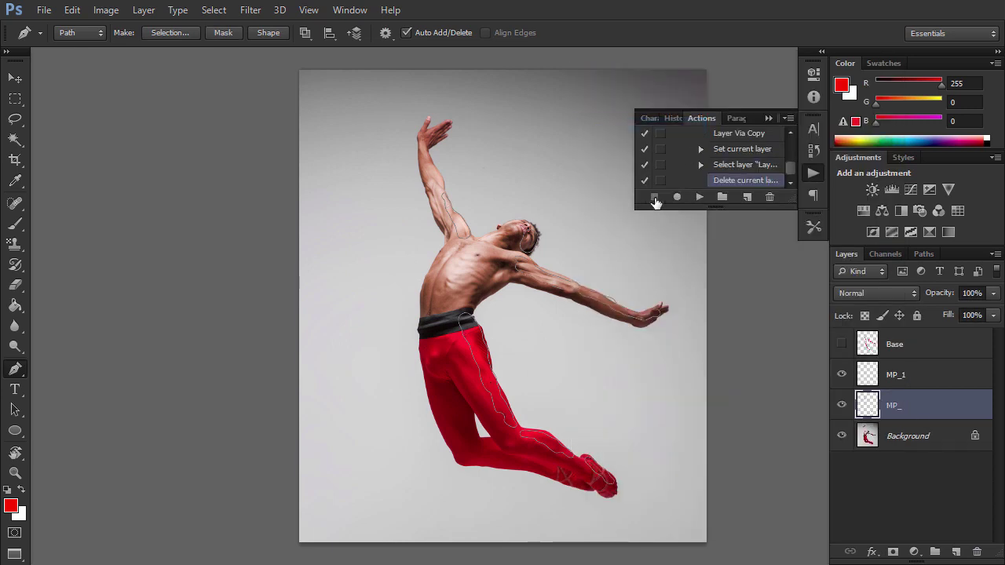
Play the fill1 action to generate further MP_ layers of dot-shaped photo pieces
scroll(683, 164, "up", 5)
left_click(687, 149)
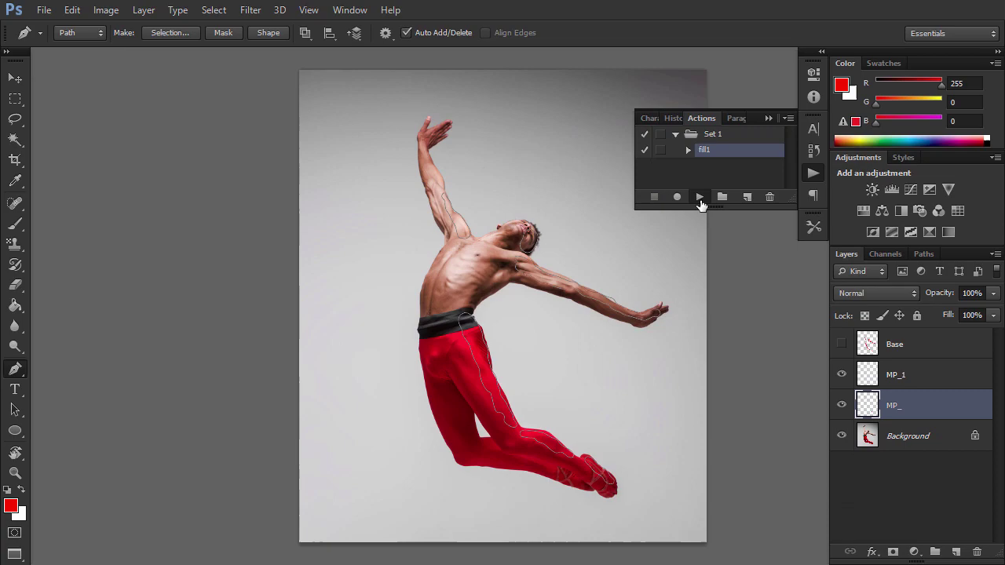
left_click(699, 197)
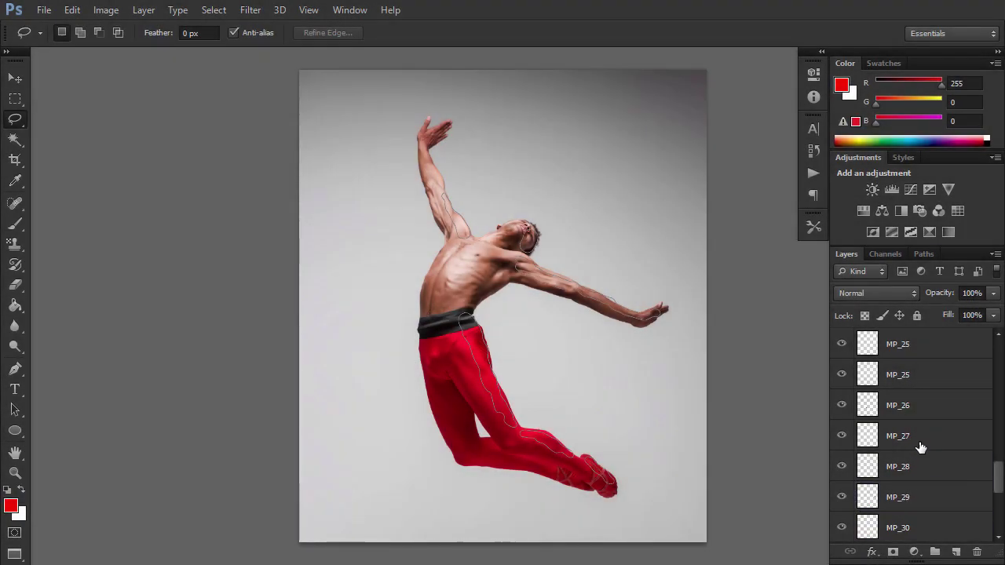
Group all the MP_ layers and name the group Medium Parts
scroll(909, 414, "up", 5)
left_click(917, 376, "shift")
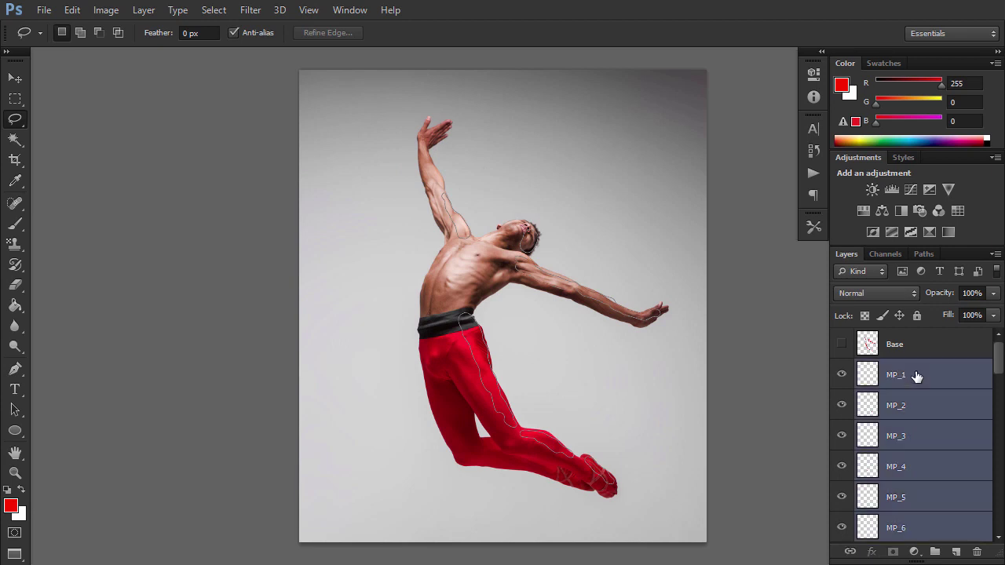
key("ctrl+g")
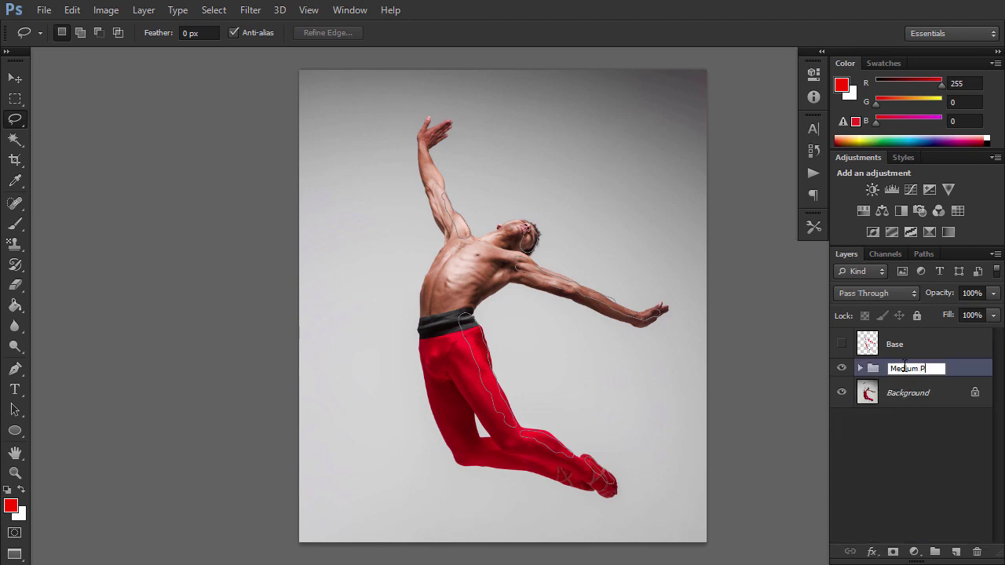
Start recording an action named fill2 and add a new layer above the Background
left_click(908, 393)
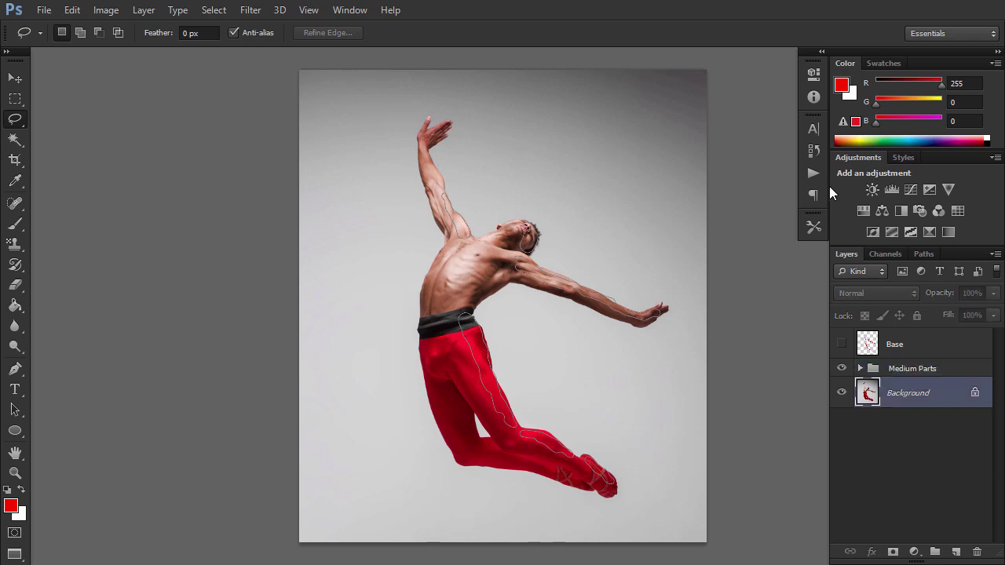
left_click(814, 173)
left_click(747, 196)
type("fill2")
key("Return")
left_click(955, 551)
Record filling the work path on the new layer with the small circle pattern
key("p")
right_click(504, 280)
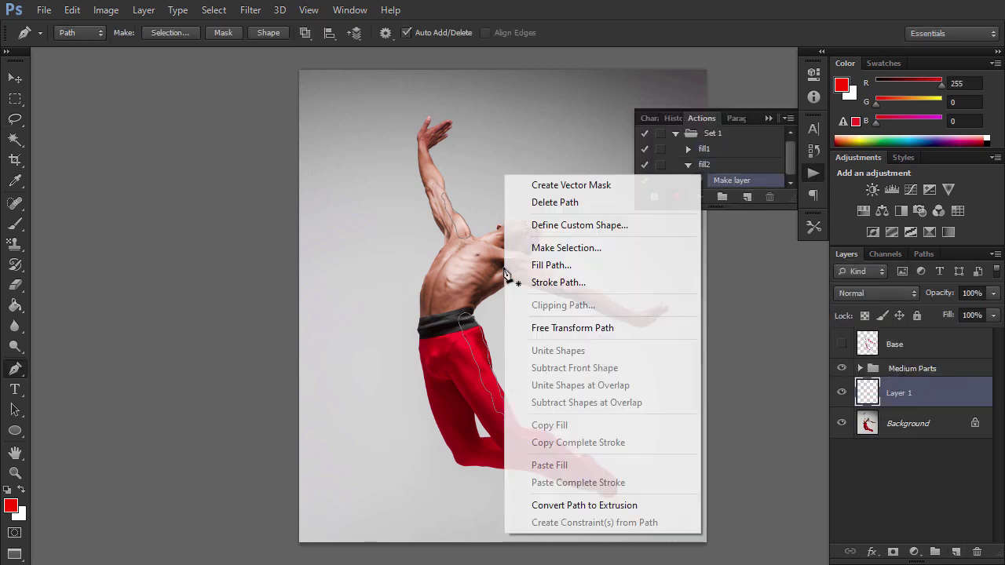
left_click(549, 265)
left_click(546, 169)
left_click(563, 275)
left_click(607, 128)
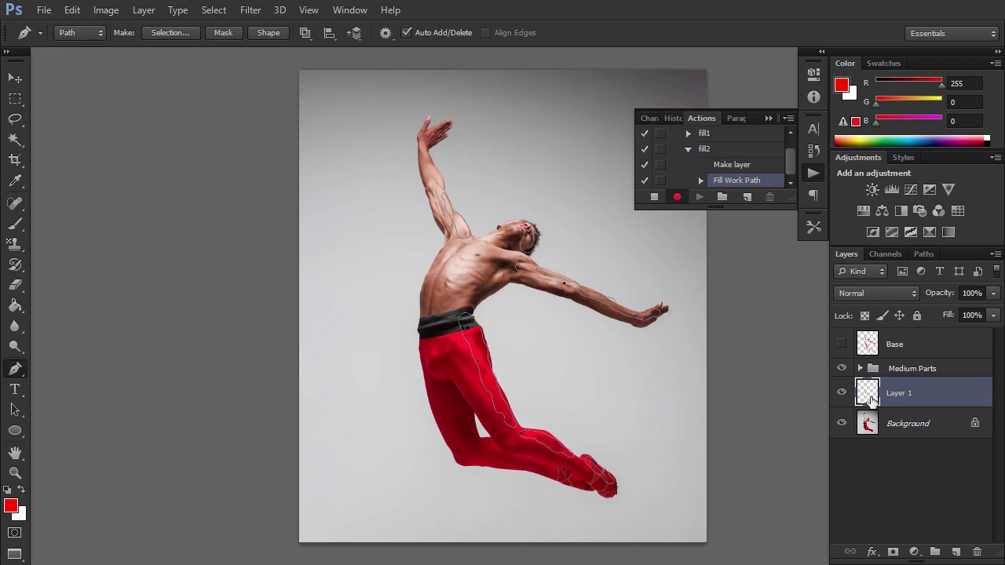
Record copying the small dot areas of the Background onto a layer named SP_ and deleting the pattern-filled layer
left_click(871, 395, "ctrl")
left_click(915, 425)
key("ctrl+j")
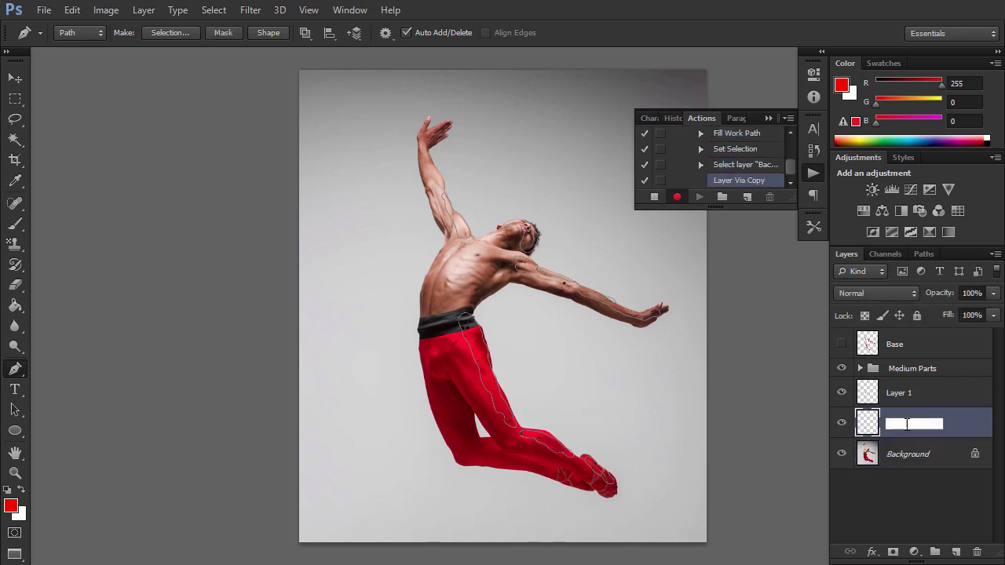
type("SP_")
key("Return")
right_click(902, 395)
left_click(640, 124)
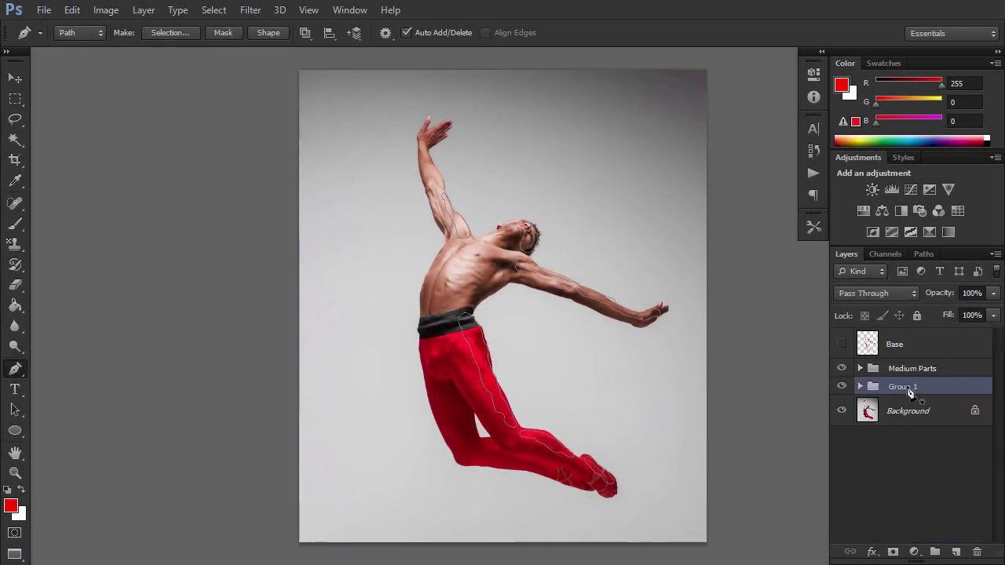
Name the SP_ layers' group Small Parts, start recording an action named fill3 and add a layer above the Background
left_click(909, 412)
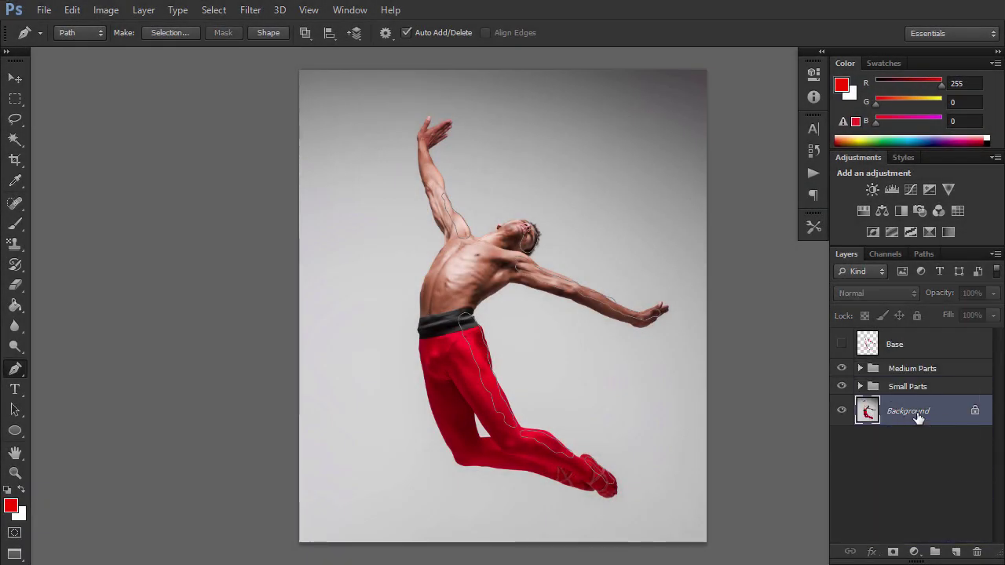
left_click(814, 173)
left_click(746, 197)
type("fill3")
key("Return")
left_click(958, 554)
Record filling the work path on the new layer with the large circle pattern
right_click(562, 174)
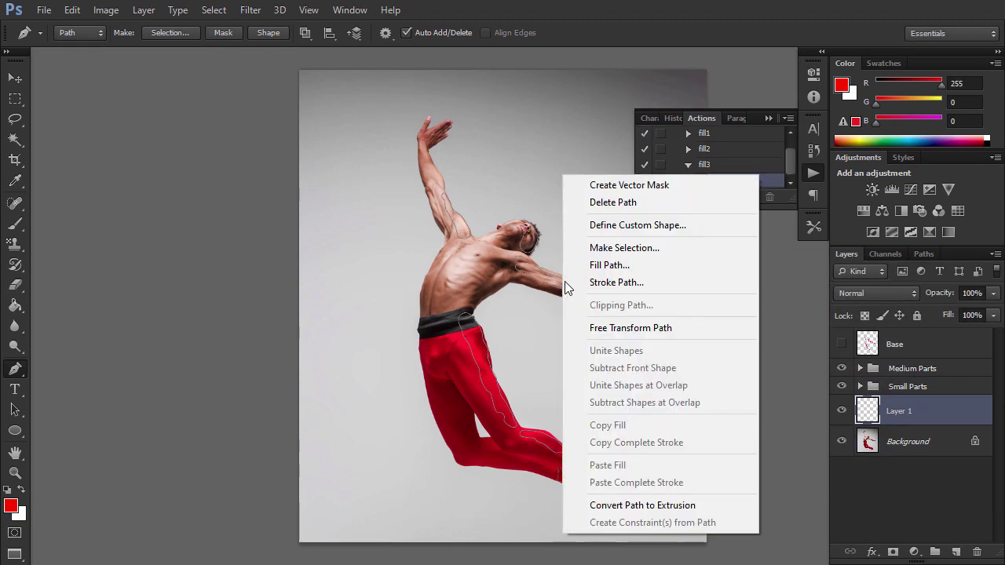
left_click(605, 262)
key("Return")
Record copying the large dot areas of the Background onto a layer named LP_ and deleting the pattern-filled layer
left_click(867, 410, "ctrl")
left_click(906, 449)
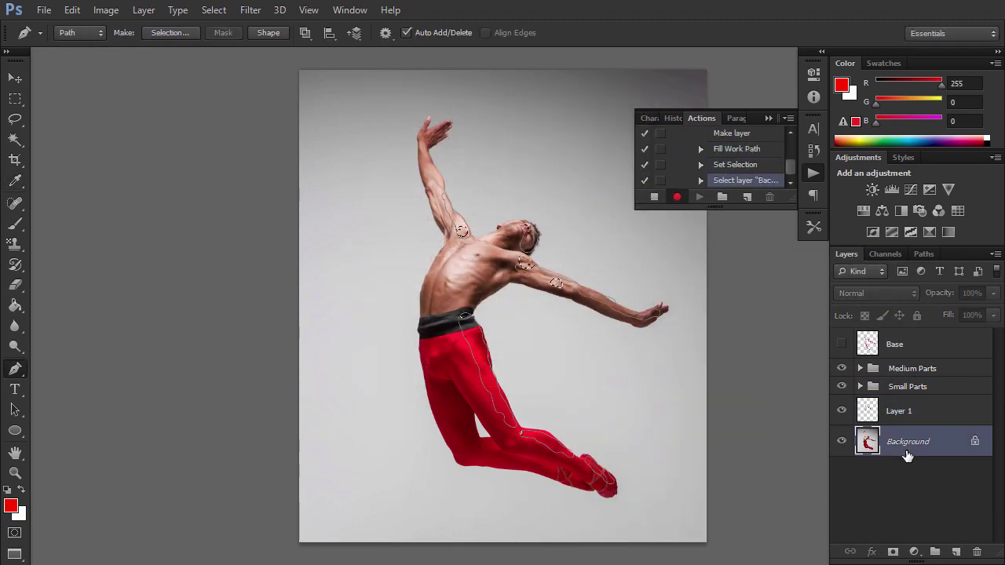
key("ctrl+j")
double_click(899, 442)
type("LP_")
left_click(906, 410)
right_click(912, 411)
left_click(663, 142)
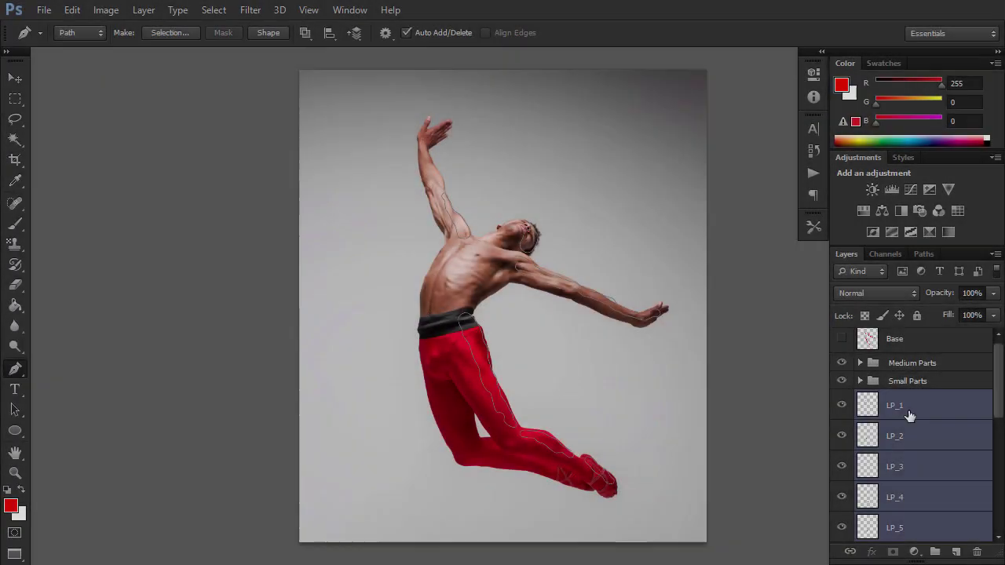
Group the LP_ layers as Large Parts and move the group above Medium Parts
key("ctrl+g")
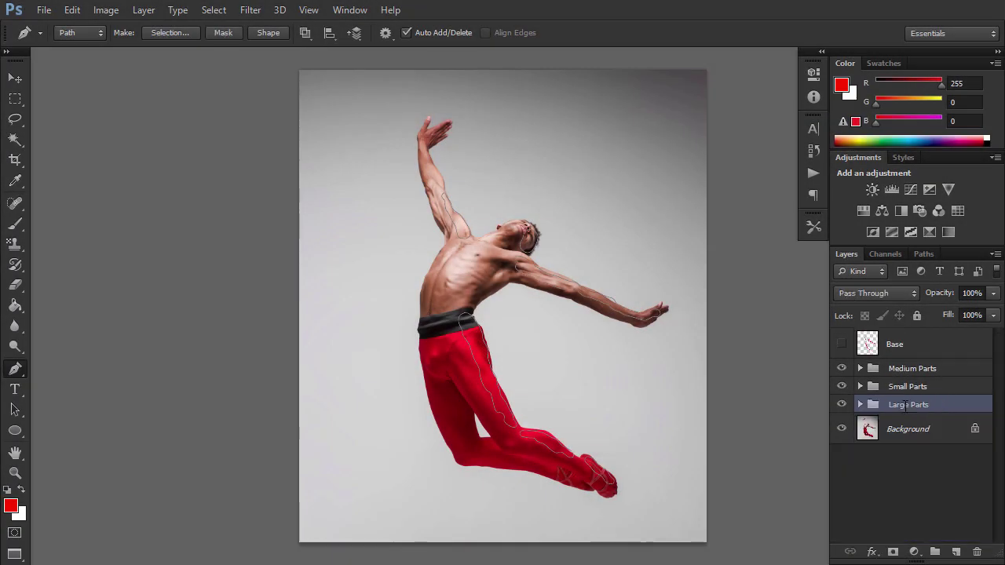
left_click_drag(923, 406, 928, 357)
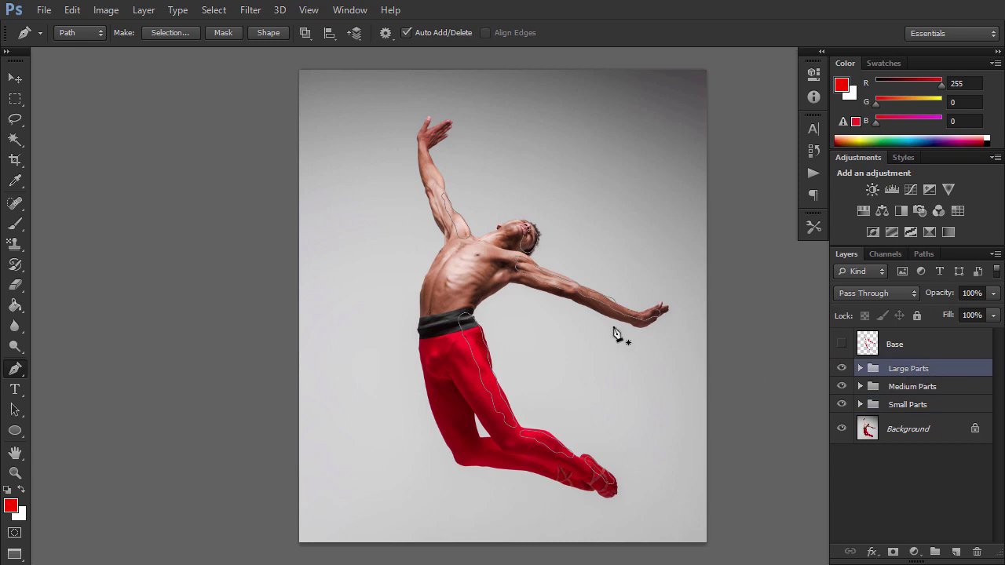
Delete the work path from the dancer photo
right_click(587, 296)
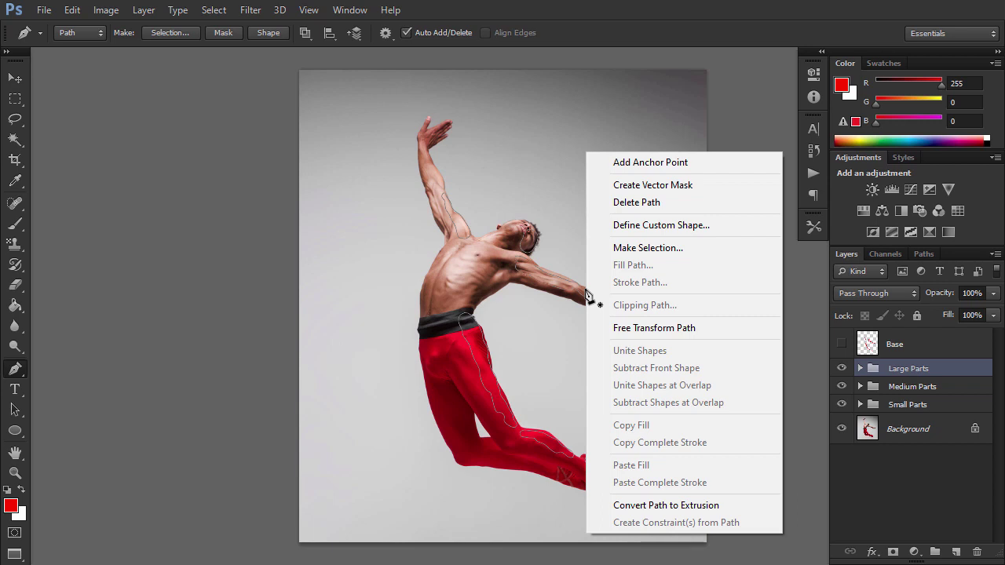
left_click(603, 202)
Move the first Large Parts pieces, including LP_4 and LP_5, outward from the dancer's back and legs
key("v")
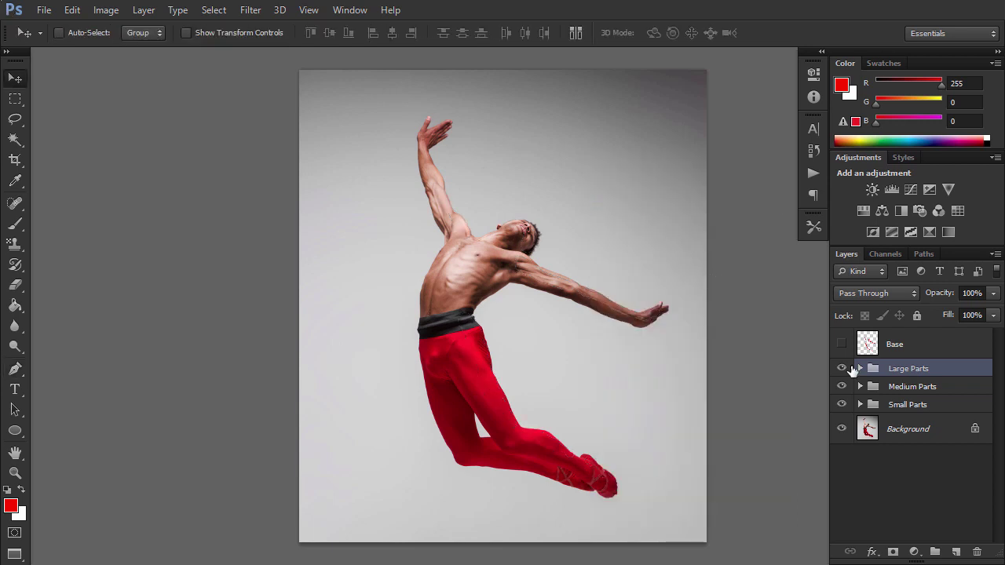
left_click(859, 368)
left_click(907, 453)
left_click(922, 485)
left_click_drag(606, 401, 606, 412)
left_click(922, 514)
left_click_drag(592, 376, 632, 338)
Scatter the remaining Large Parts pieces from LP_8 onward around the dancer's outstretched arm and back
scroll(922, 463, "down", 5)
left_click(923, 423)
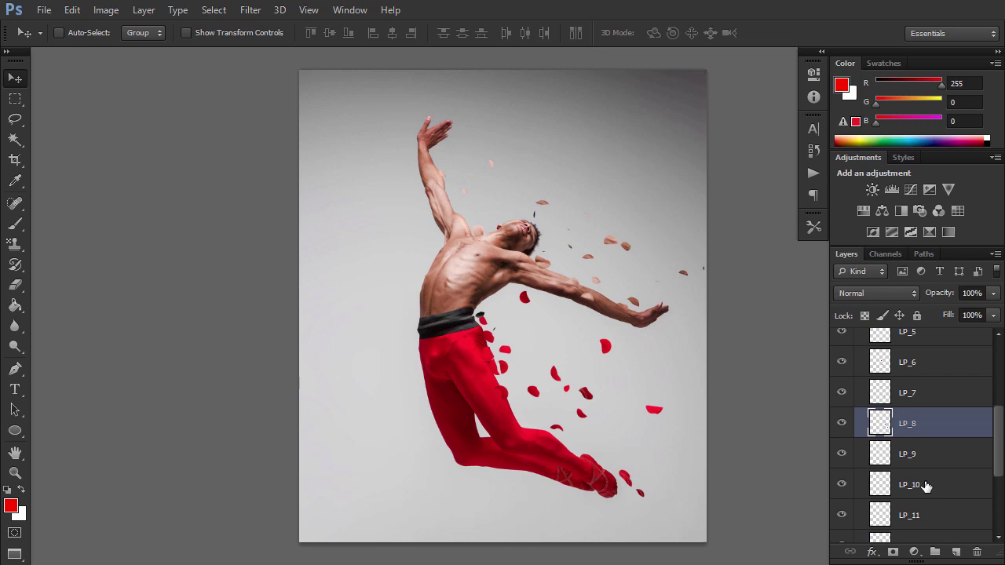
left_click(923, 459)
left_click_drag(606, 271, 620, 221)
key("alt+bracketleft")
left_click_drag(550, 274, 580, 287)
key("alt+bracketleft")
key("alt+bracketleft")
left_click_drag(502, 306, 542, 321)
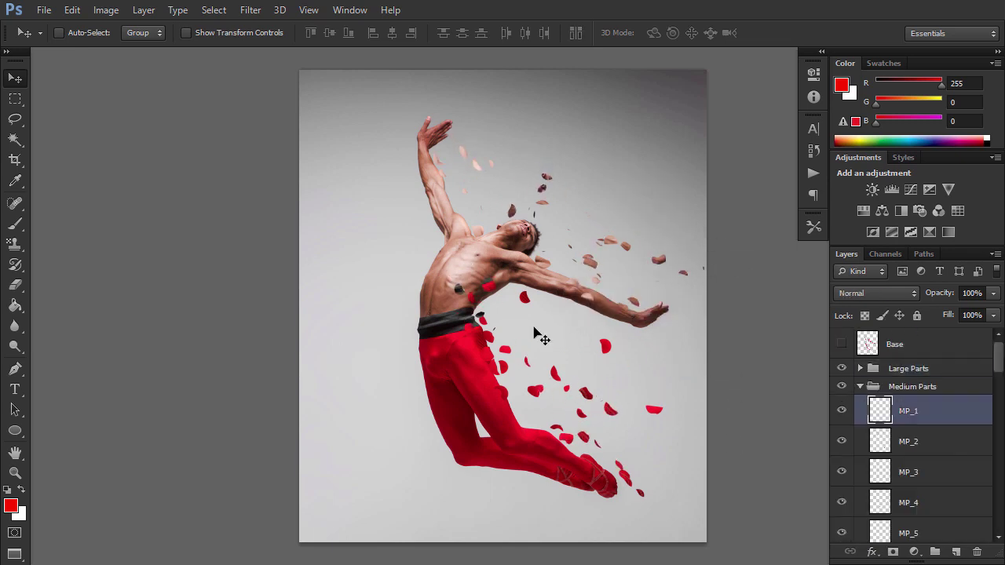
Move the first Medium Parts pieces, starting with MP_3, outward from the dancer's body
left_click(878, 471)
left_click_drag(604, 455, 651, 482)
left_click(903, 527)
left_click_drag(580, 369, 699, 384)
left_click(903, 527)
left_click_drag(597, 314, 622, 293)
left_click(903, 528)
Scatter further Medium Parts pieces up to MP_14 into the empty background behind the dancer
scroll(905, 471, "down", 1)
left_click(908, 436)
left_click_drag(576, 454, 601, 489)
left_click(908, 405)
left_click_drag(639, 349, 699, 353)
left_click(908, 466)
left_click_drag(617, 377, 672, 388)
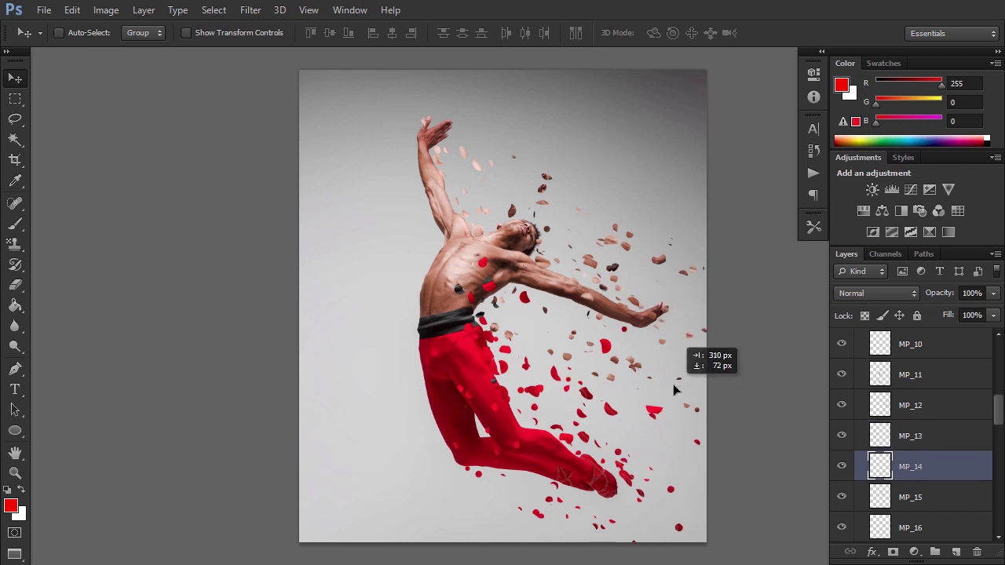
Spread the Medium Parts pieces up to MP_18 down around the dancer's legs and feet
left_click(909, 528)
left_click_drag(523, 418, 531, 457)
left_click(908, 467)
left_click_drag(557, 351, 581, 445)
left_click(908, 497)
left_click_drag(588, 380, 669, 499)
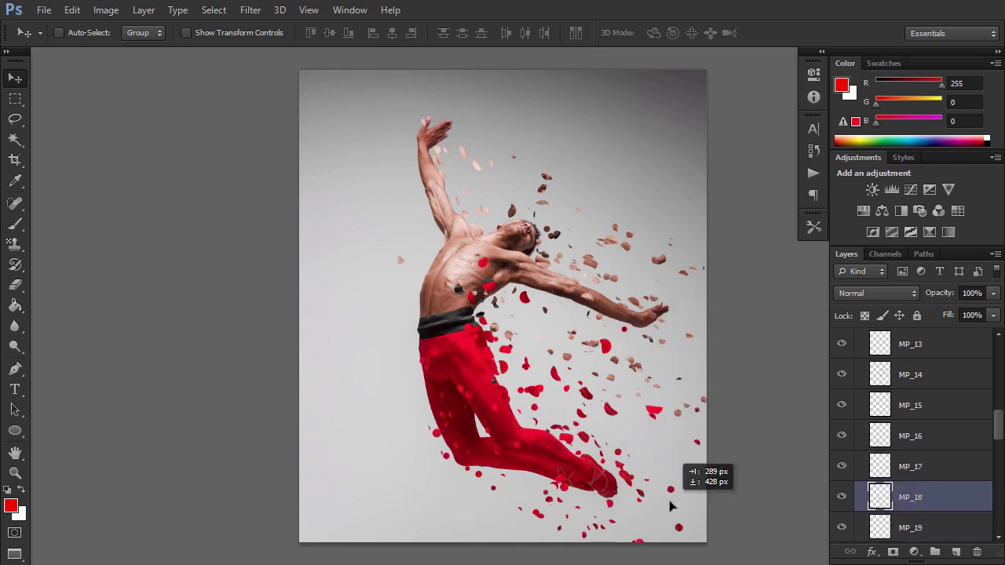
Continue scattering the Medium Parts layers after MP_18 below and behind the dancer
left_click(908, 435)
left_click_drag(505, 367, 548, 517)
left_click(908, 466)
left_click(908, 497)
scroll(905, 471, "down", 1)
left_click(908, 496)
left_click_drag(722, 418, 767, 424)
left_click(908, 466)
left_click_drag(614, 407, 758, 547)
left_click(909, 497)
Move the last Medium Parts pieces, including MP_32, toward the lower corner of the photo beyond the feet
scroll(905, 471, "down", 1)
left_click(908, 466)
left_click(908, 527)
left_click_drag(626, 444, 689, 522)
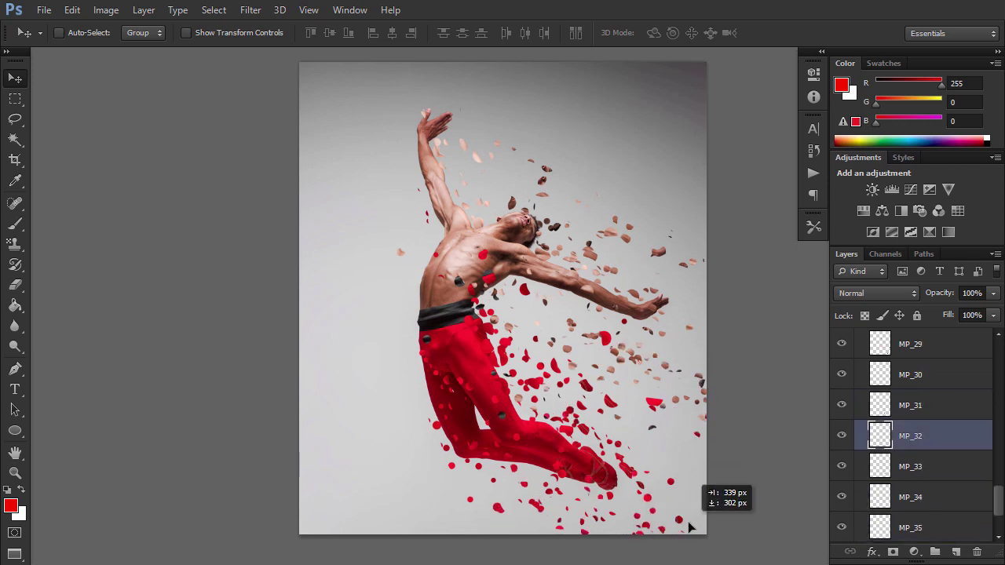
left_click(908, 466)
left_click_drag(661, 450, 722, 552)
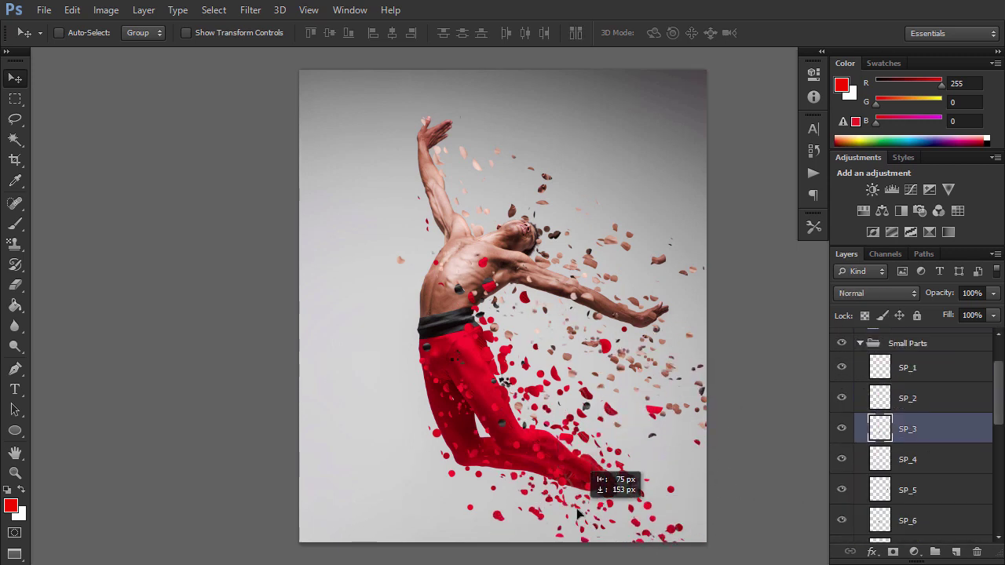
Scatter the Small Parts pieces from SP_3 onward around the dancer's legs and the background behind him
left_click_drag(575, 507, 580, 523)
key("alt+bracketleft")
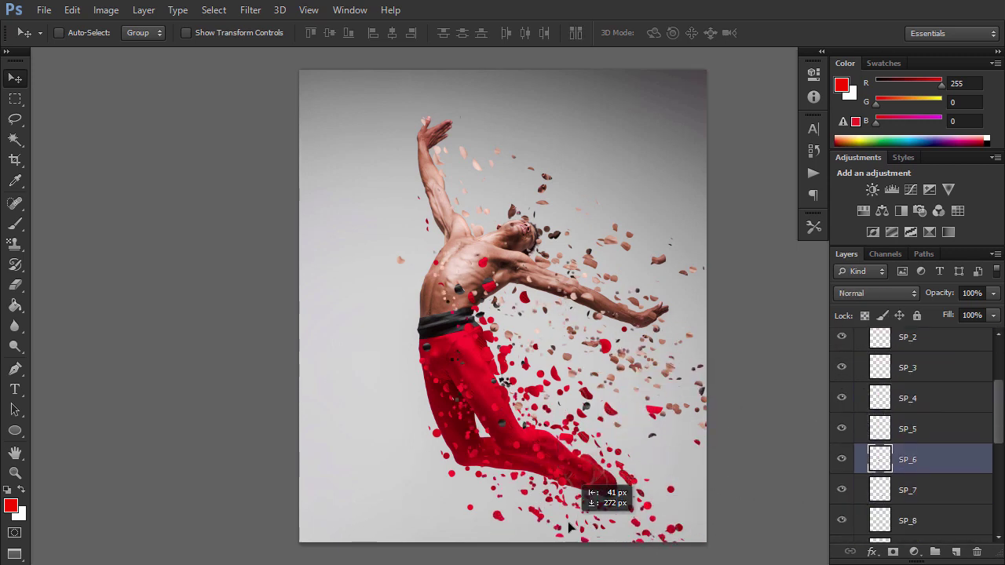
key("alt+bracketleft")
key("alt+bracketleft")
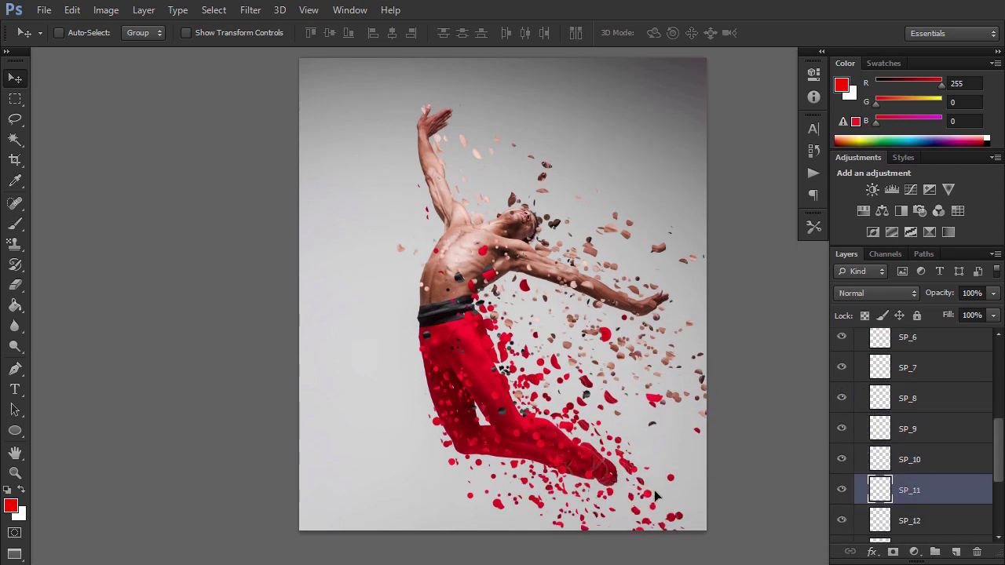
key("alt+bracketleft")
key("alt+bracketleft")
left_click_drag(691, 416, 729, 431)
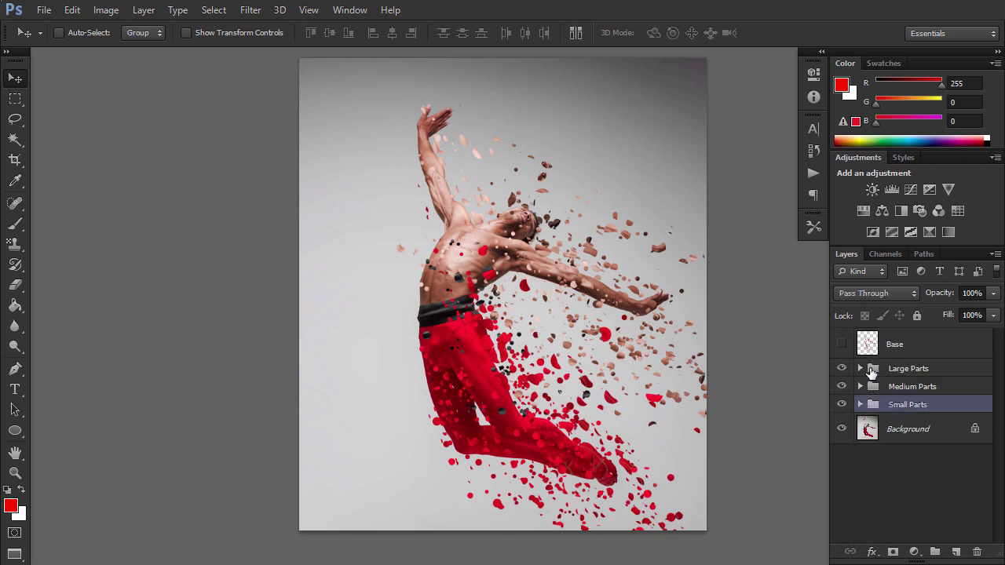
Apply a Gaussian Blur with a 2.3-pixel radius to layer LP_2 in the Large Parts group
left_click(871, 372)
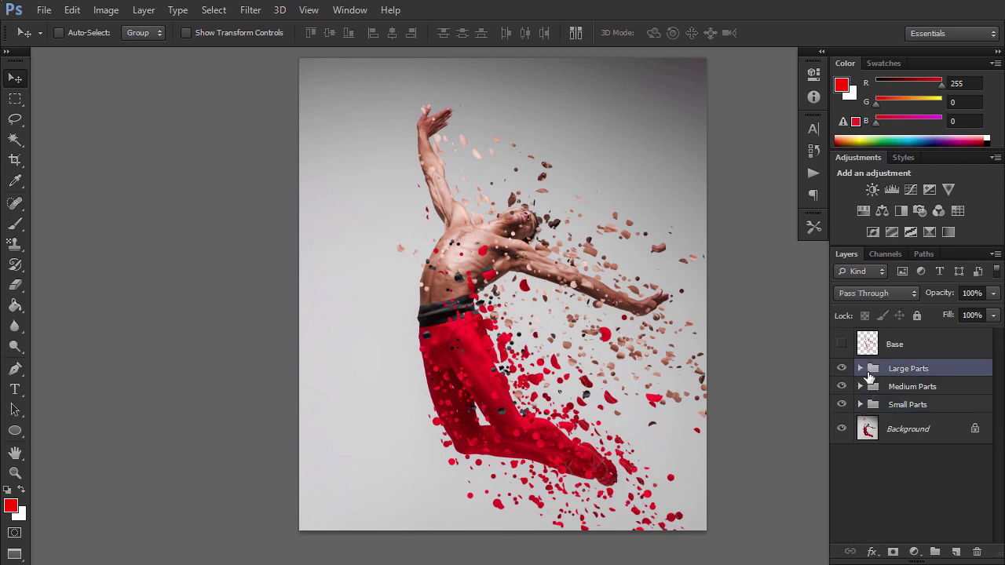
left_click(860, 369)
key("alt+bracketleft")
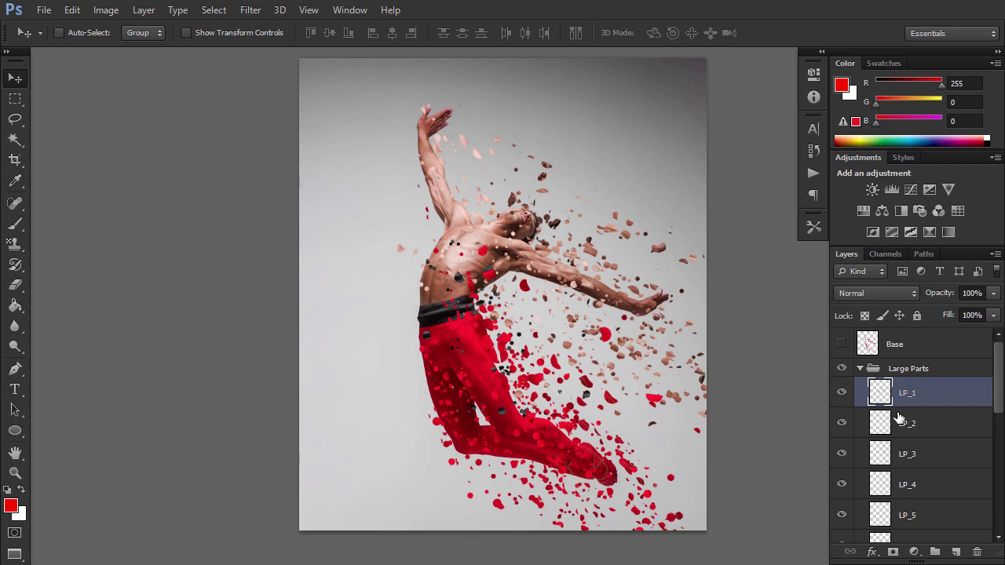
left_click(898, 418)
left_click(259, 10)
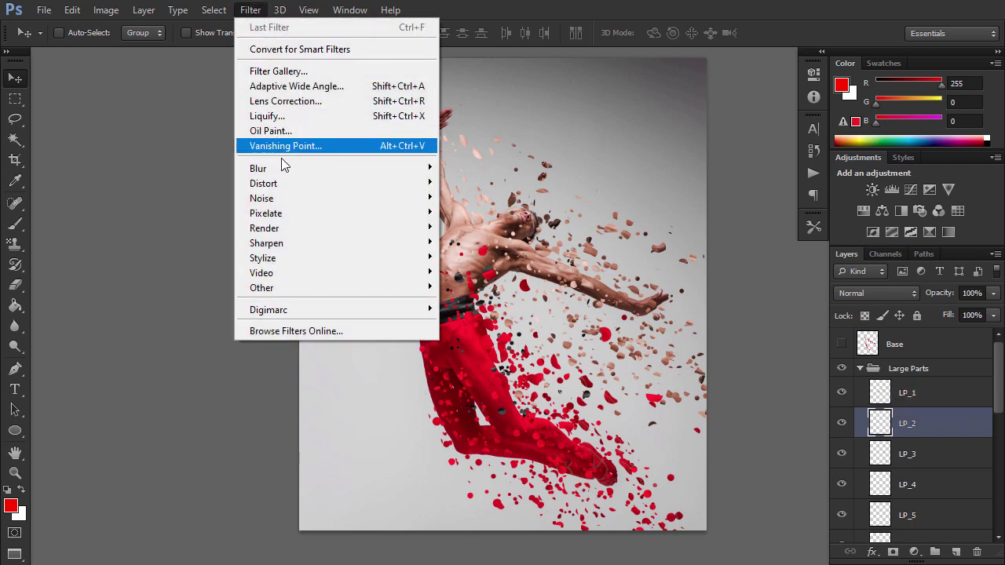
mouse_move(287, 168)
left_click(481, 279)
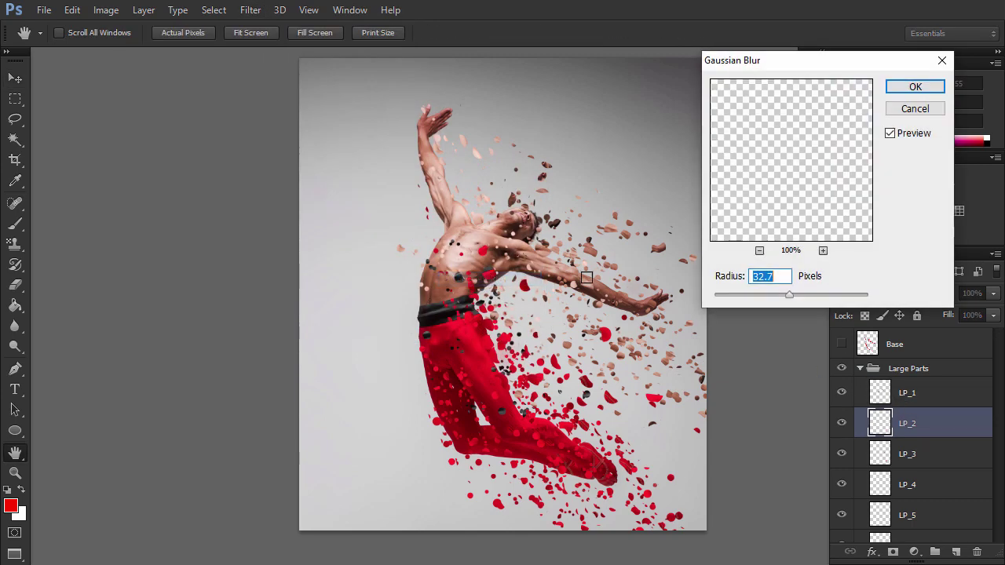
left_click_drag(758, 291, 734, 293)
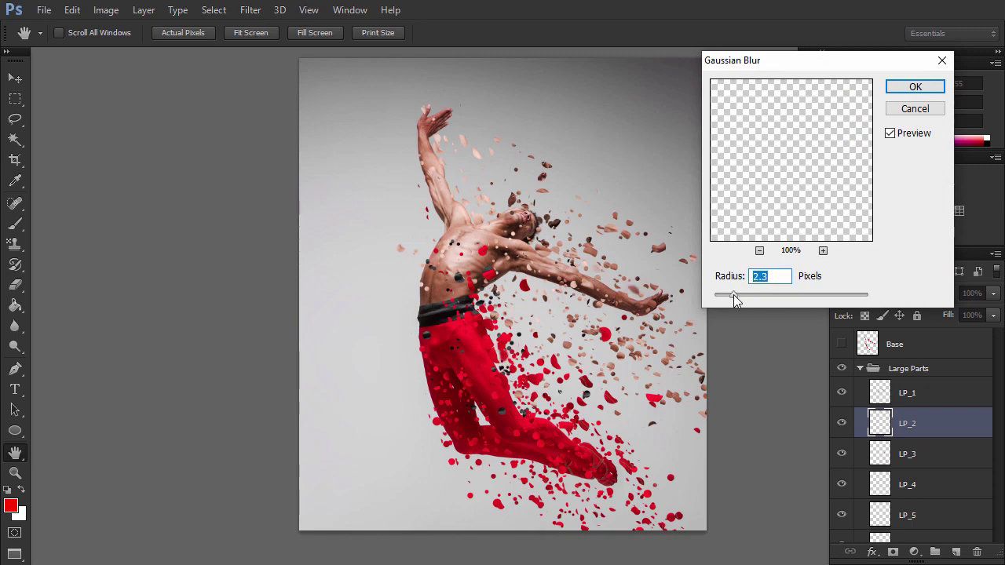
left_click(914, 87)
Move selected LP_ layers out of the Large Parts group to above it in the layer stack
scroll(903, 471, "down", 5)
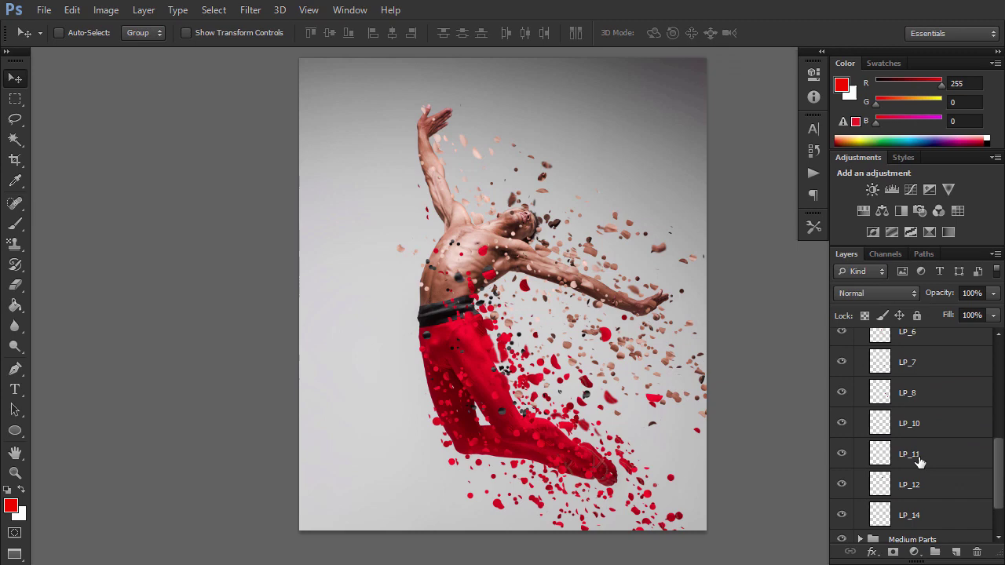
scroll(917, 458, "up", 4)
left_click_drag(924, 451, 911, 384)
scroll(919, 424, "down", 4)
left_click_drag(925, 460, 902, 392)
Collapse the Large Parts group, expand Medium Parts and apply Gaussian Blur to one of its MP_ layers
left_click(861, 467)
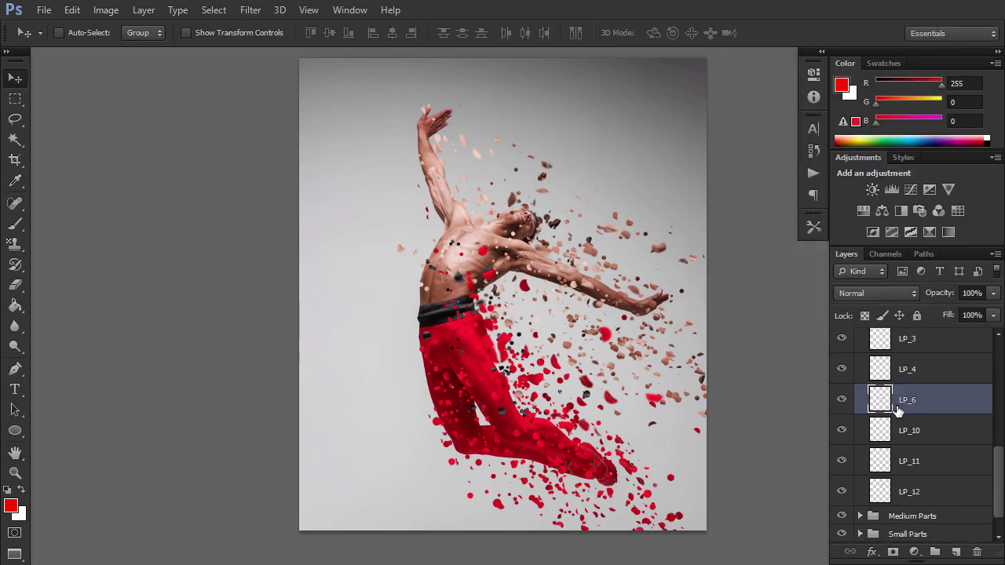
left_click(861, 485)
left_click(908, 448)
key("ctrl+alt+f")
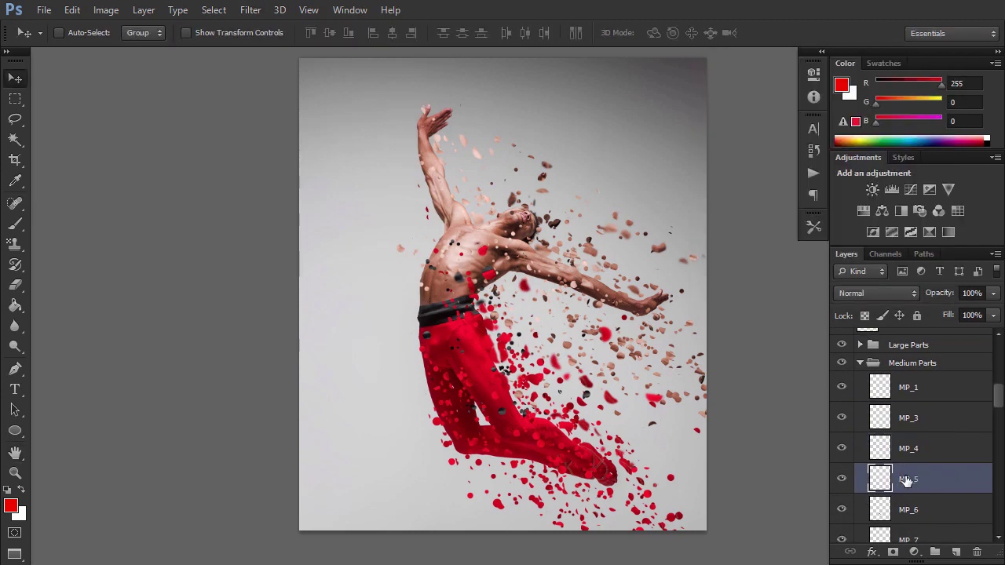
scroll(908, 478, "down", 5)
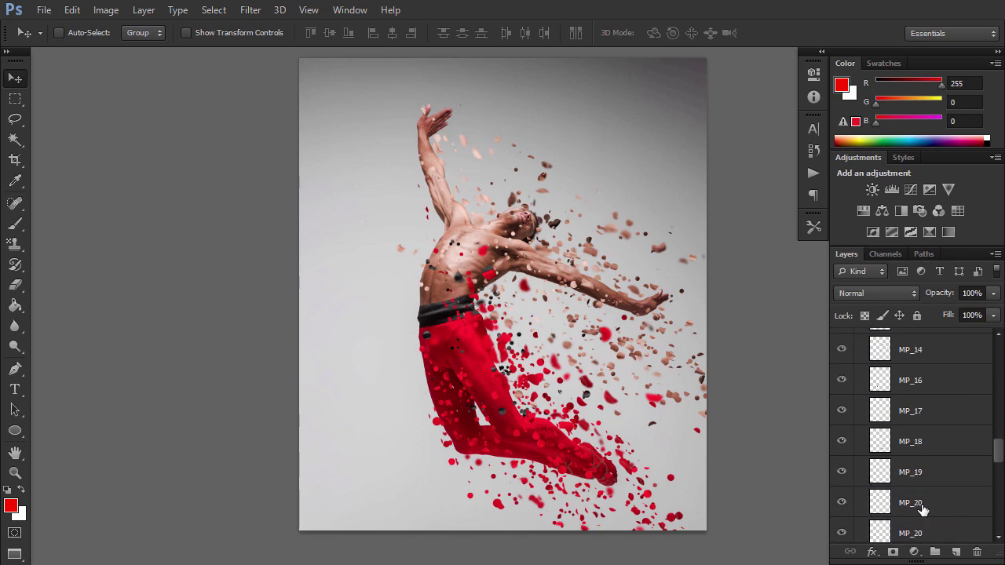
scroll(915, 487, "down", 4)
scroll(926, 424, "up", 6)
Apply Gaussian Blur to a Small Parts layer and move it up out of its group to the BP layers
left_click(861, 447)
left_click(861, 505)
scroll(888, 489, "down", 4)
left_click(908, 466)
key("ctrl+alt+f")
left_click_drag(927, 458, 927, 336)
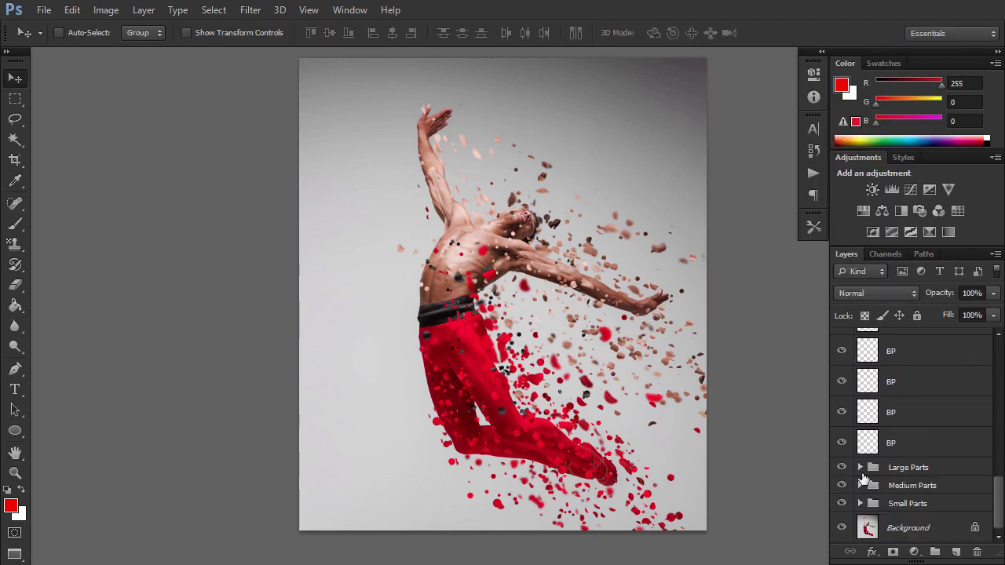
scroll(915, 431, "up", 2)
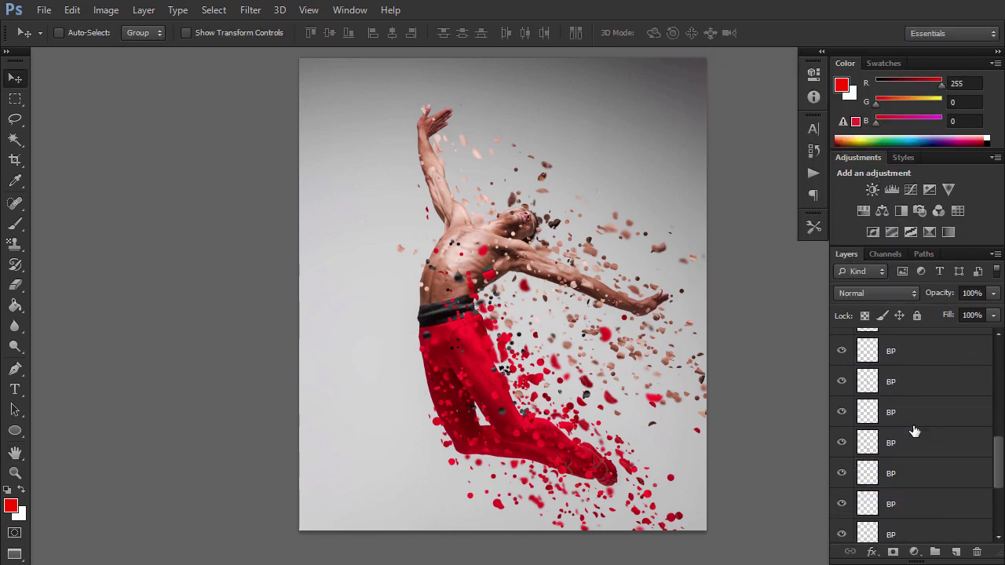
Group all the blurred BP layers into one group named Blurred Parts
scroll(906, 408, "up", 3)
left_click(904, 375, "shift")
key("ctrl+g")
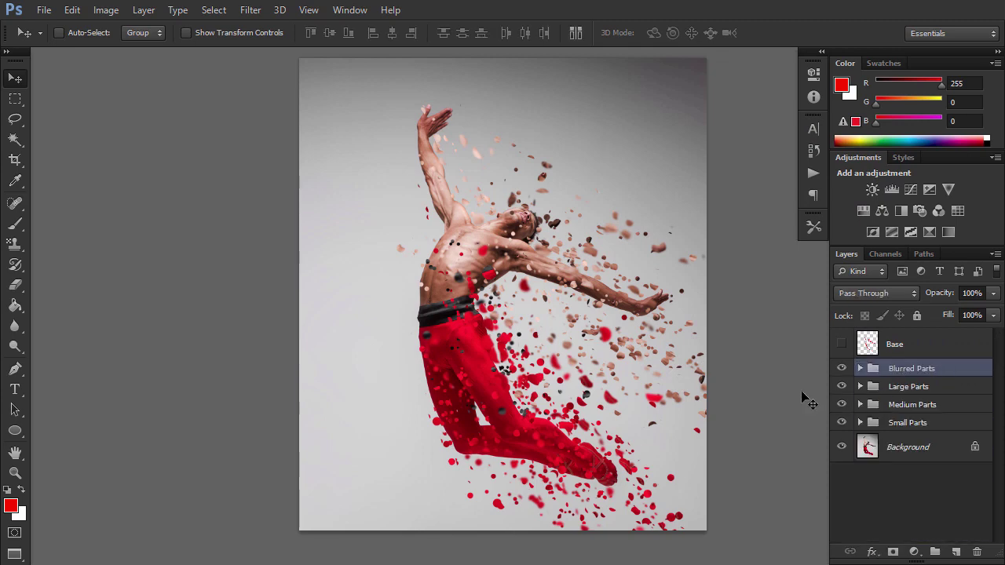
Expand the Blurred Parts group and scale up its topmost BP layer to enlarge the blurred particles
left_click(860, 368)
left_click(881, 395)
key("ctrl+t")
left_click_drag(639, 175, 731, 152)
key("Return")
Check the fourth BP layer by toggling its visibility, then enlarge and reposition its blurred particles
left_click(879, 485)
left_click(841, 484)
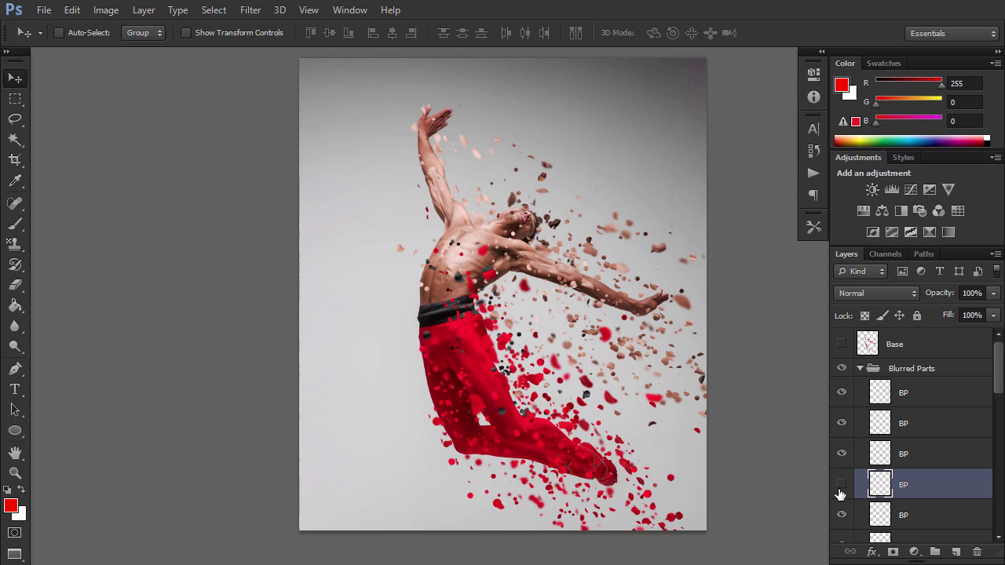
left_click(841, 485)
key("ctrl+t")
left_click_drag(601, 191, 673, 127)
left_click_drag(619, 173, 499, 114)
key("Return")
Scale a BP layer farther down the Blurred Parts group to about 182 percent
scroll(879, 453, "down", 3)
left_click(879, 454)
key("ctrl+t")
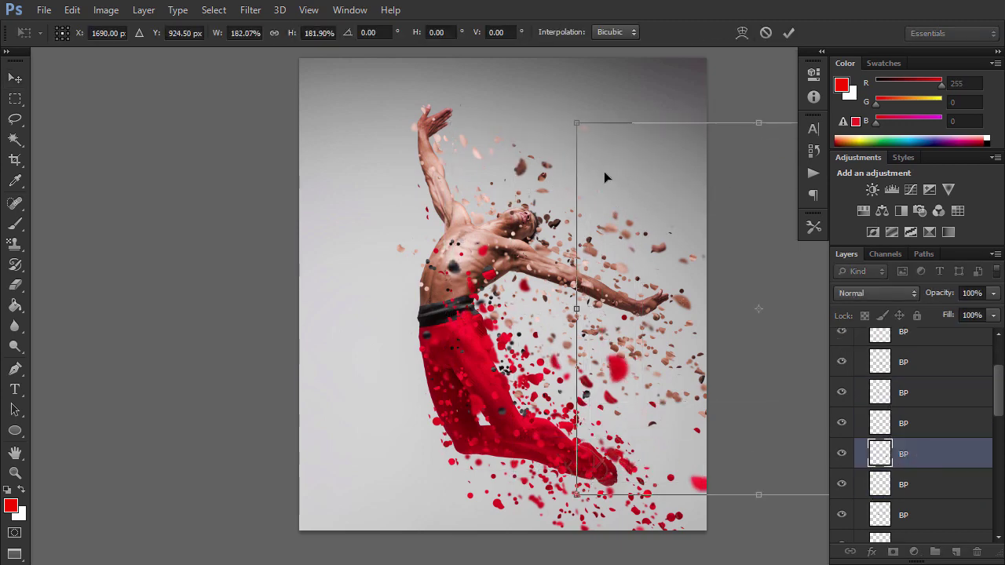
key("Return")
Scale another BP layer farther down the Blurred Parts group to about 140 percent and reposition it slightly
left_click(877, 486)
scroll(888, 500, "down", 3)
left_click(897, 515)
key("ctrl+t")
left_click_drag(570, 328, 627, 241)
left_click_drag(598, 312, 613, 295)
key("Return")
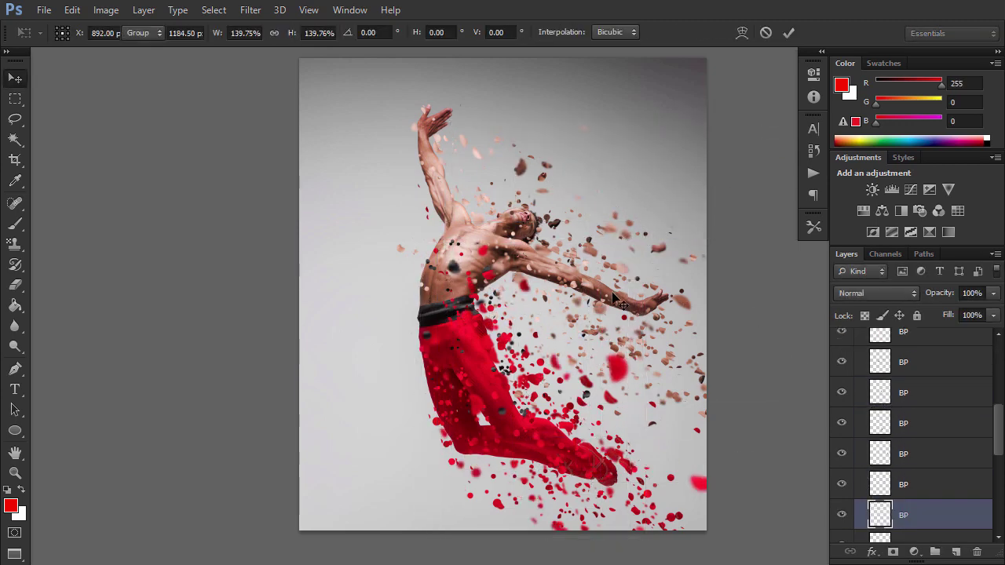
Enlarge the particles of a BP layer near the end of the Blurred Parts group with Free Transform
scroll(903, 404, "down", 3)
left_click(903, 484)
key("ctrl+t")
left_click_drag(626, 236, 651, 202)
key("Return")
key("t")
scroll(911, 448, "down", 2)
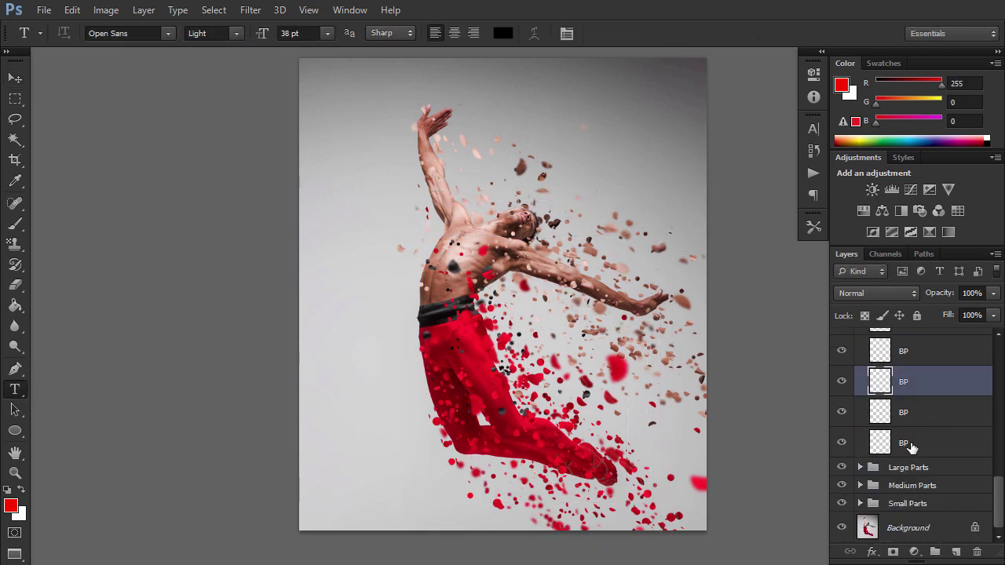
left_click(911, 443)
key("ctrl+t")
left_click_drag(631, 259, 545, 232)
key("Escape")
Collapse the Blurred Parts group, expand Medium Parts and activate the Eraser tool on its first layer, MP_1
scroll(860, 373, "up", 5)
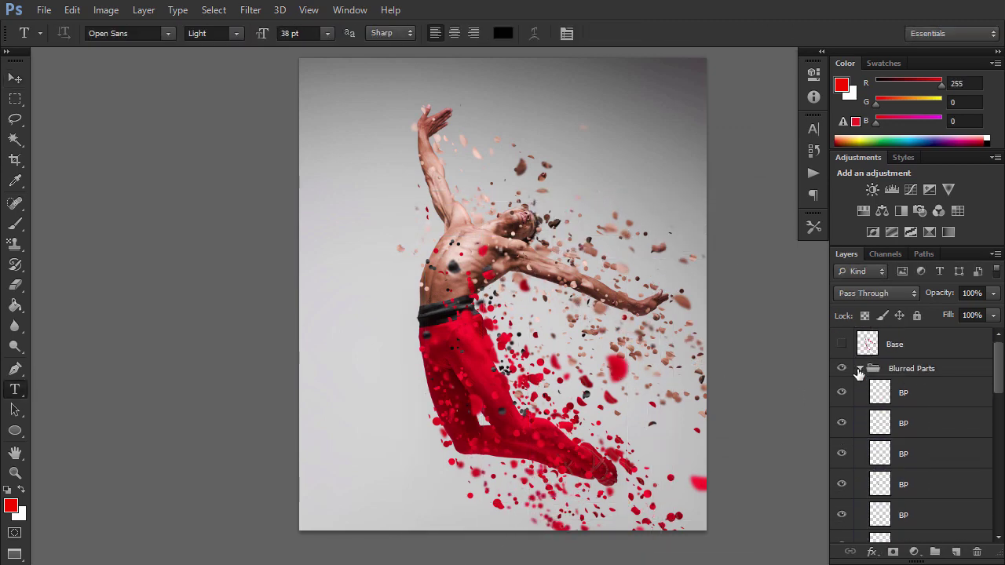
left_click(859, 369)
key("v")
left_click(860, 404)
scroll(902, 426, "down", 2)
left_click(860, 343)
left_click(887, 367)
key("e")
Check the Medium Parts layers one by one and hide surplus ones, including MP_6, MP_7, MP_21 and MP_32
left_click(880, 429)
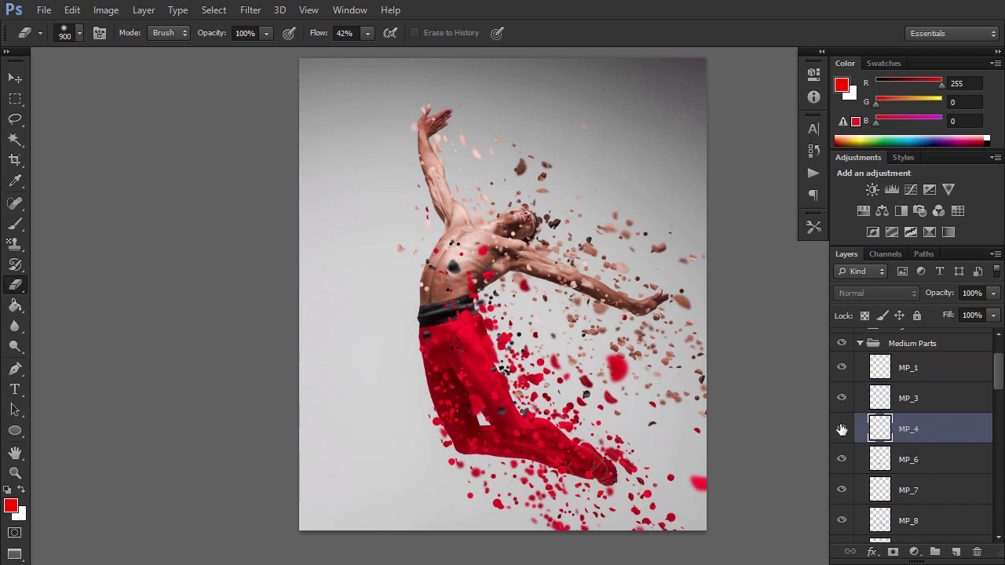
left_click(842, 428)
left_click(879, 459)
left_click(840, 460)
scroll(843, 439, "down", 1)
left_click(842, 399)
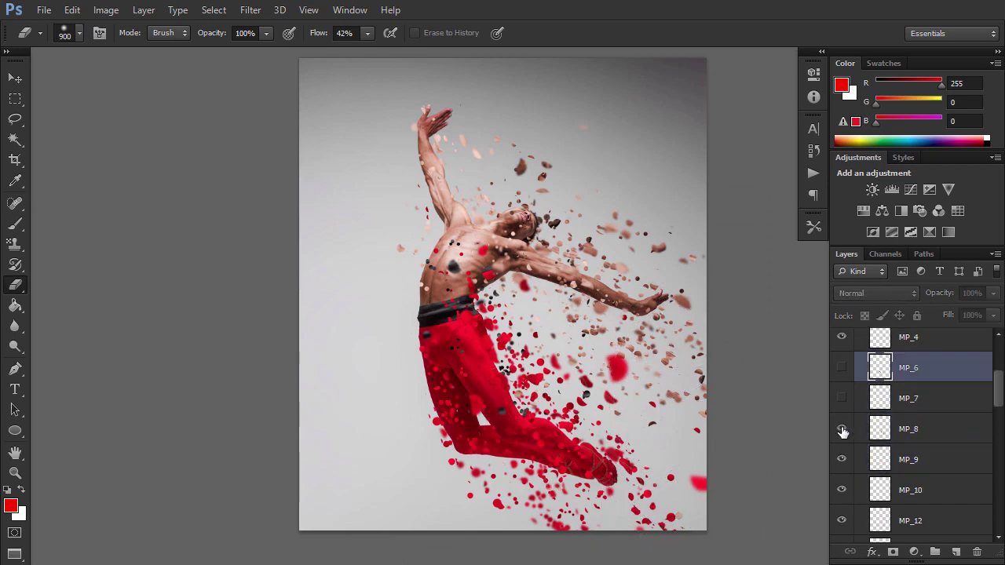
left_click(841, 428)
scroll(841, 428, "down", 1)
left_click(841, 429)
left_click(842, 460)
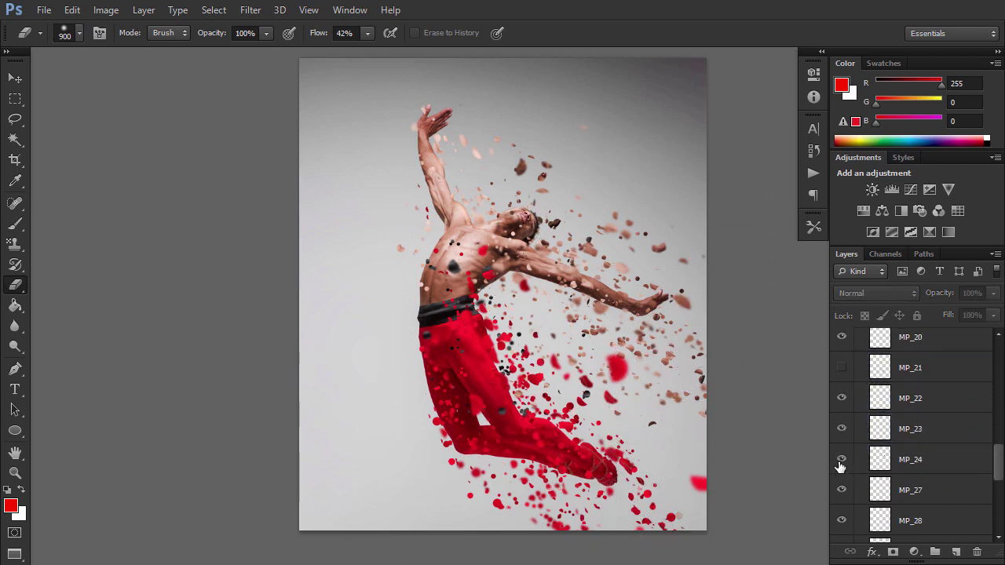
left_click(841, 464)
scroll(840, 475, "down", 8)
Rotate layer MP_36 by about -18.8 degrees and move it about 185 px horizontally away from the dancer's body
left_click(871, 477)
key("ctrl+t")
left_click_drag(651, 328, 689, 336)
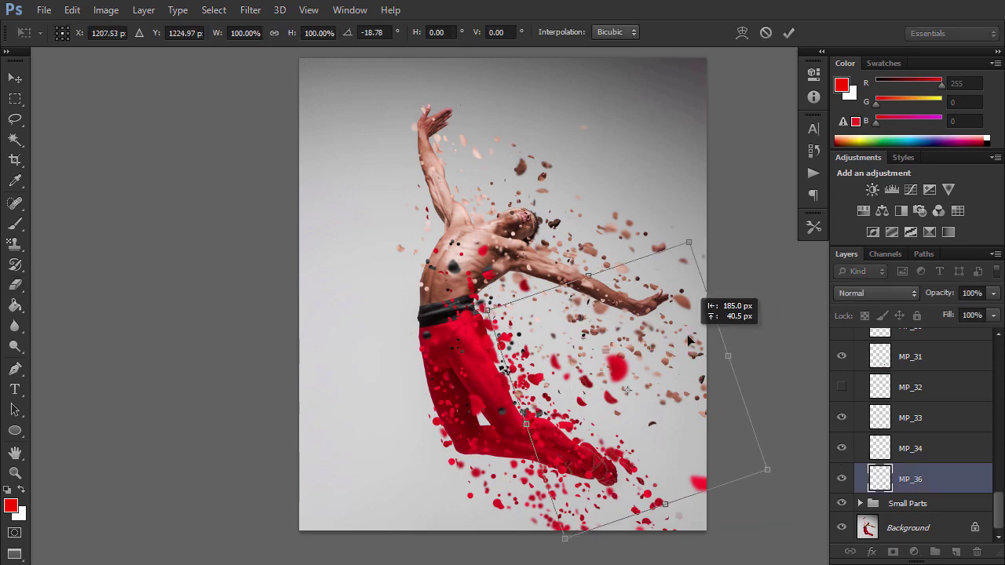
key("Return")
Reduce the eraser size to 600, collapse the Medium Parts group and expand Small Parts
scroll(842, 403, "up", 1)
left_click(879, 477)
key("bracketleft")
key("bracketleft")
key("bracketleft")
scroll(896, 387, "up", 5)
scroll(896, 387, "up", 3)
left_click(860, 424)
left_click(861, 448)
scroll(842, 442, "down", 1)
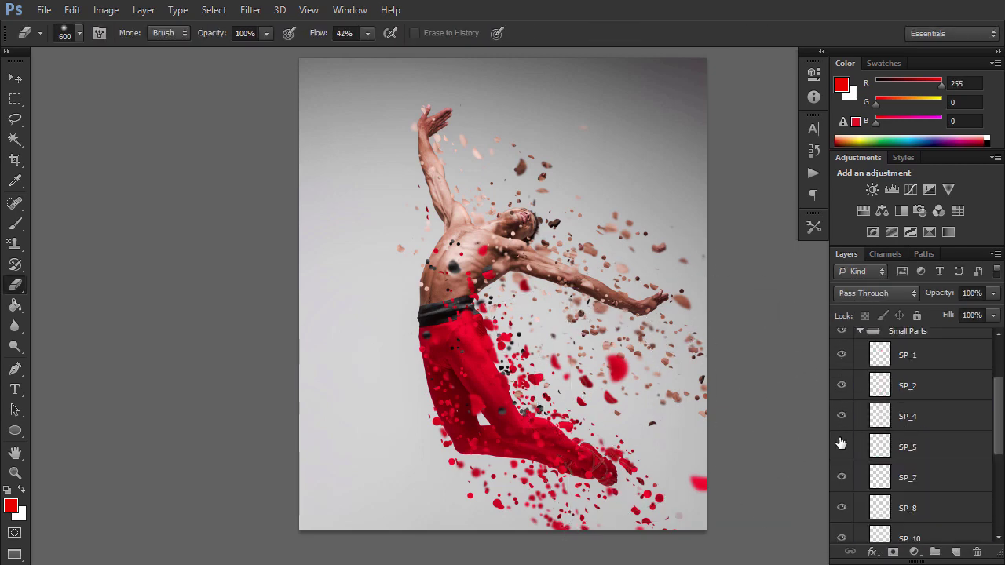
Erase excess dots over the dancer on layers SP_5, SP_7, SP_8 and SP_10, using eraser sizes of 600 and 700
left_click(879, 445)
scroll(871, 439, "down", 1)
left_click(879, 386)
key("bracketright")
left_click(879, 416)
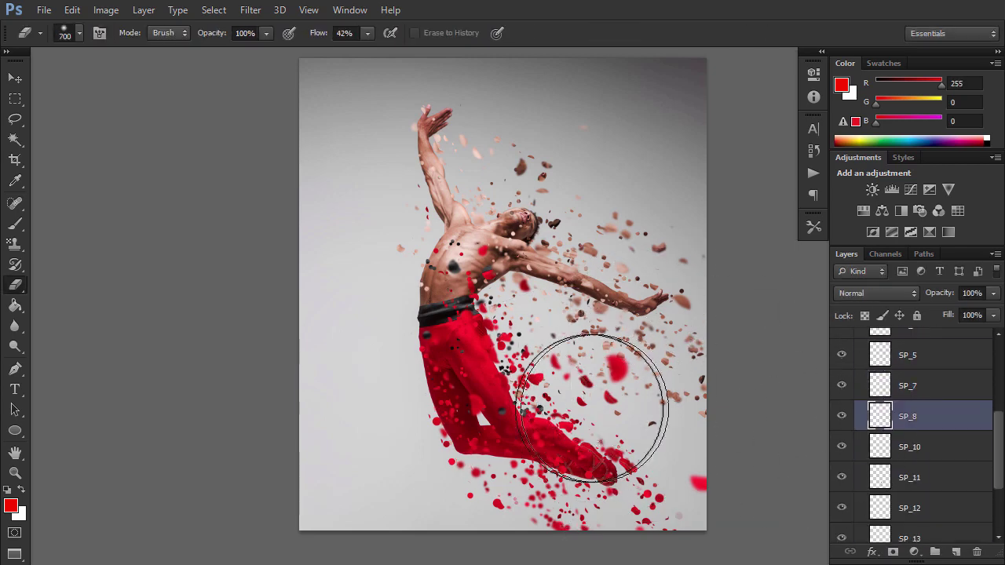
left_click(879, 446)
key("bracketleft")
Hide layer SP_11, switch to the Move tool and collapse the Small Parts group
scroll(856, 433, "down", 1)
left_click(842, 416)
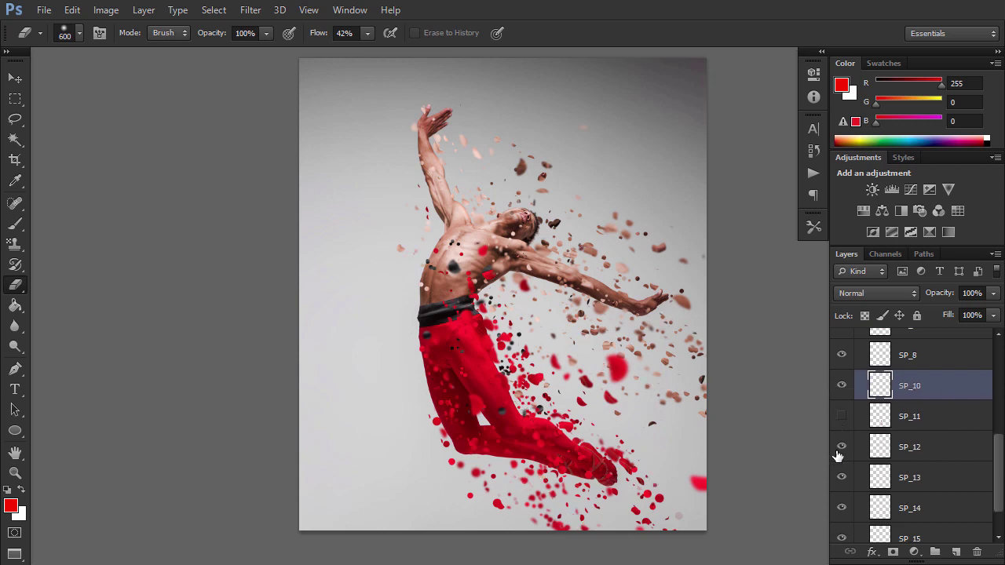
scroll(838, 452, "down", 2)
left_click(860, 436)
key("v")
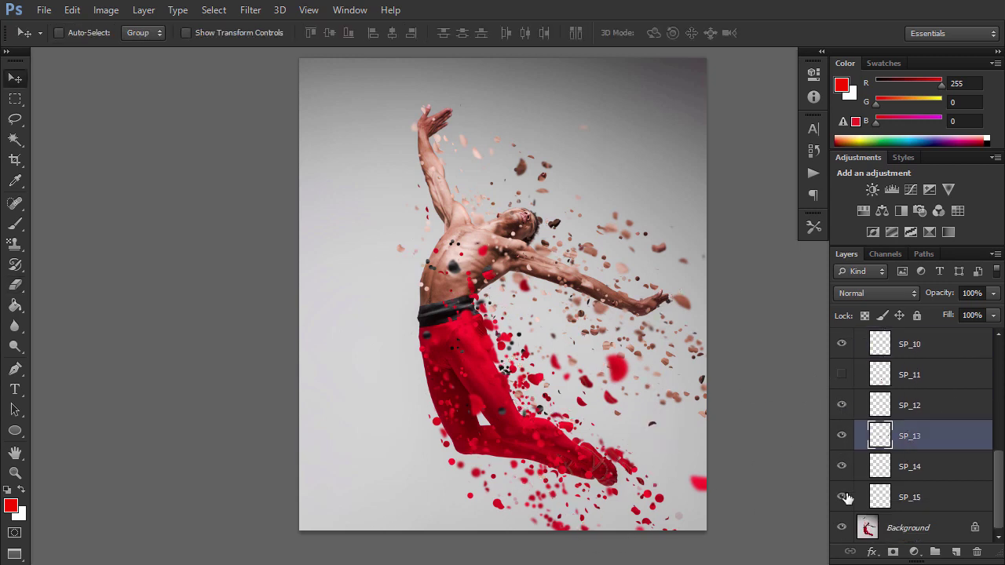
scroll(861, 499, "up", 10)
left_click(859, 422)
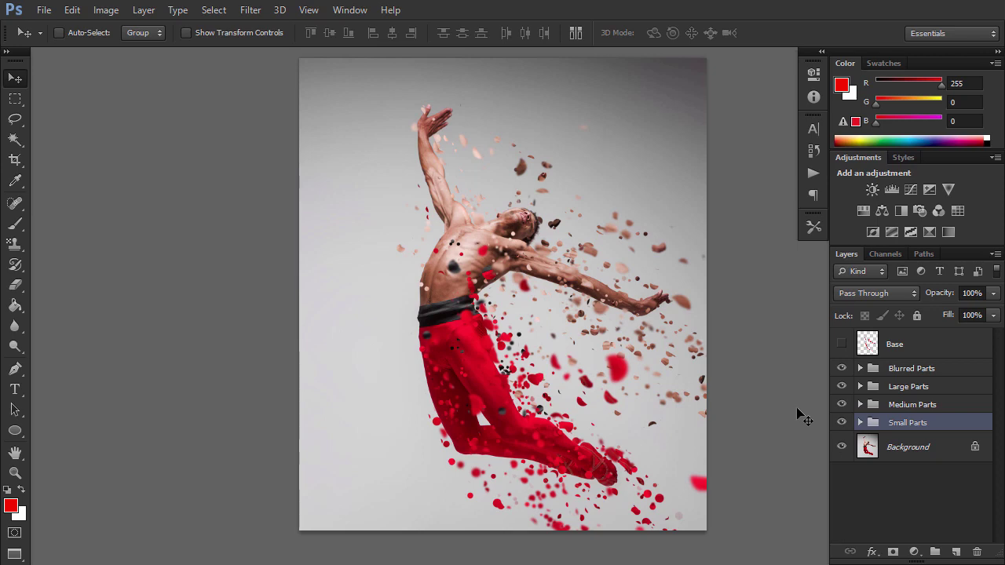
Hide the Background layer and stamp all visible particles into a new layer above the Blurred Parts group
left_click(841, 446)
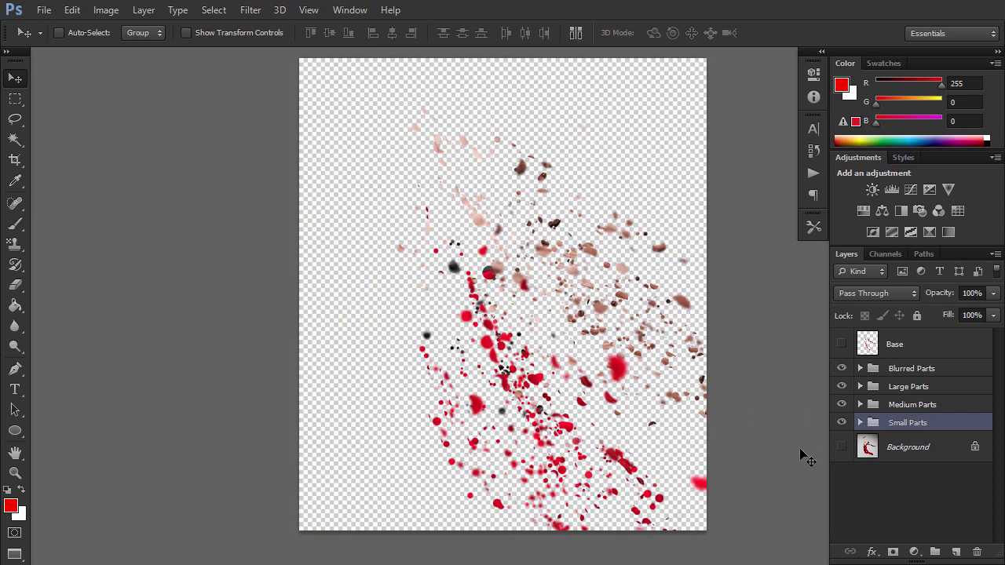
left_click(913, 369)
key("ctrl+shift+alt+e")
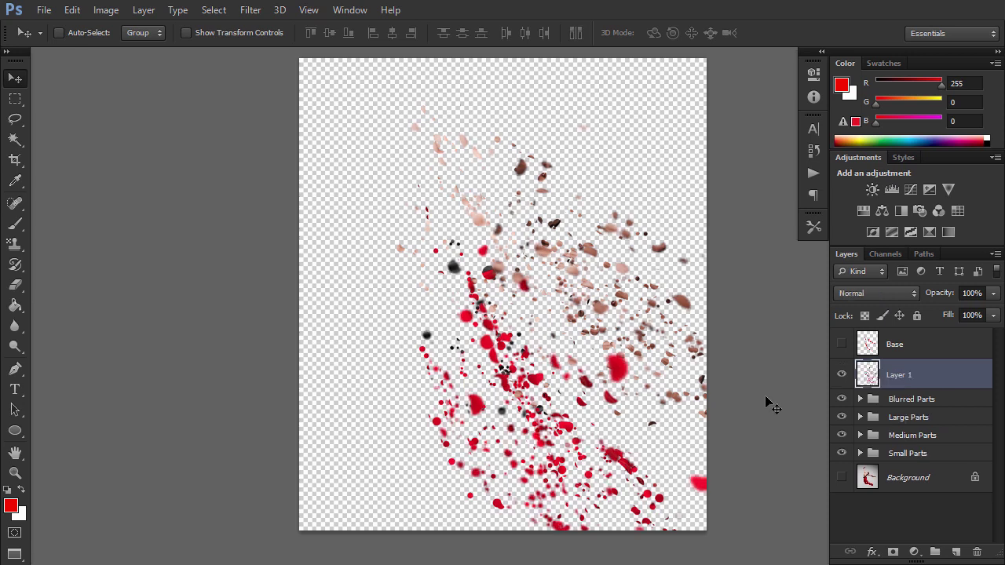
Set Layer 1 to Screen blending and apply a Gaussian Blur with a 32-pixel radius to it
left_click(869, 295)
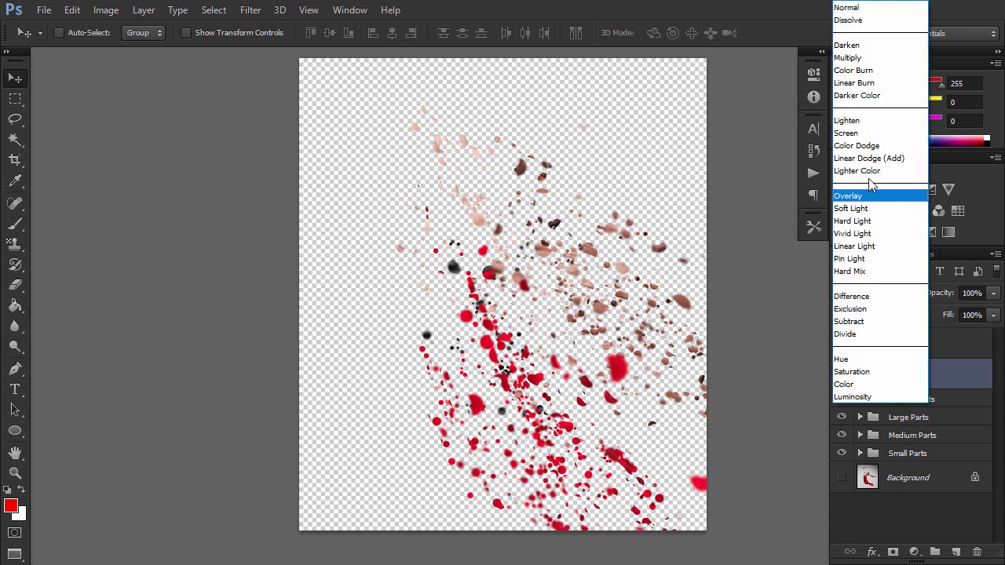
left_click(848, 132)
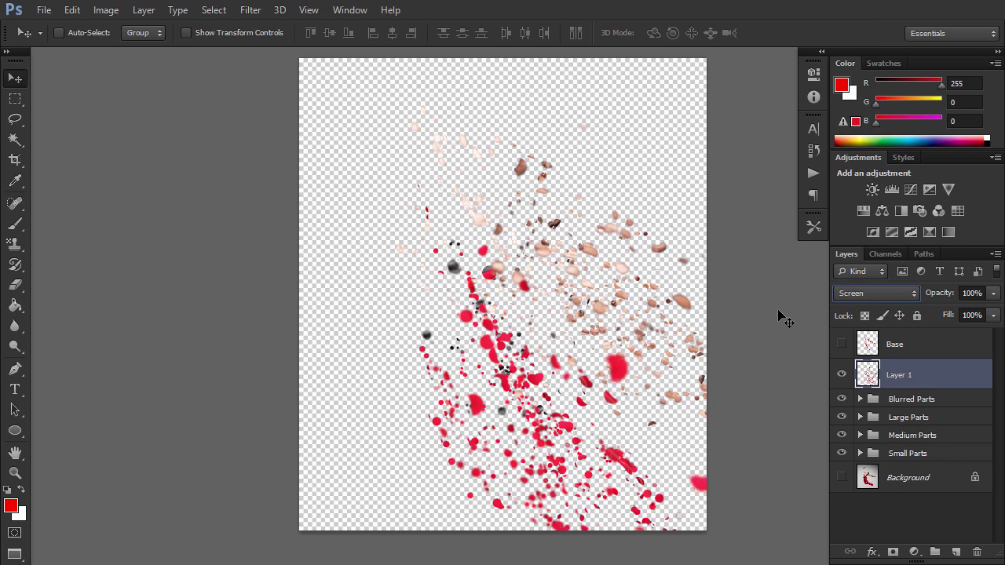
left_click(251, 9)
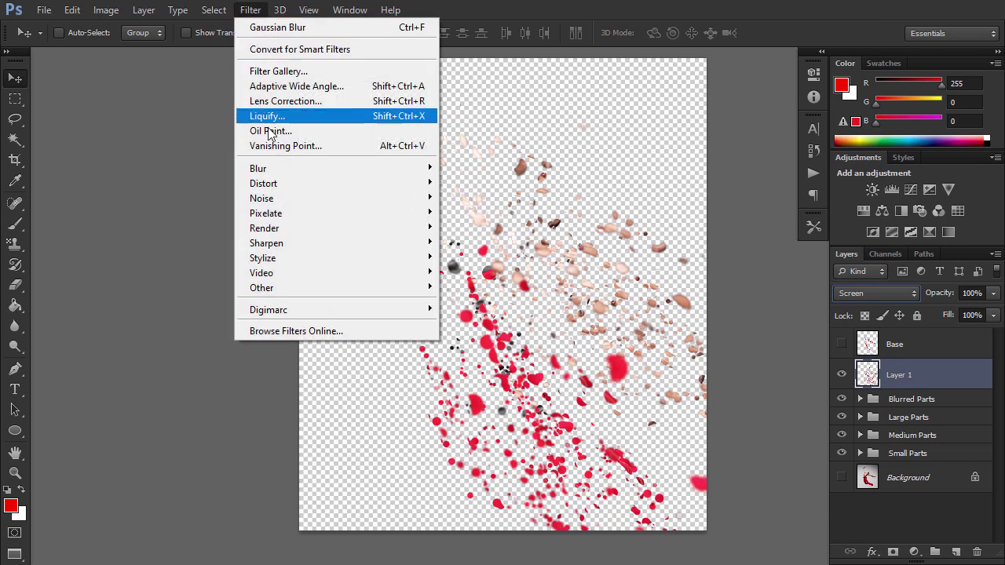
mouse_move(424, 168)
left_click(482, 279)
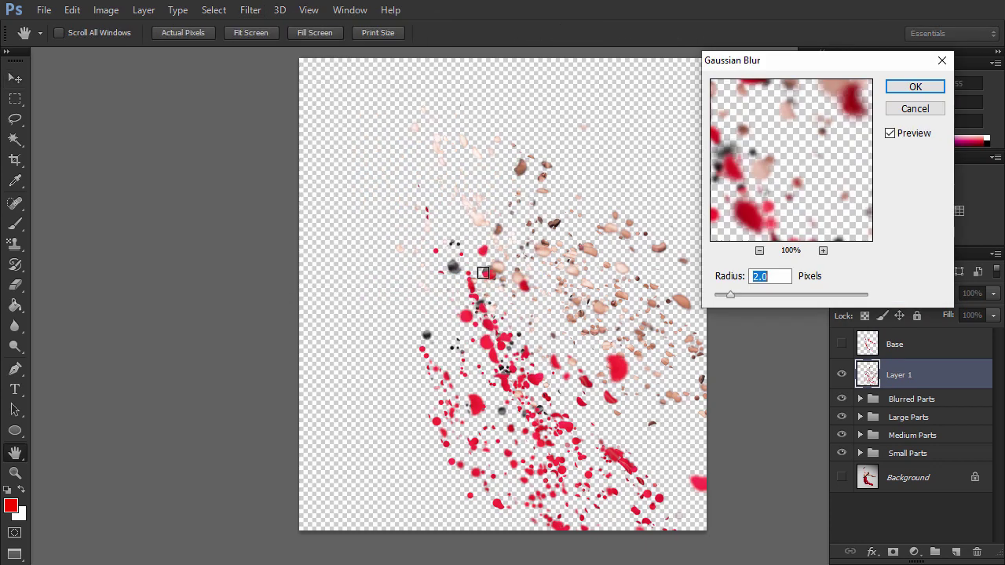
left_click_drag(769, 294, 788, 295)
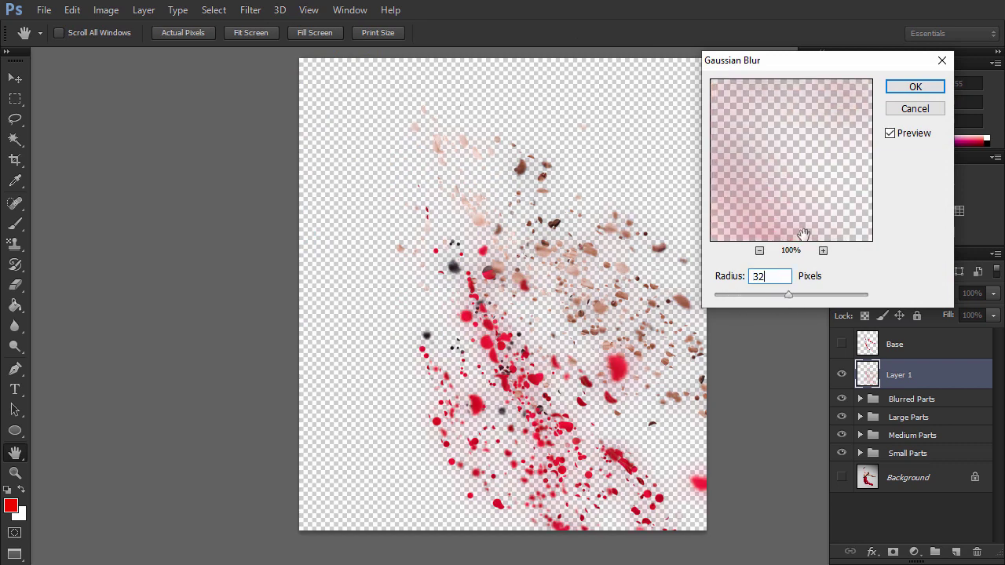
left_click(915, 88)
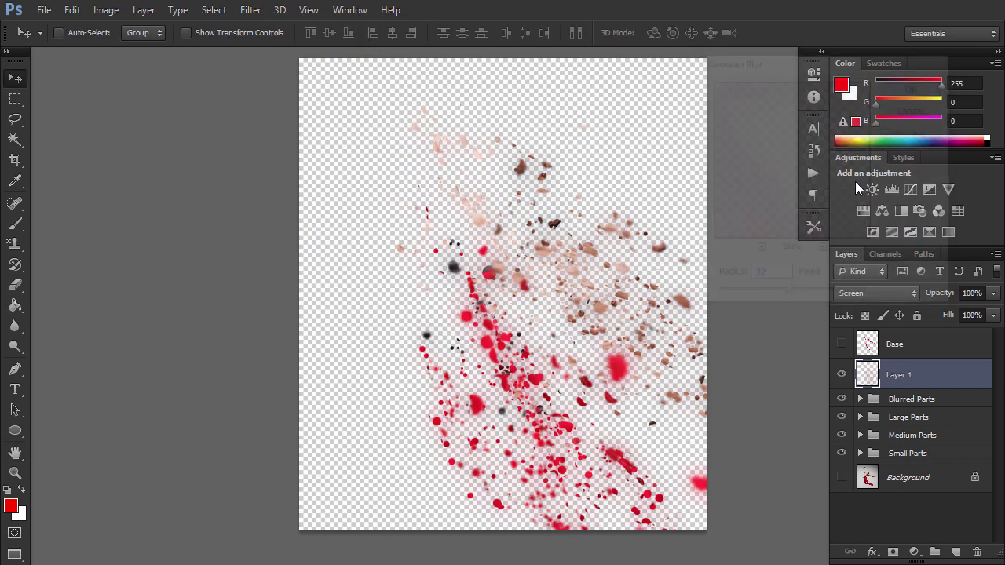
Stamp the visible particles into another new layer and apply Motion Blur at -35 degrees with a 98-pixel distance
key("ctrl+shift+alt+e")
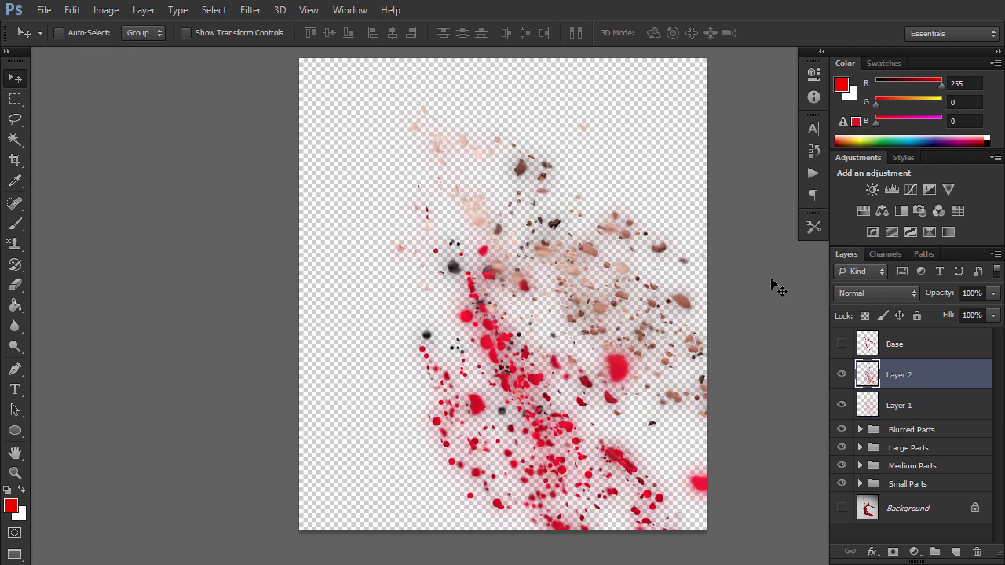
left_click(252, 15)
mouse_move(259, 168)
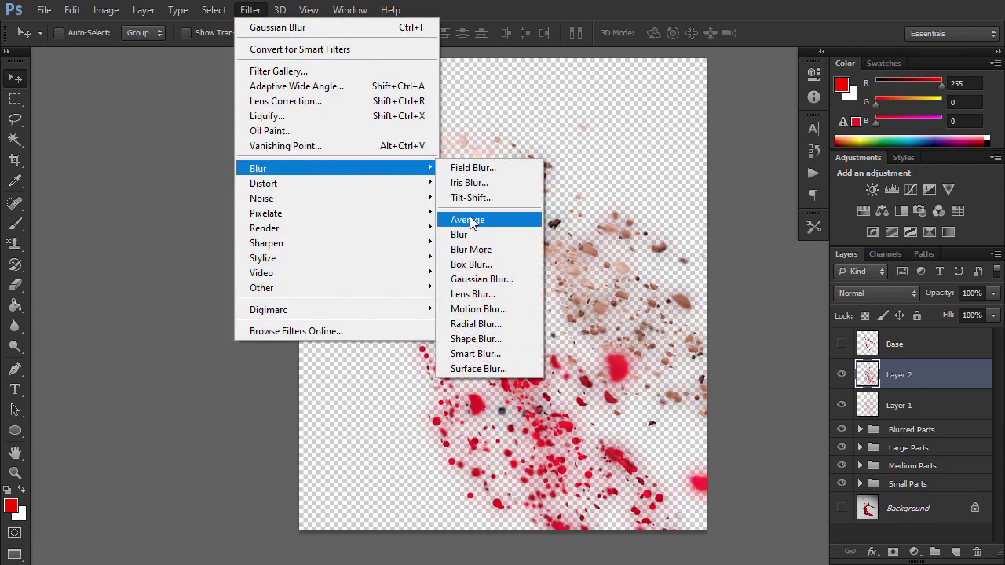
left_click(475, 309)
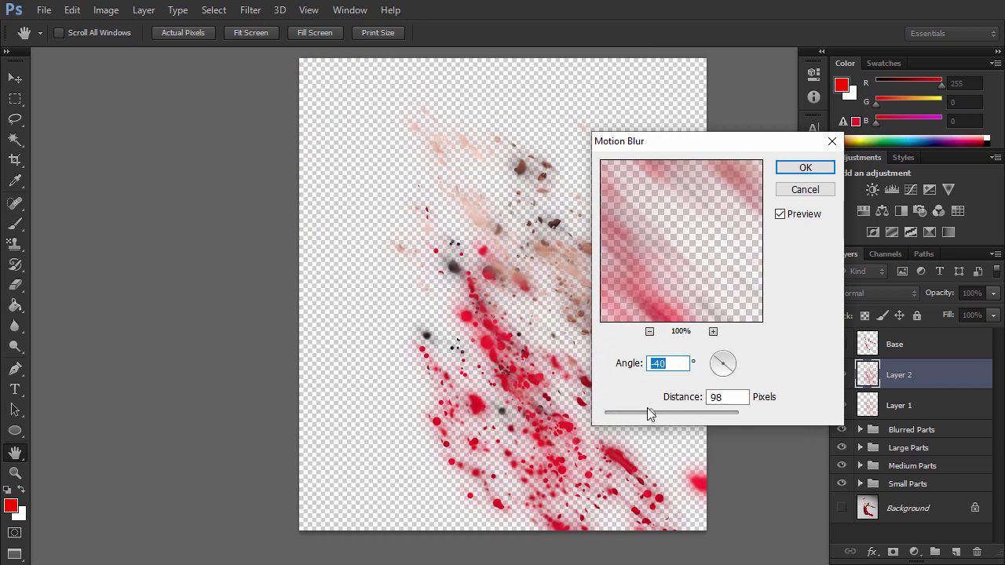
left_click_drag(734, 370, 734, 371)
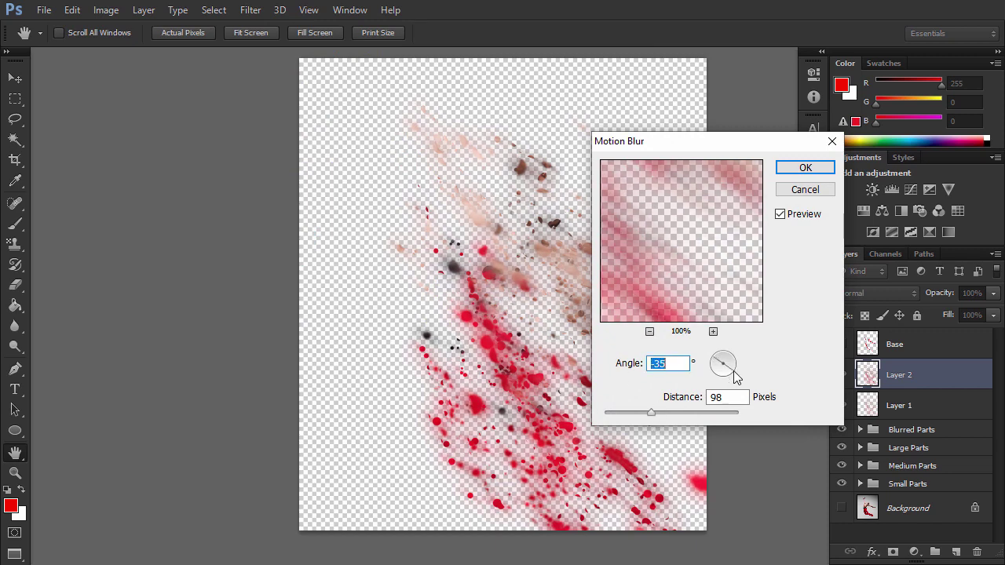
left_click(795, 168)
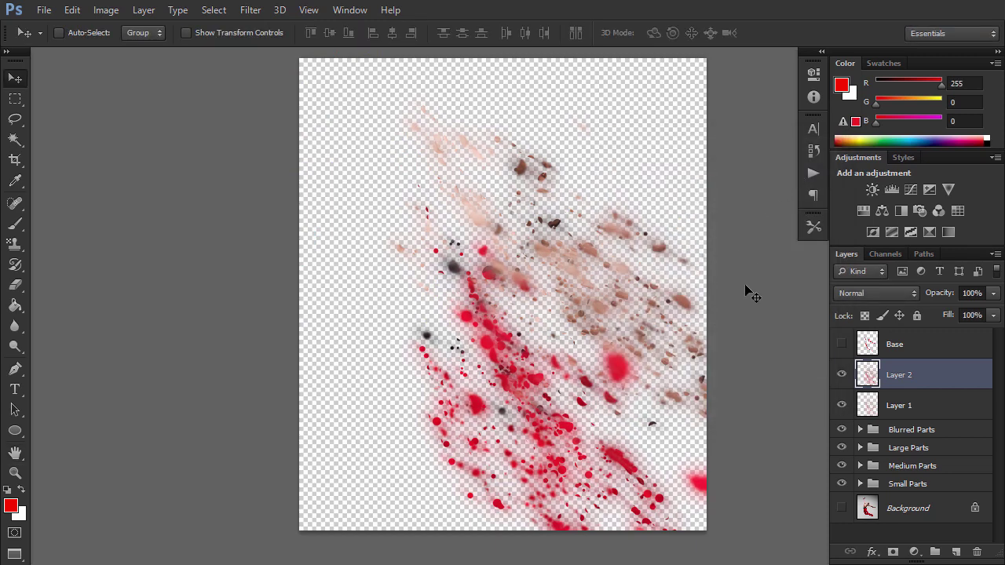
Apply the Wave distortion to Layer 2 with 5 sine generators, a wavelength of 10 to 661 and Repeat Edge Pixels
left_click(251, 10)
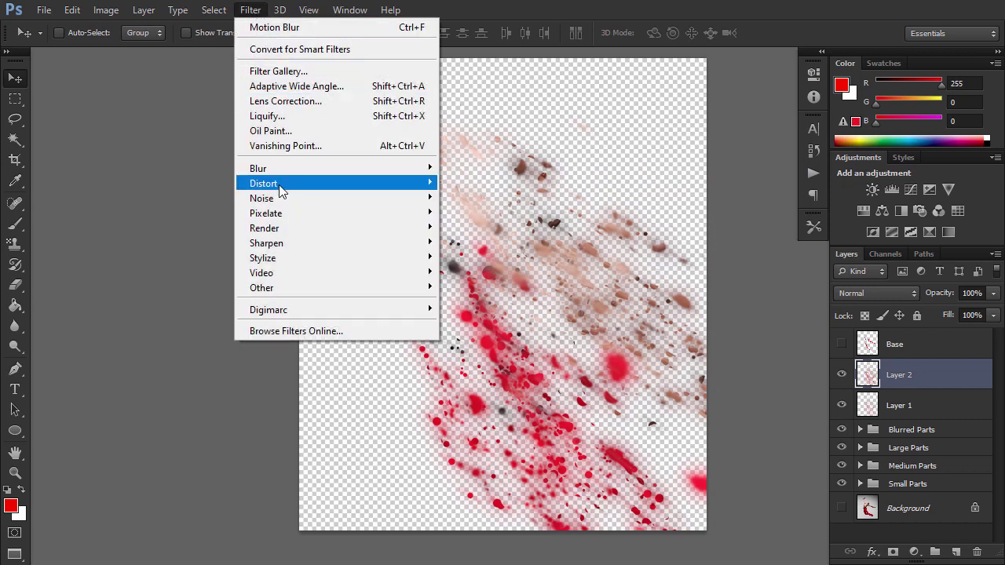
mouse_move(323, 187)
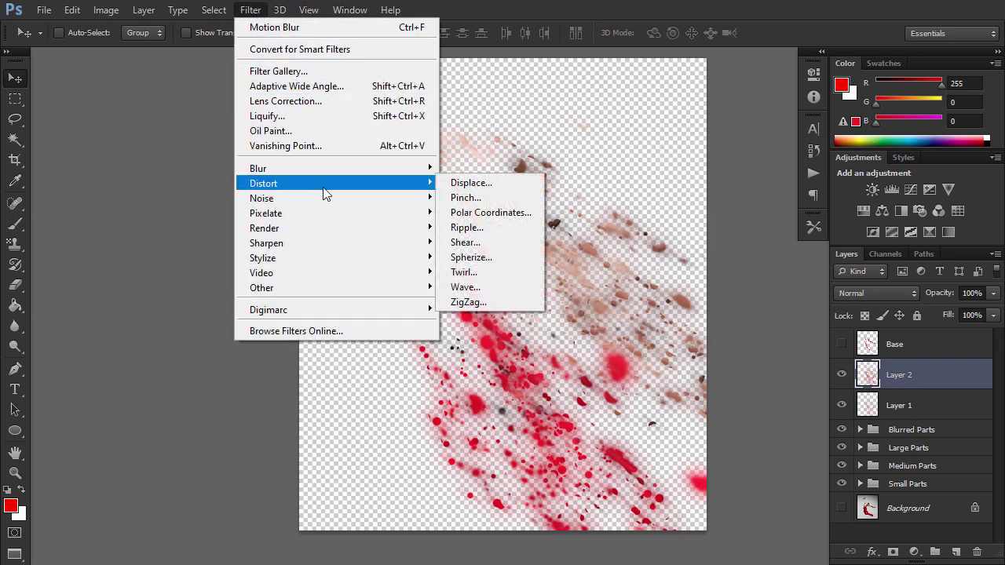
left_click(469, 287)
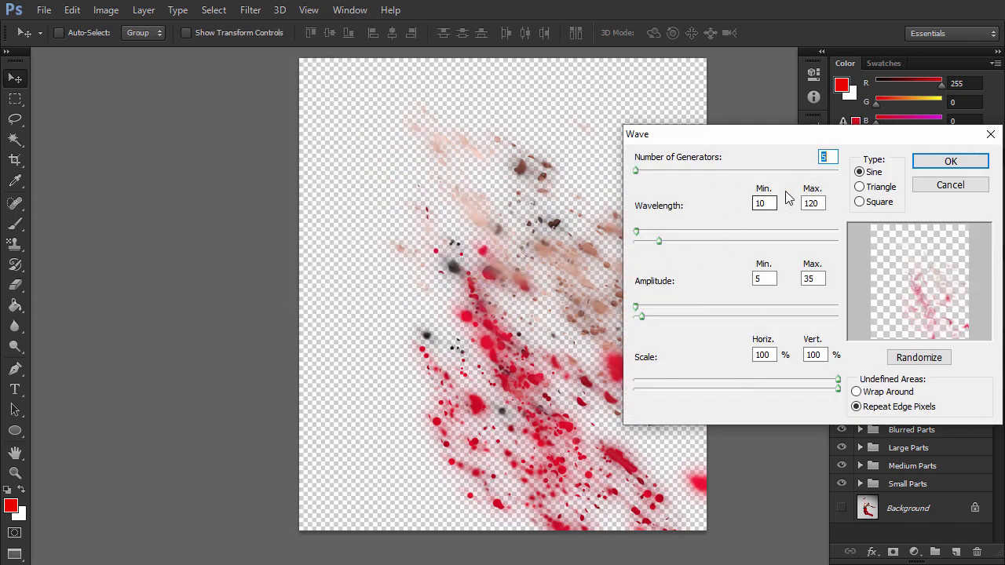
double_click(809, 276)
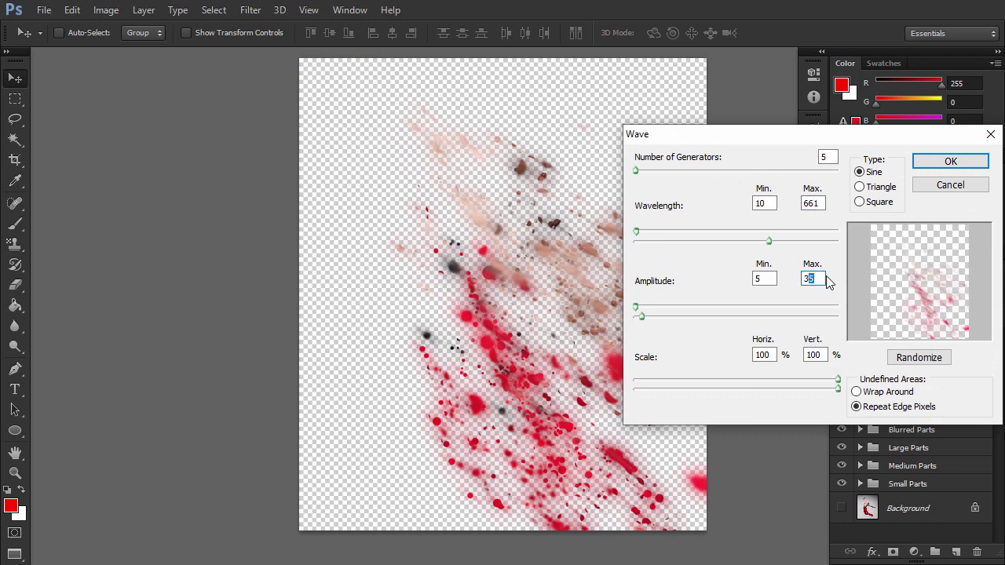
left_click(945, 162)
Delete Layer 1 and hide Layer 2, leaving the Blurred Parts group selected
right_click(931, 401)
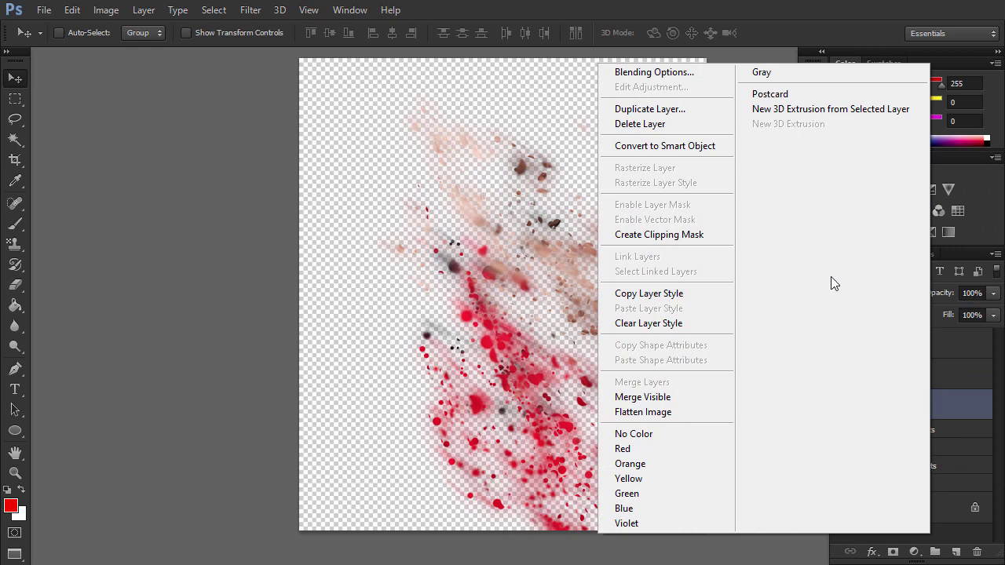
left_click(675, 124)
left_click(889, 382)
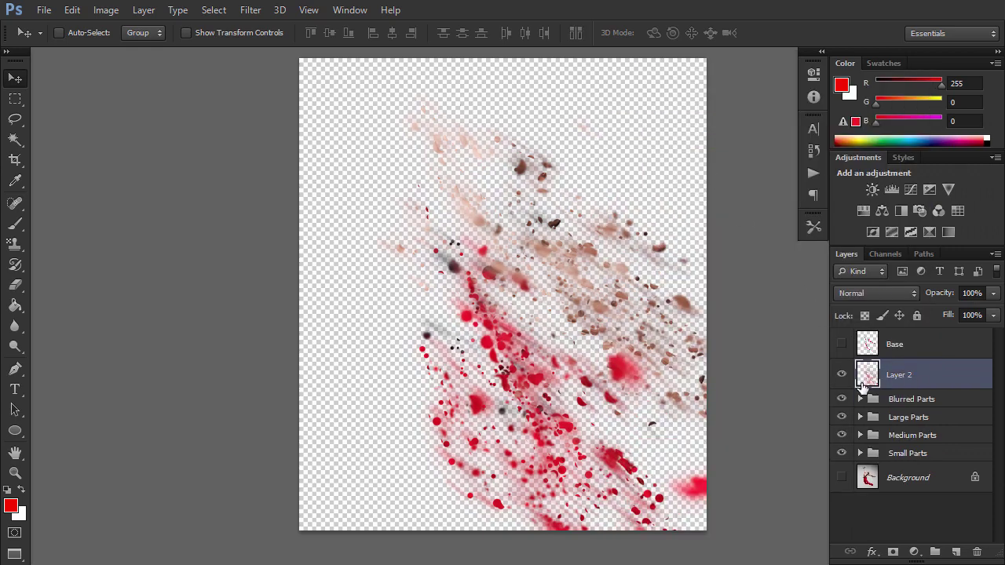
left_click(842, 375)
left_click(899, 401)
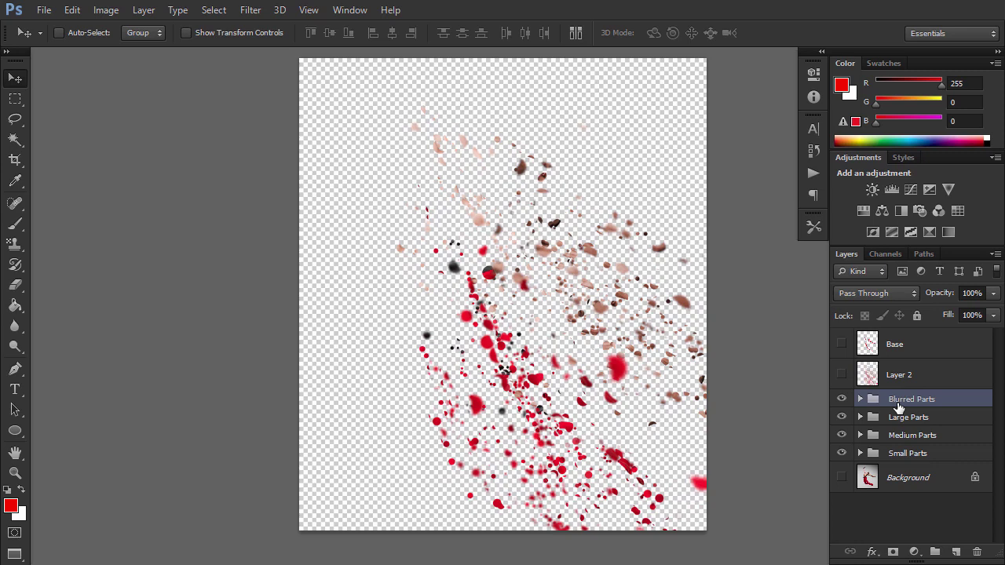
Stamp the visible particles into a new layer, load its shapes as a selection and clear them from the shown Layer 2
key("ctrl+shift+alt+e")
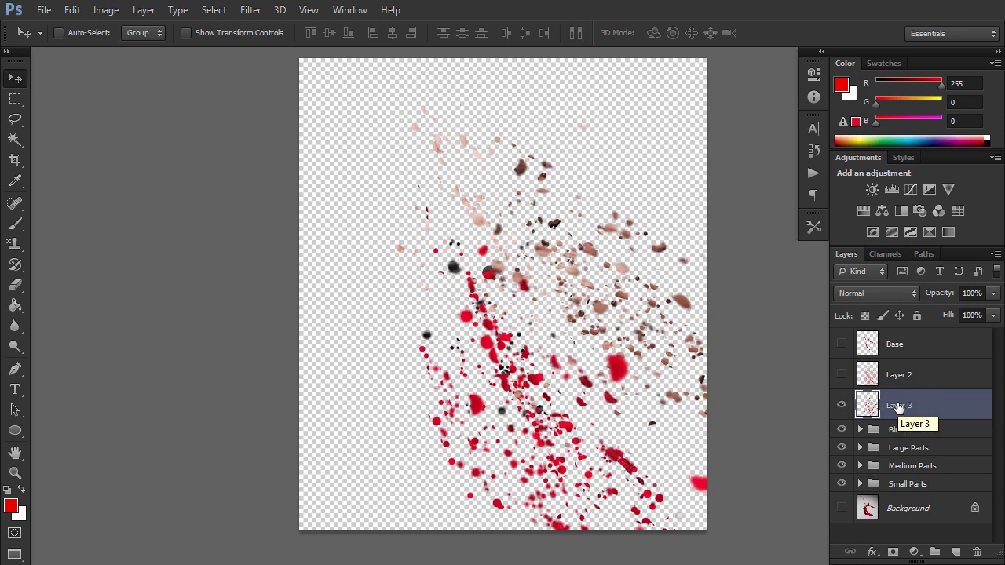
left_click(844, 374)
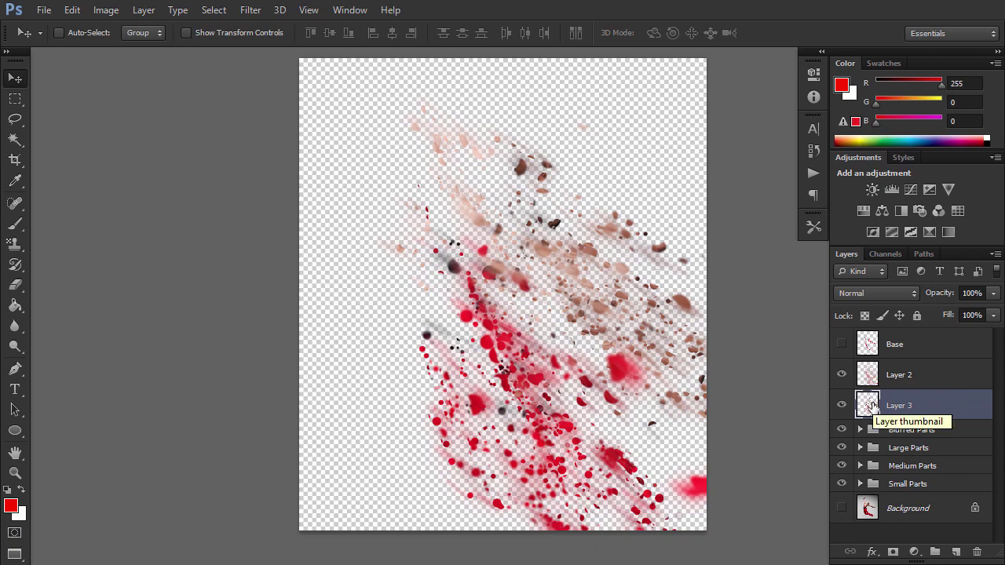
left_click(870, 405, "ctrl")
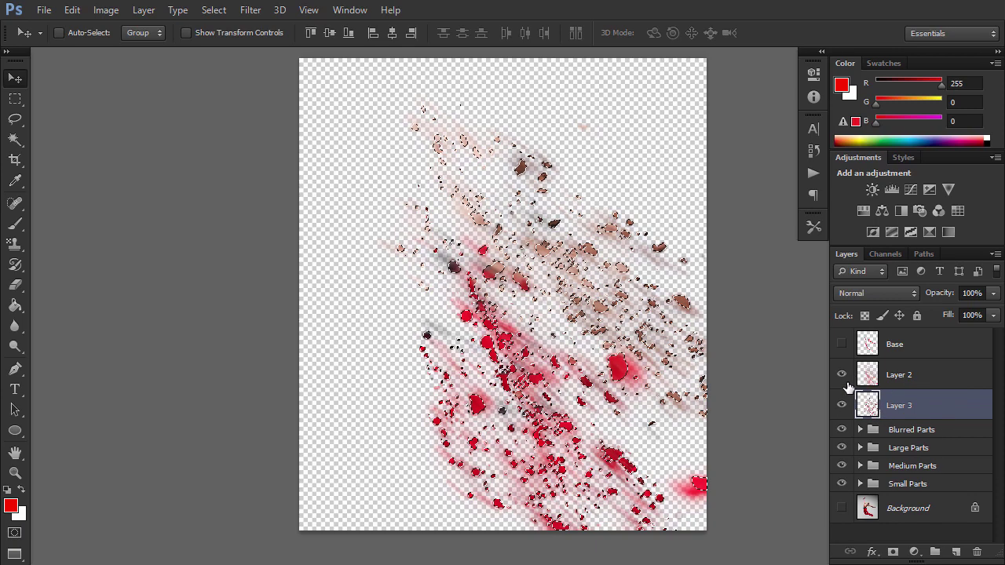
left_click(902, 378)
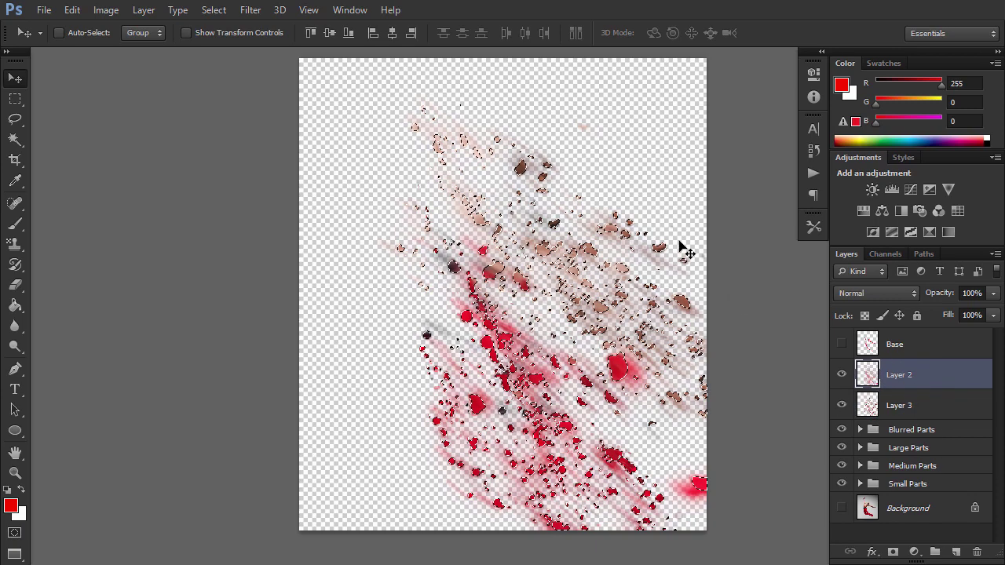
left_click(349, 33)
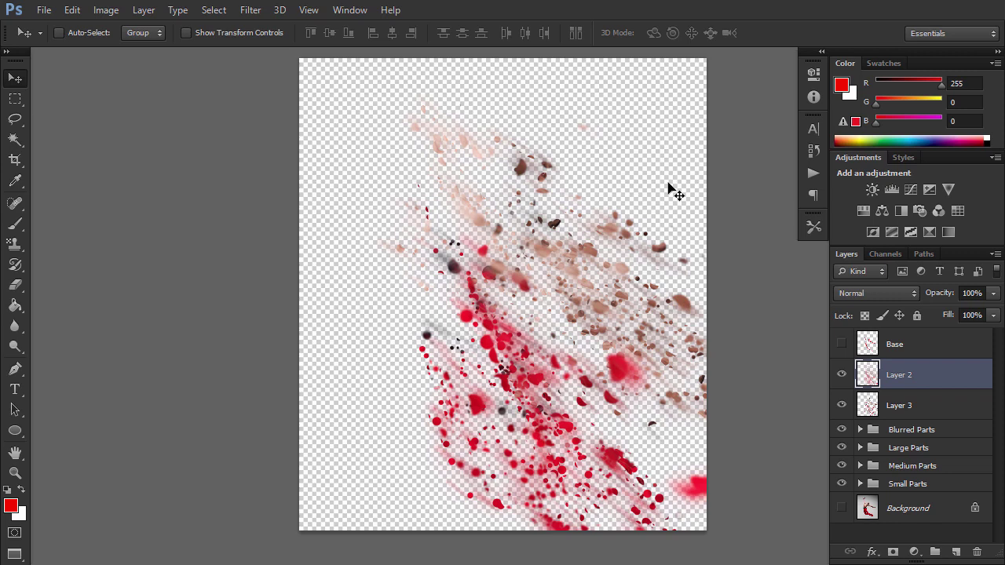
Delete the temporary Layer 3 and show the Background photo behind the particles
right_click(924, 405)
left_click(660, 124)
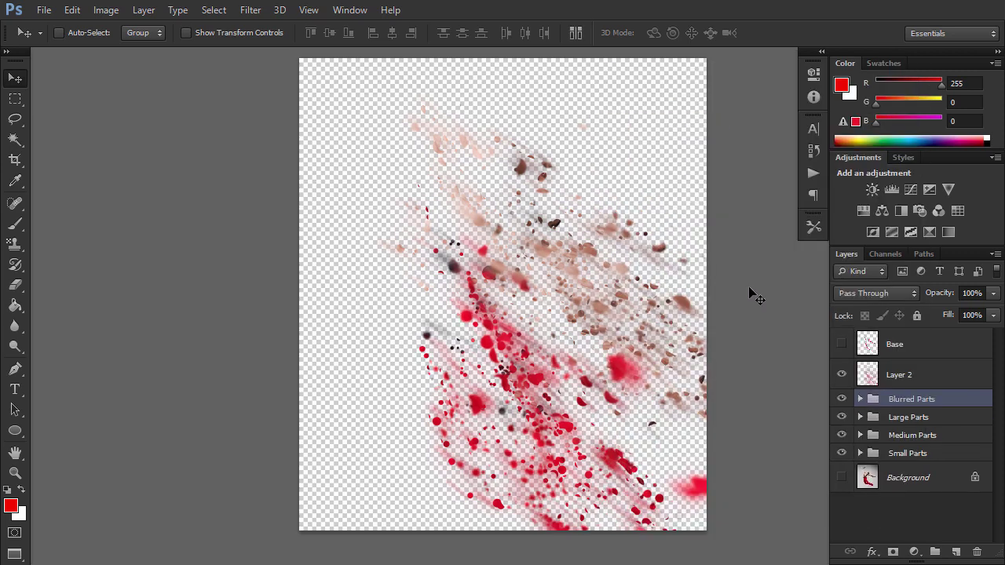
left_click(843, 478)
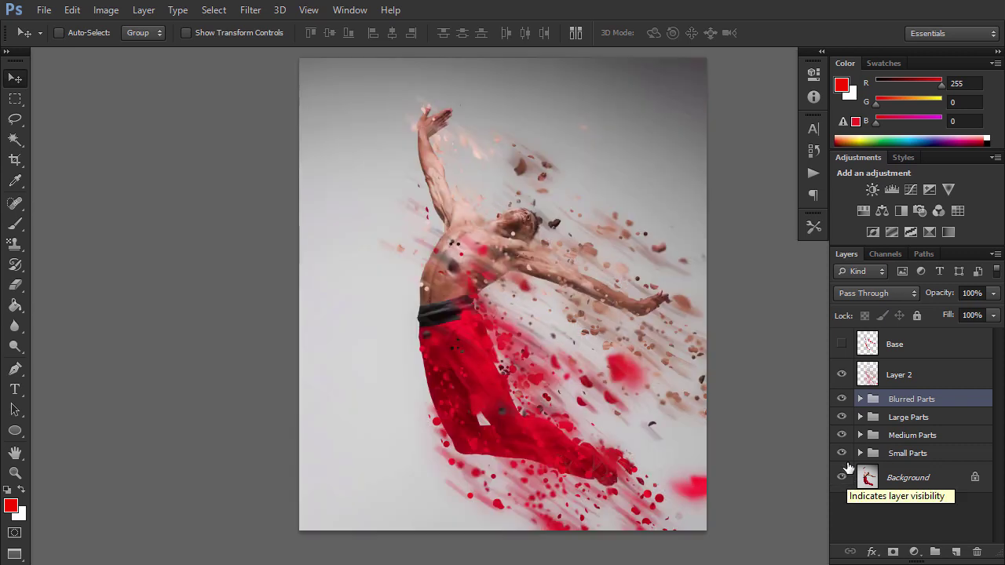
Move Layer 2 directly above the Background layer and rename it Parts Motion
left_click_drag(914, 376, 919, 452)
double_click(901, 447)
type("Parts")
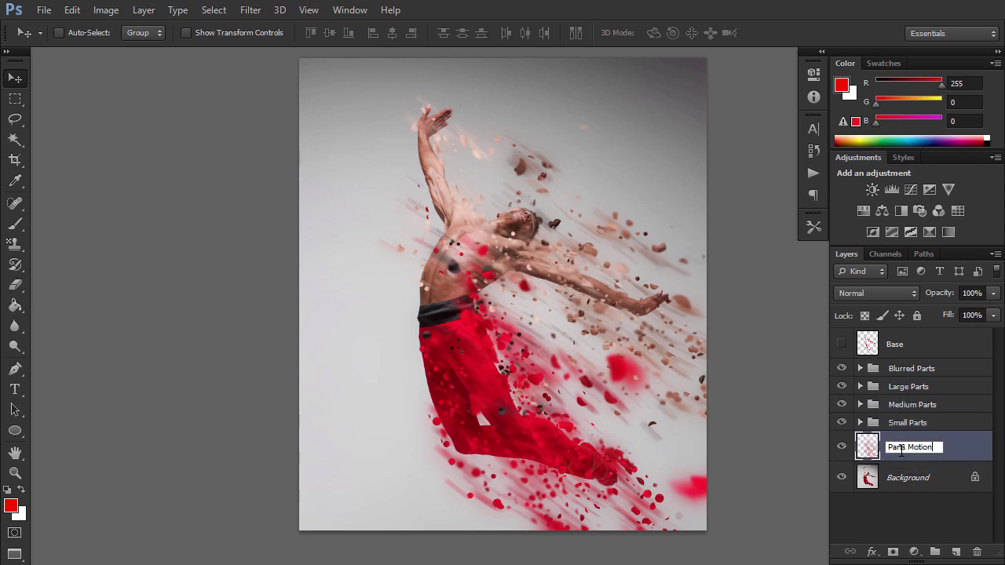
type(" Motion")
key("Return")
Lower the opacity of the Parts Motion layer to 26%
left_click(992, 292)
left_click_drag(990, 312, 934, 313)
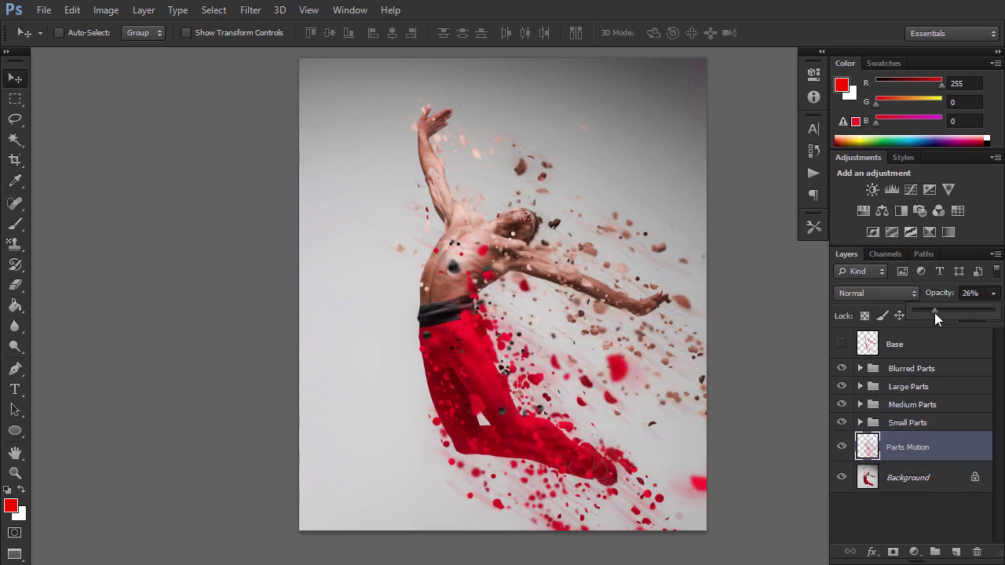
left_click(941, 444)
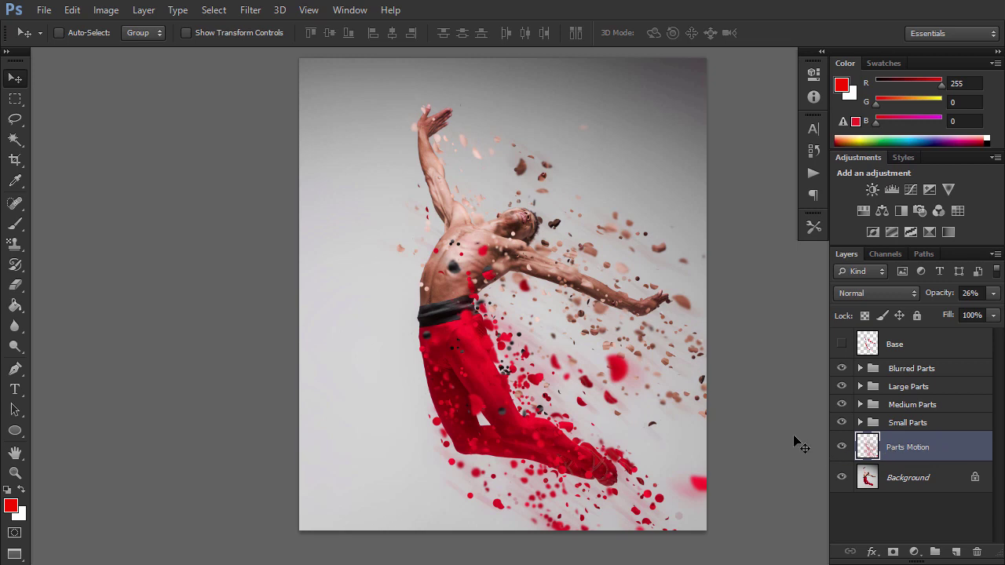
Reset the colors to black and white and add a Gradient Map above the Blurred Parts group, named Parts Contrast
key("d")
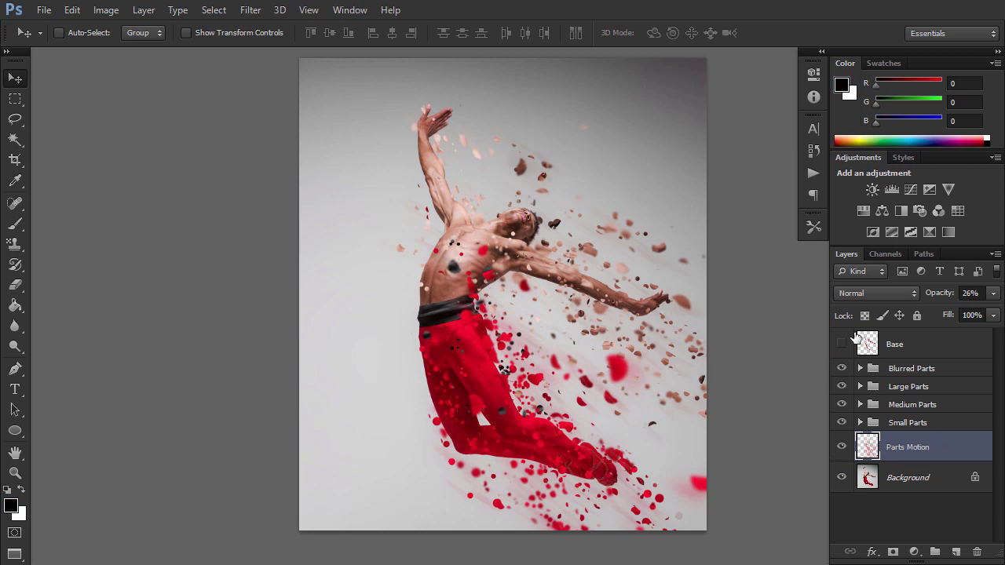
left_click(887, 368)
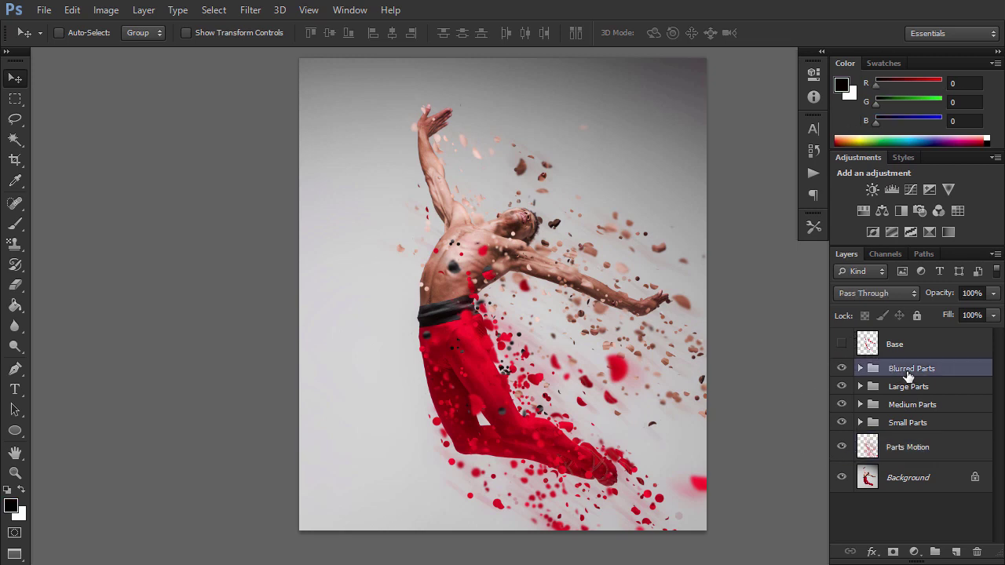
left_click(947, 232)
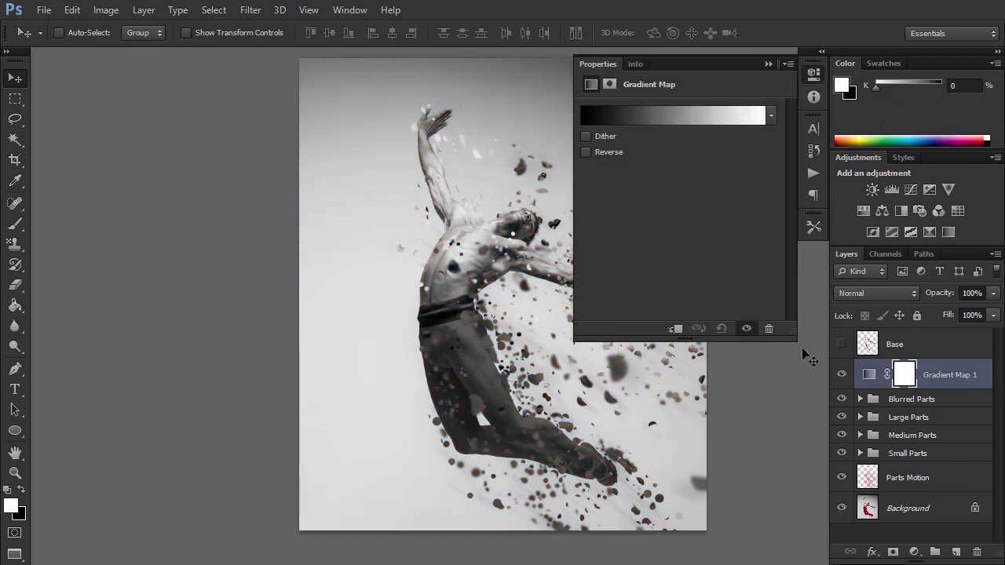
double_click(934, 375)
type("Parts Contrast")
key("Return")
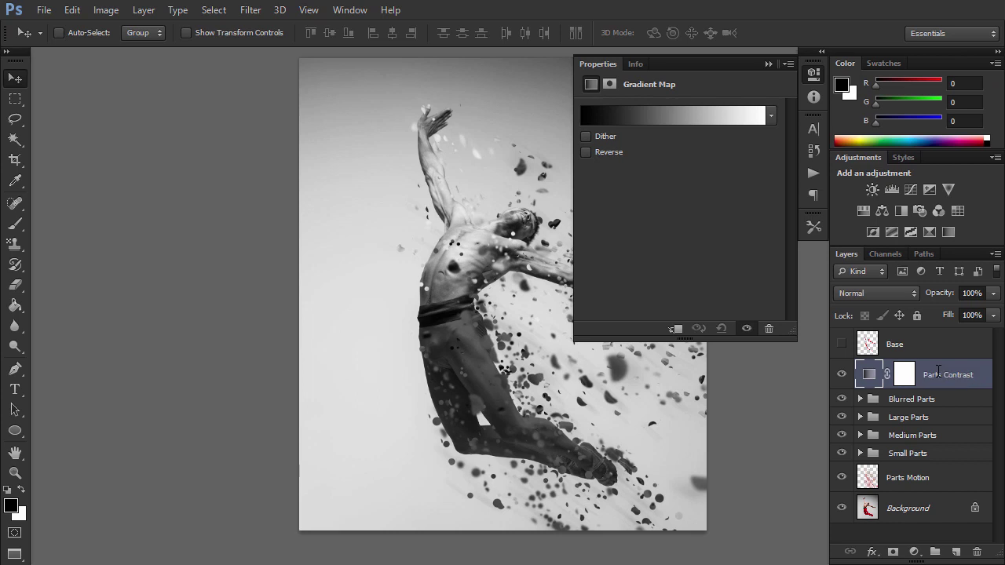
Set the Parts Contrast layer to Soft Light blending with 20% opacity
left_click(899, 293)
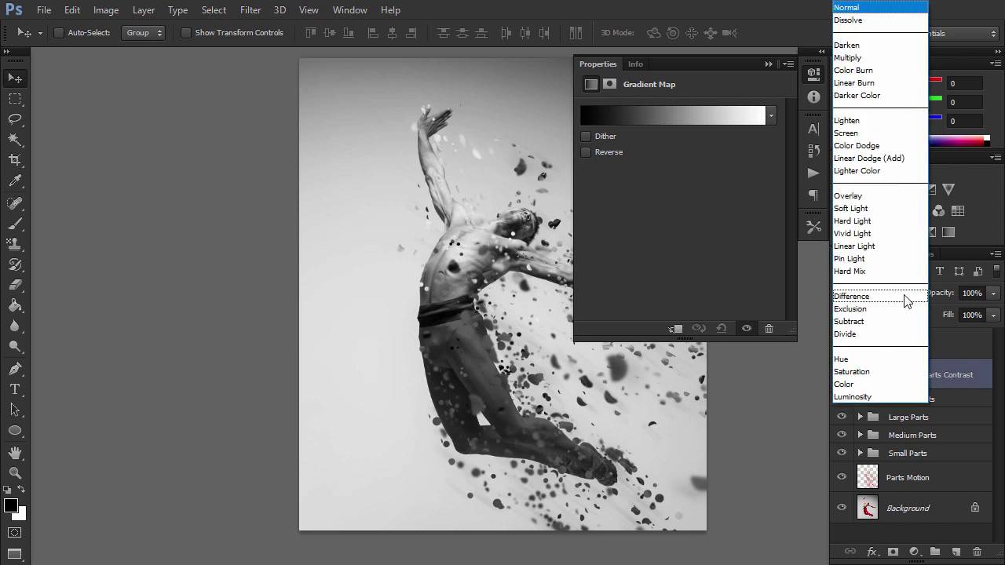
left_click(872, 208)
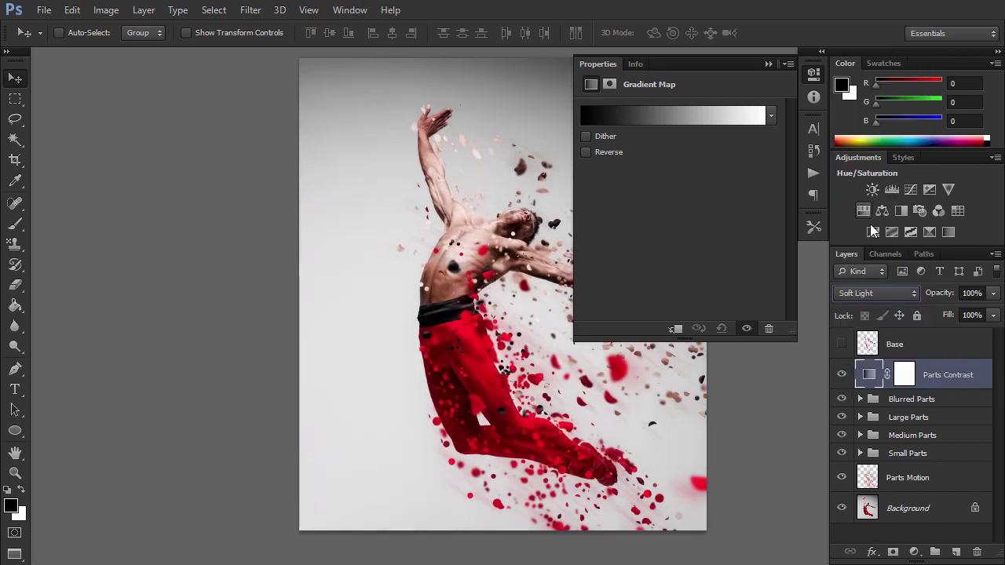
left_click(971, 293)
type("20")
key("Return")
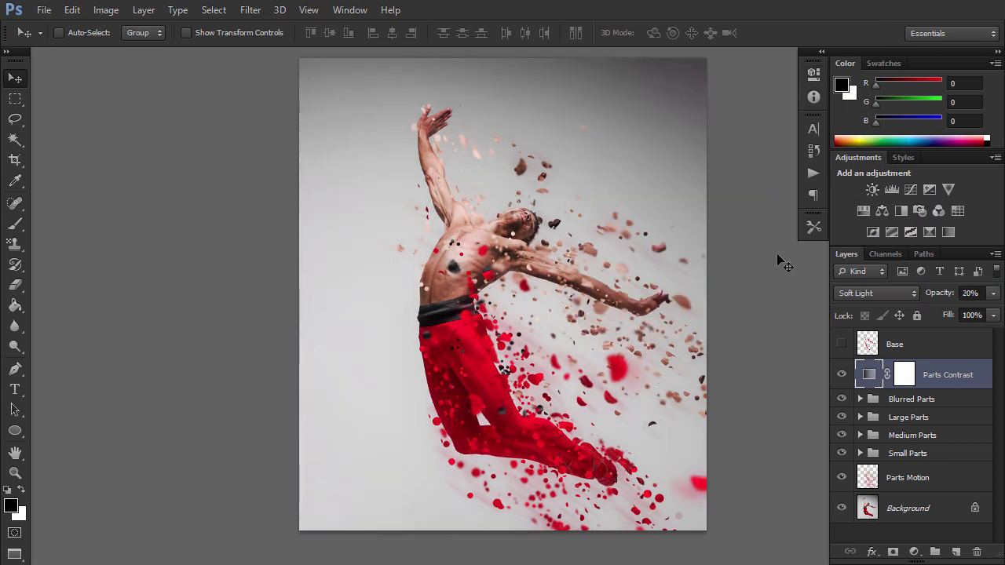
Group the layers from Parts Contrast down to Parts Motion as Parts and set the group's blending to Normal
left_click(925, 479, "shift")
key("ctrl+g")
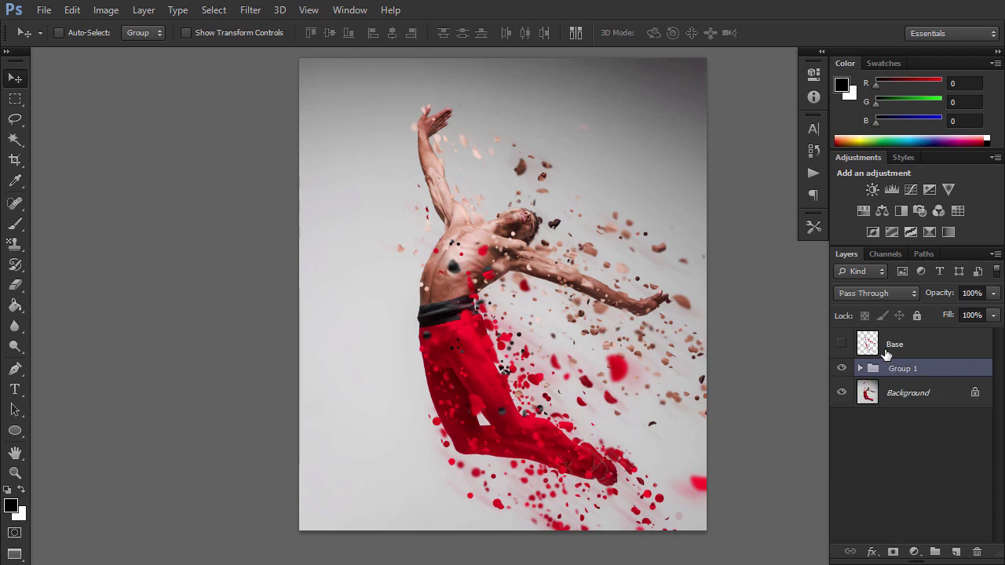
double_click(903, 369)
type("Parts")
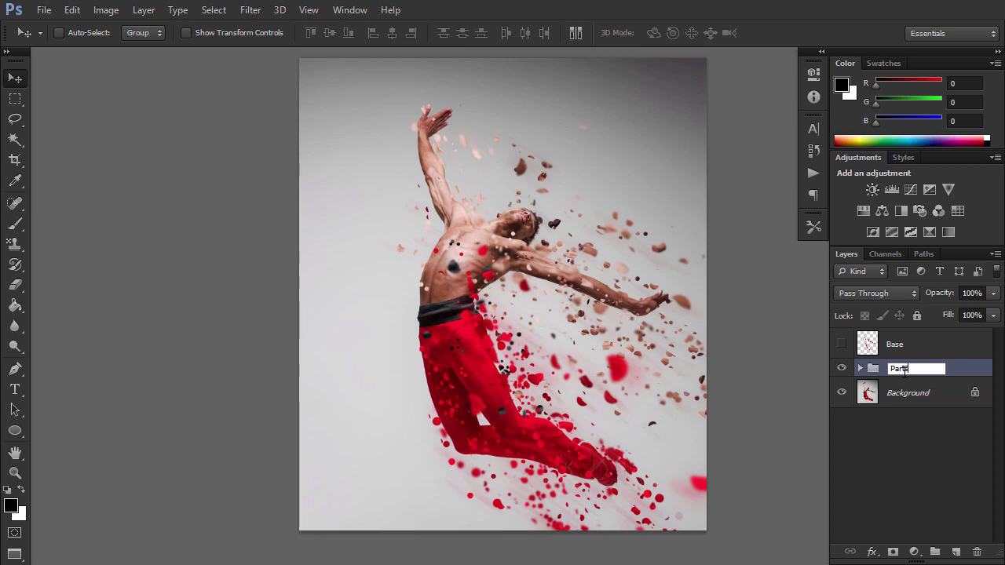
key("Return")
left_click(890, 294)
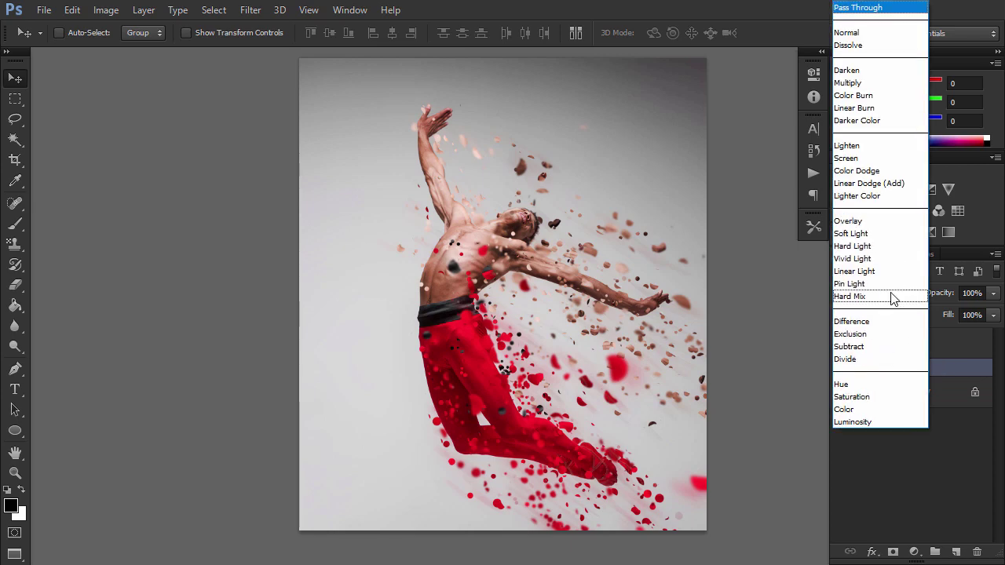
left_click(856, 31)
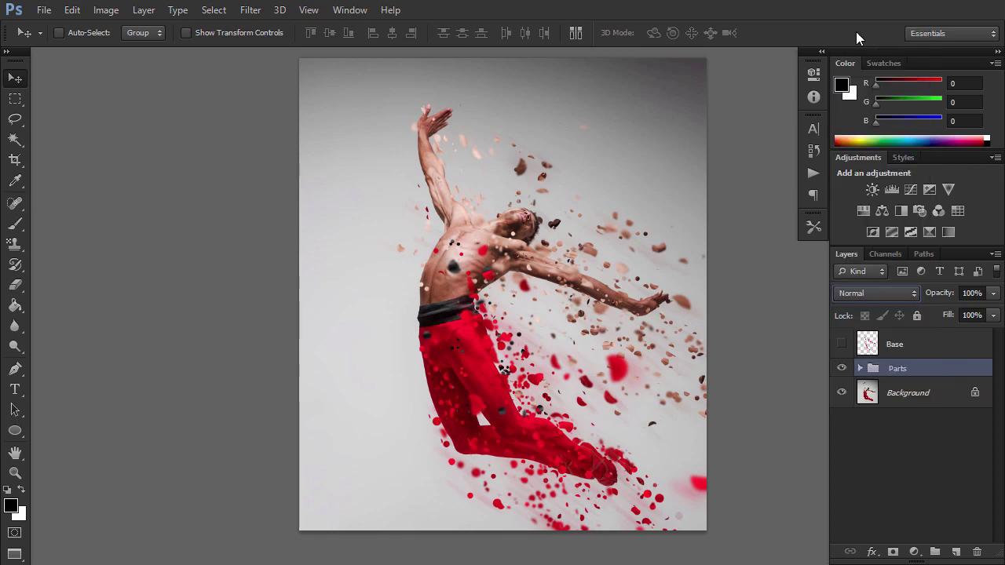
left_click(821, 395)
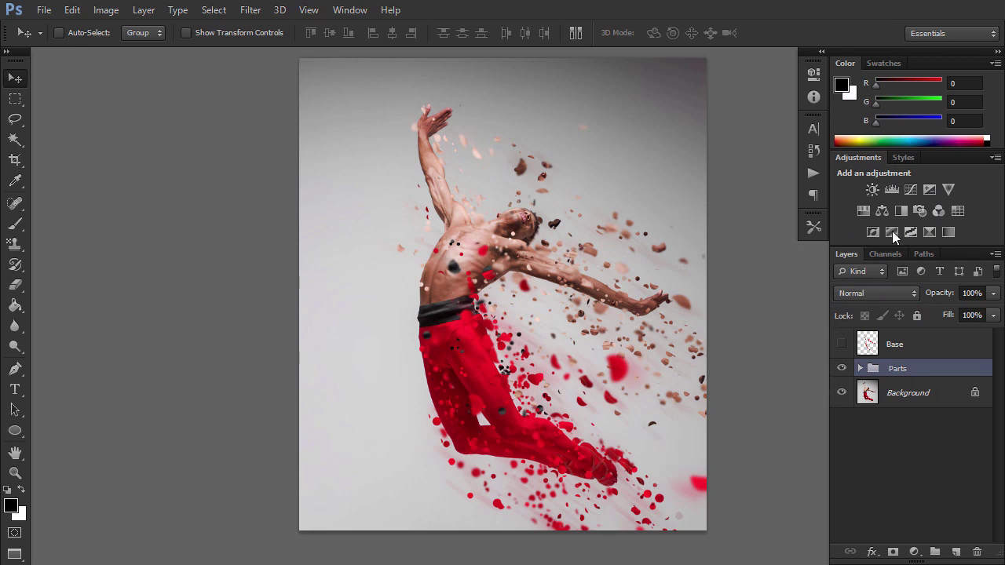
Add a Curves adjustment above the Parts group, slightly raising the shadows and lowering the highlights of the Blue channel
left_click(910, 190)
left_click_drag(632, 295, 651, 263)
left_click(671, 133)
left_click(656, 165)
left_click(646, 133)
left_click(637, 186)
left_click_drag(730, 183, 727, 189)
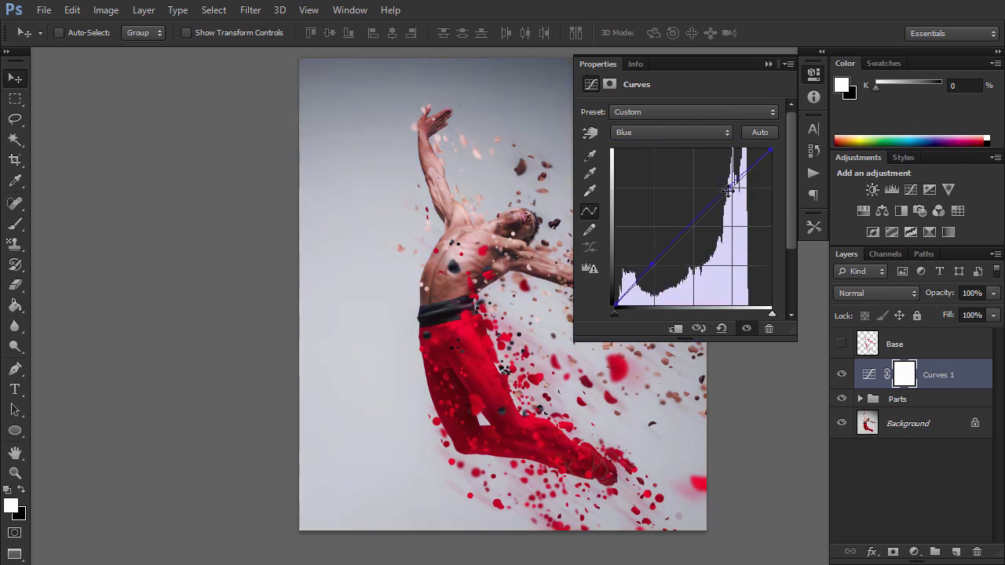
left_click(769, 63)
Rename the Curves adjustment layer to Color Look
double_click(932, 375)
type("Color Look")
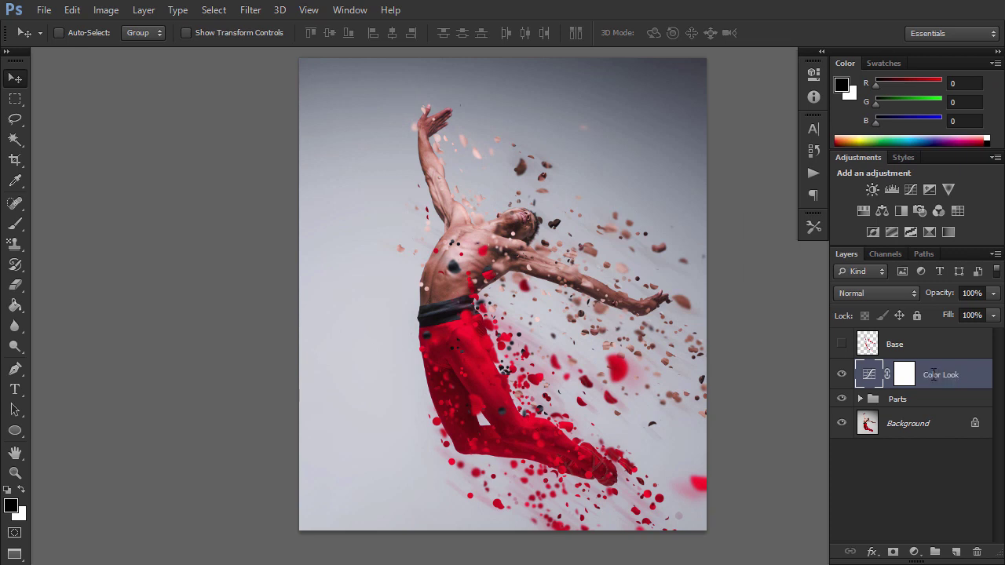
key("Return")
Add a Vibrance adjustment named Overall Vibrance with Vibrance at +54 and Saturation at +12
left_click(949, 189)
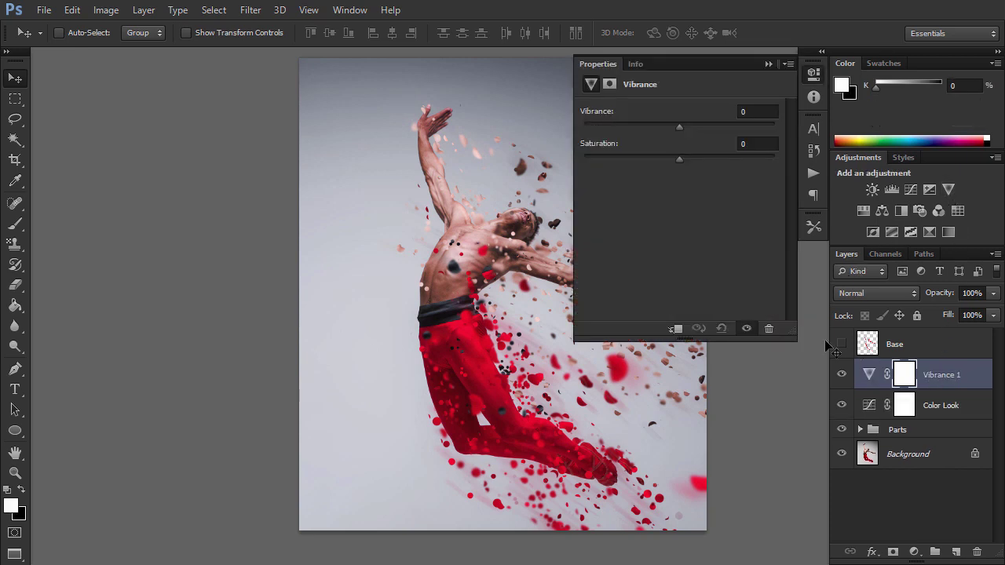
double_click(935, 375)
type("Overall Vibrance")
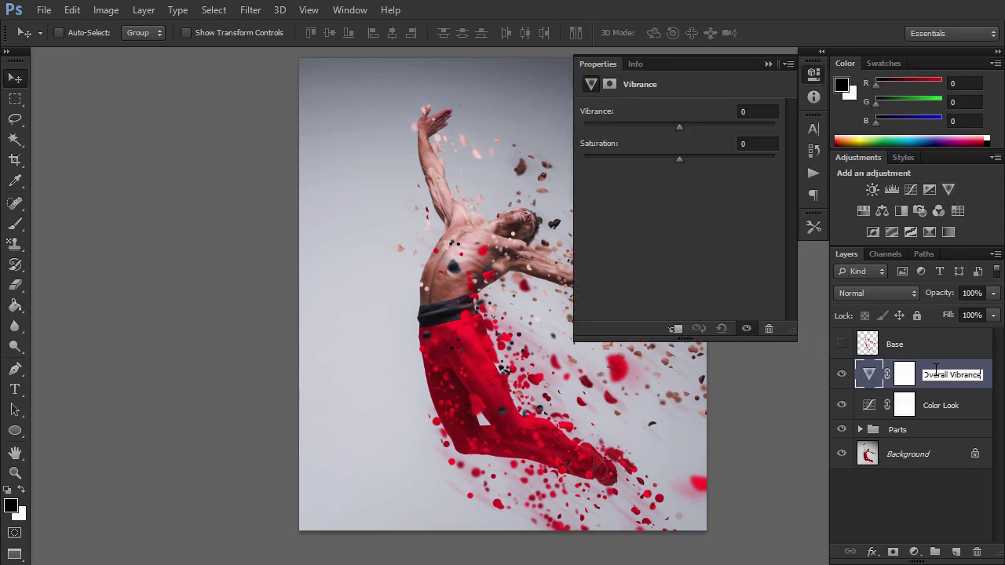
key("Return")
left_click_drag(679, 128, 730, 127)
left_click_drag(679, 159, 690, 159)
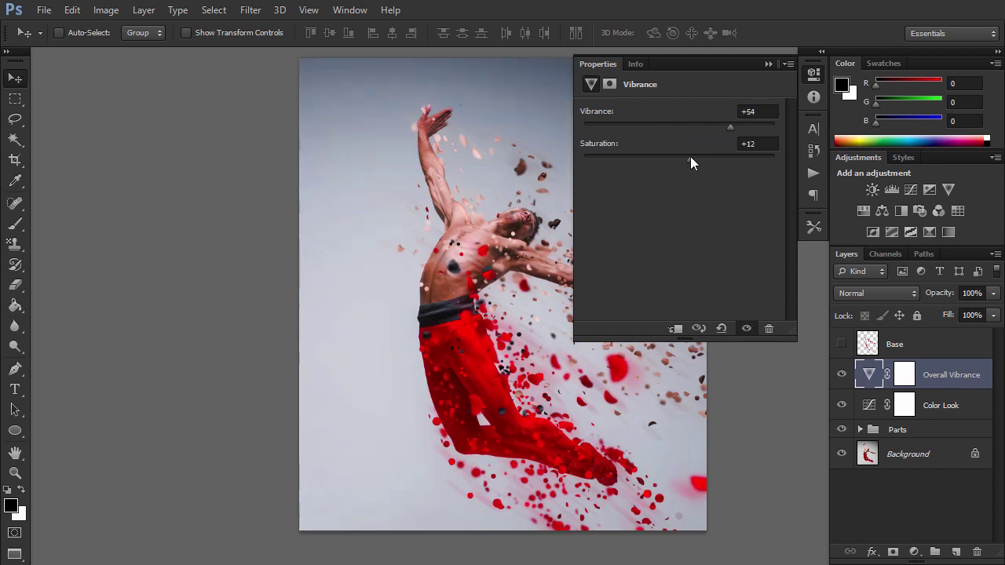
left_click(767, 65)
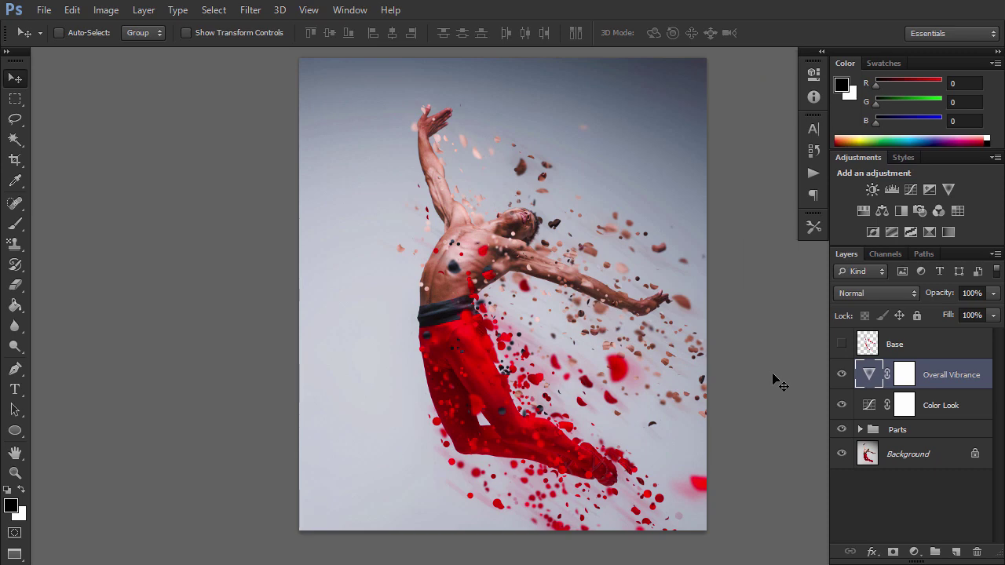
Add a black-to-white Gradient Map above Overall Vibrance and name it Overall Contrast
left_click(947, 233)
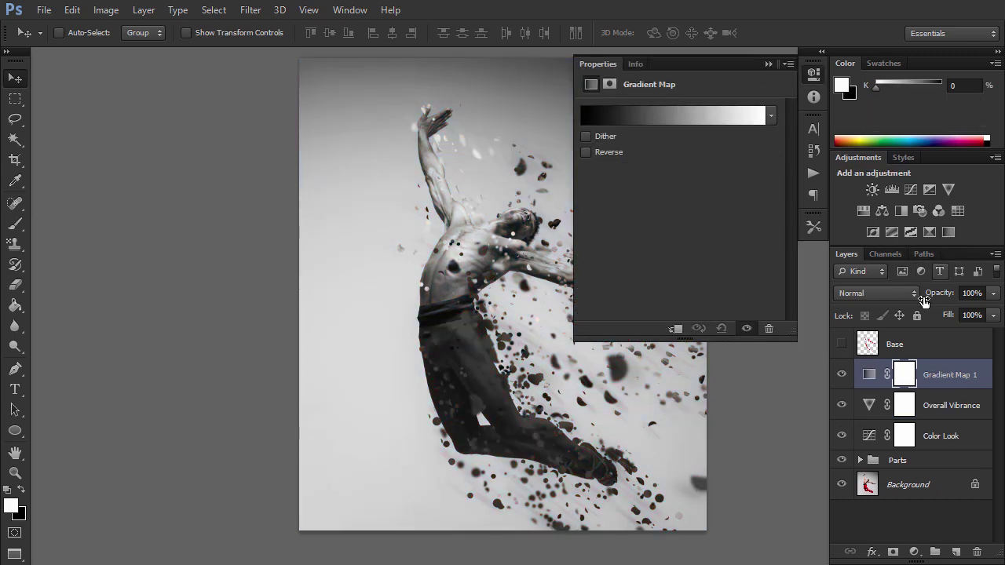
double_click(969, 375)
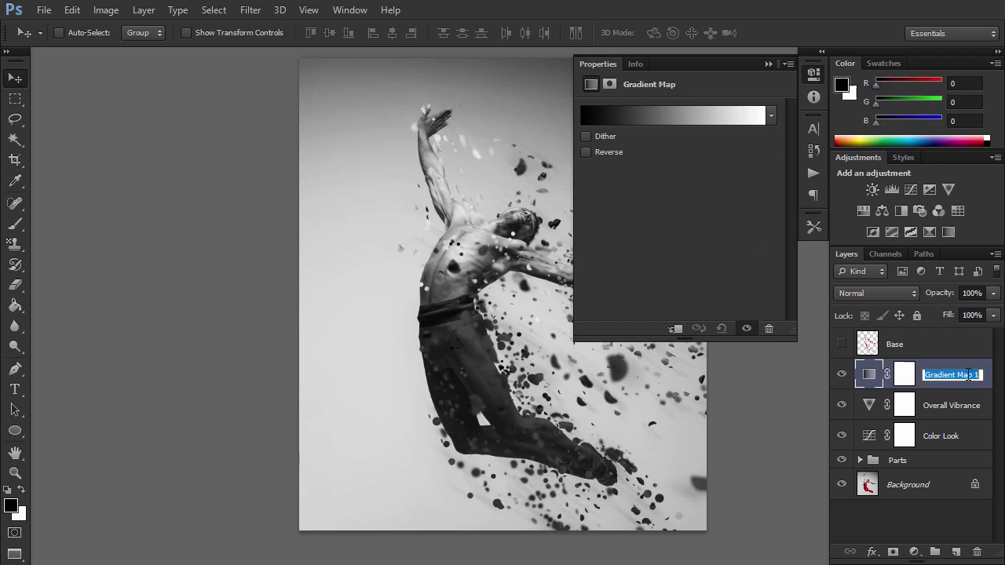
type("Overall Contrast")
key("Return")
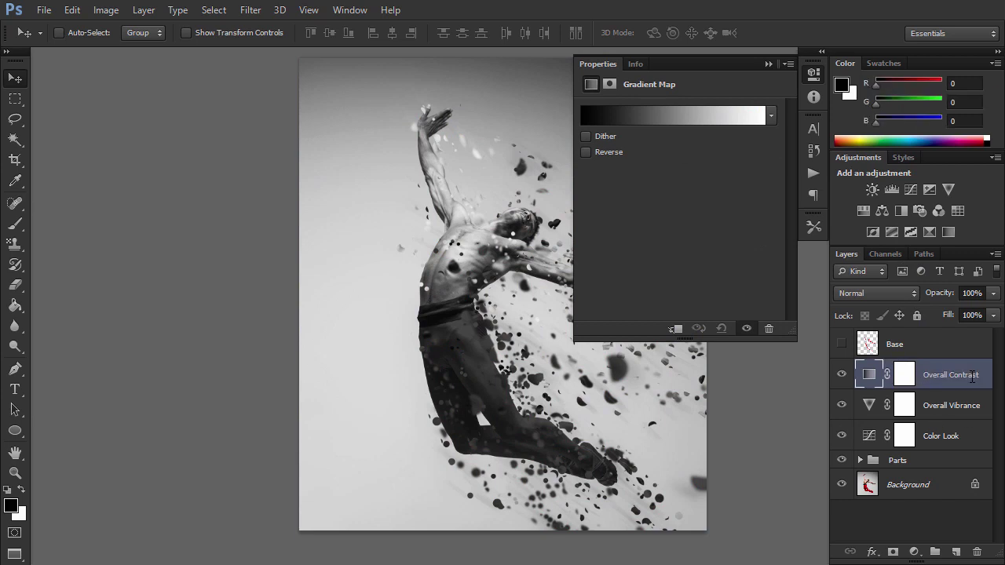
Set the Overall Contrast layer to Soft Light blending with 15% opacity
left_click(901, 294)
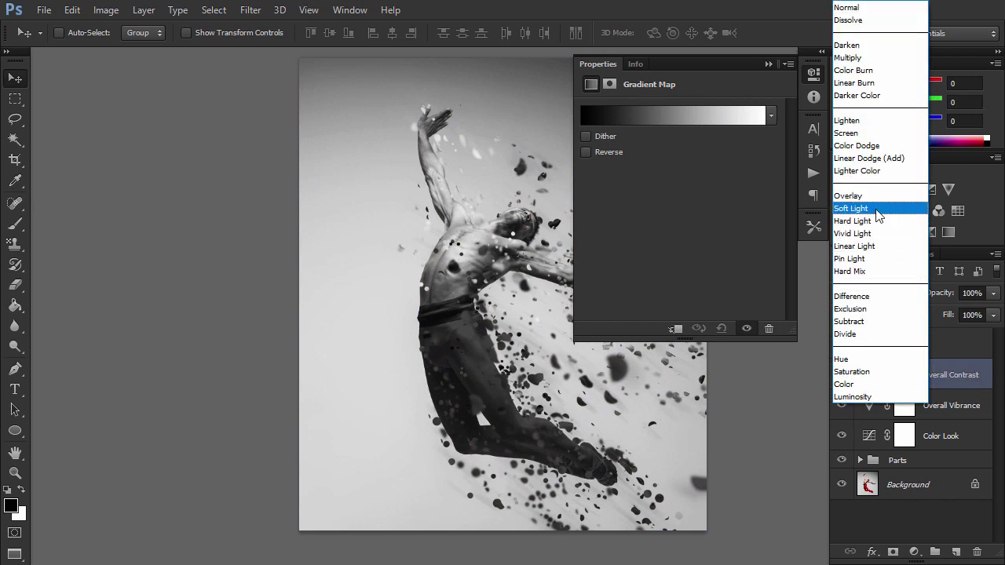
left_click(886, 202)
left_click(981, 293)
type("15")
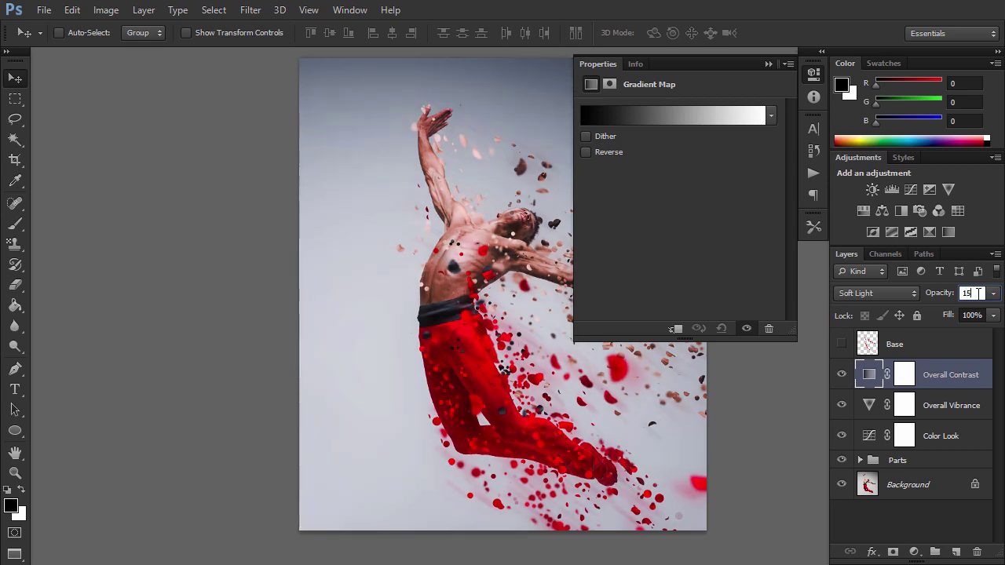
key("Return")
left_click(768, 64)
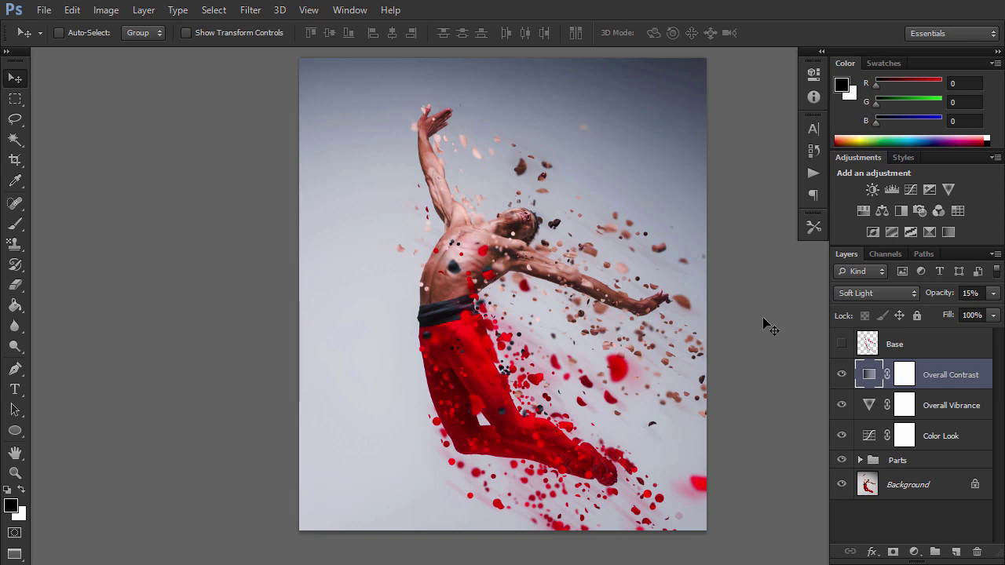
Stamp all visible layers into a new merged layer above Overall Contrast
key("ctrl+alt+shift+e")
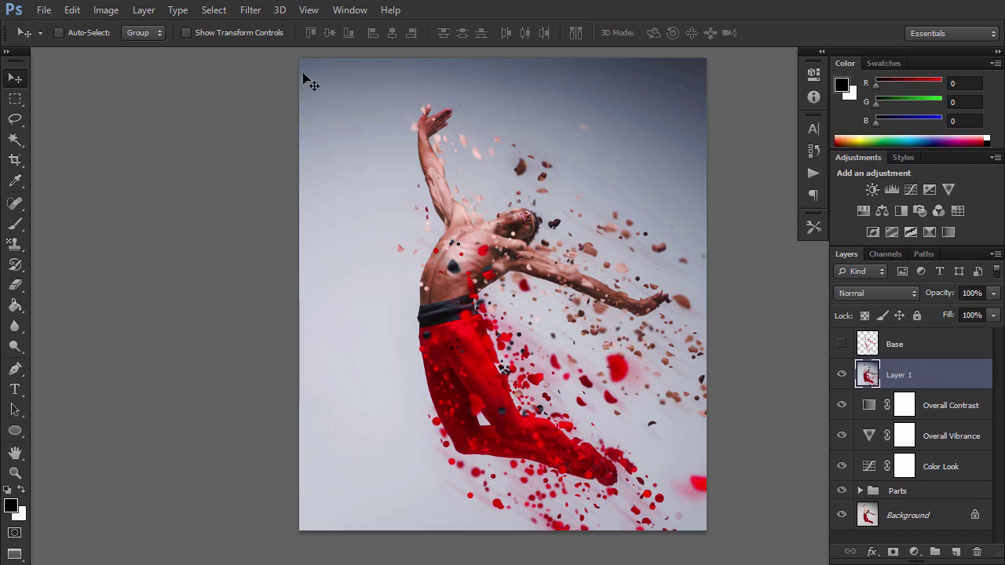
Apply a High Pass filter with a 2.0-pixel radius to the merged Layer 1
left_click(250, 10)
mouse_move(301, 287)
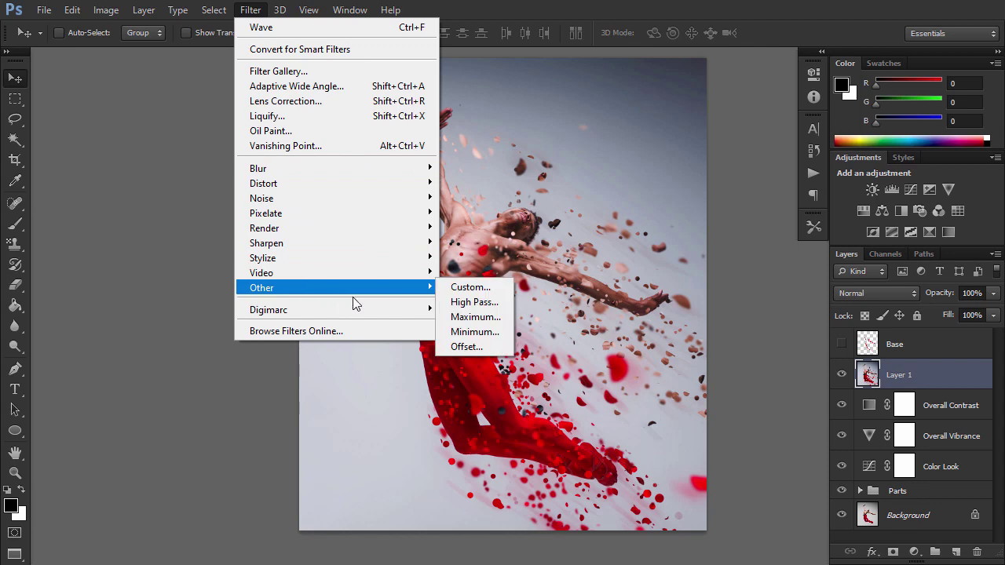
left_click(473, 301)
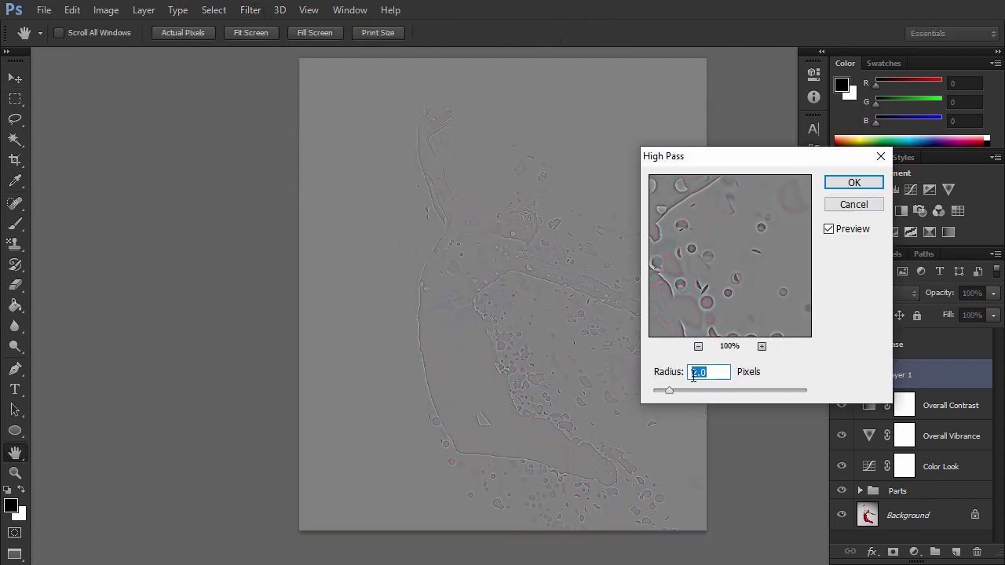
left_click(844, 180)
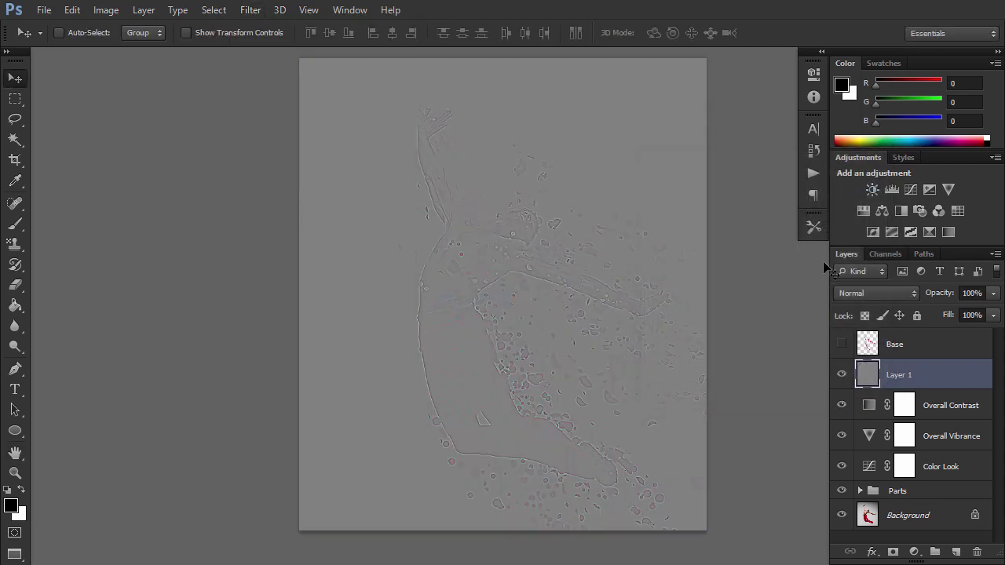
Rename the high-pass filtered layer as Overall Sharpening
double_click(925, 375)
type("Overall Sharpening")
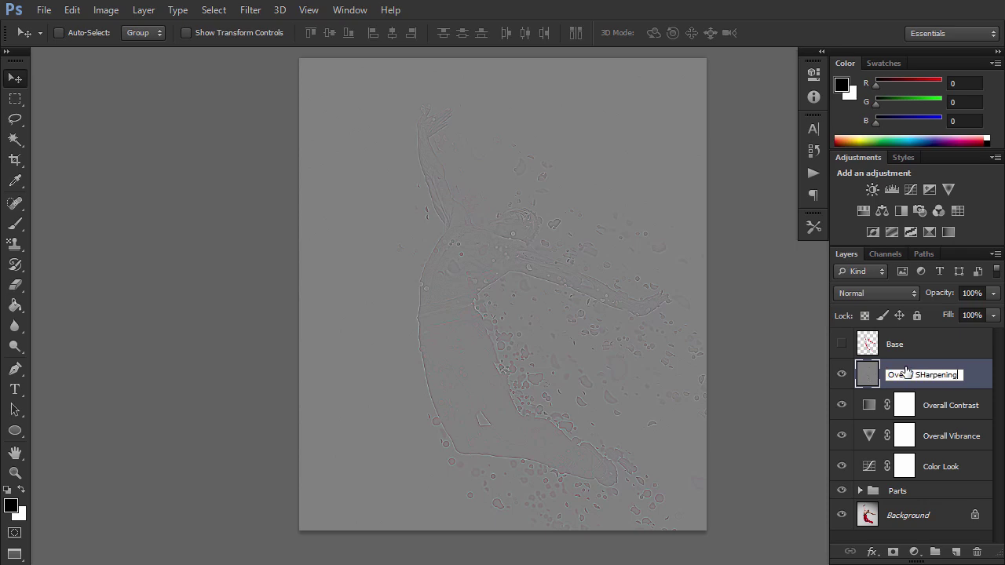
key("Return")
Set the Overall Sharpening layer to Hard Light blending and reduce its opacity
left_click(915, 292)
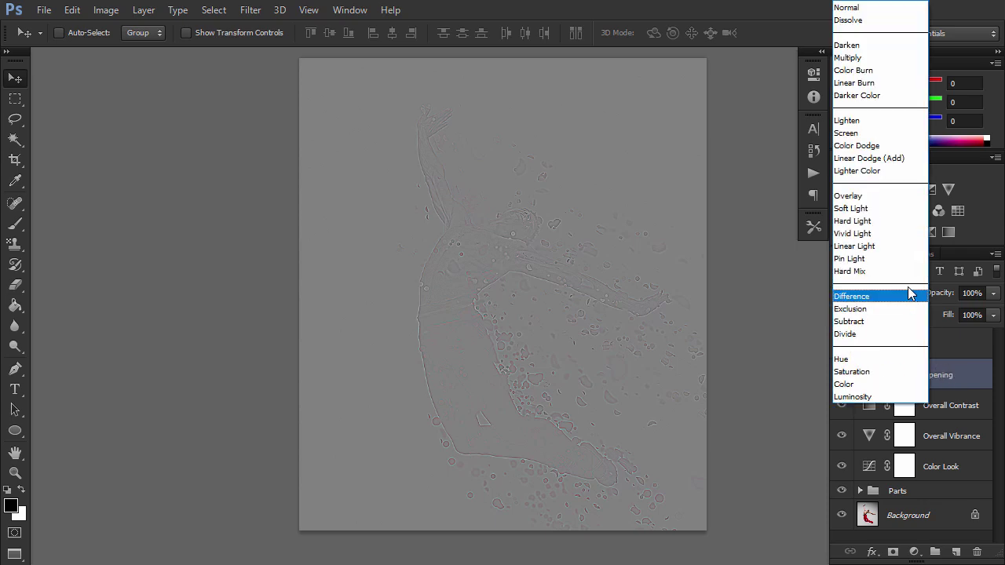
left_click(871, 221)
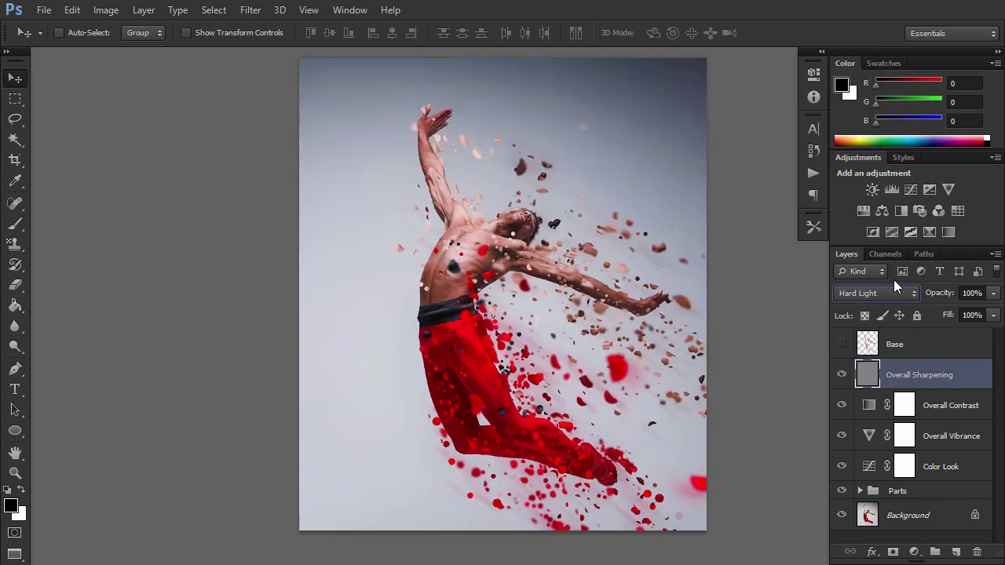
left_click(971, 292)
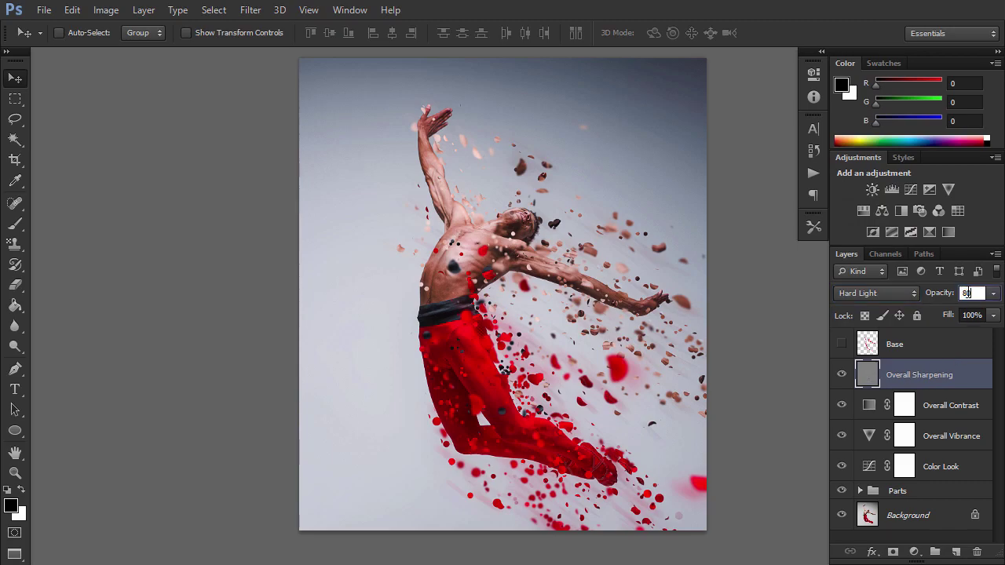